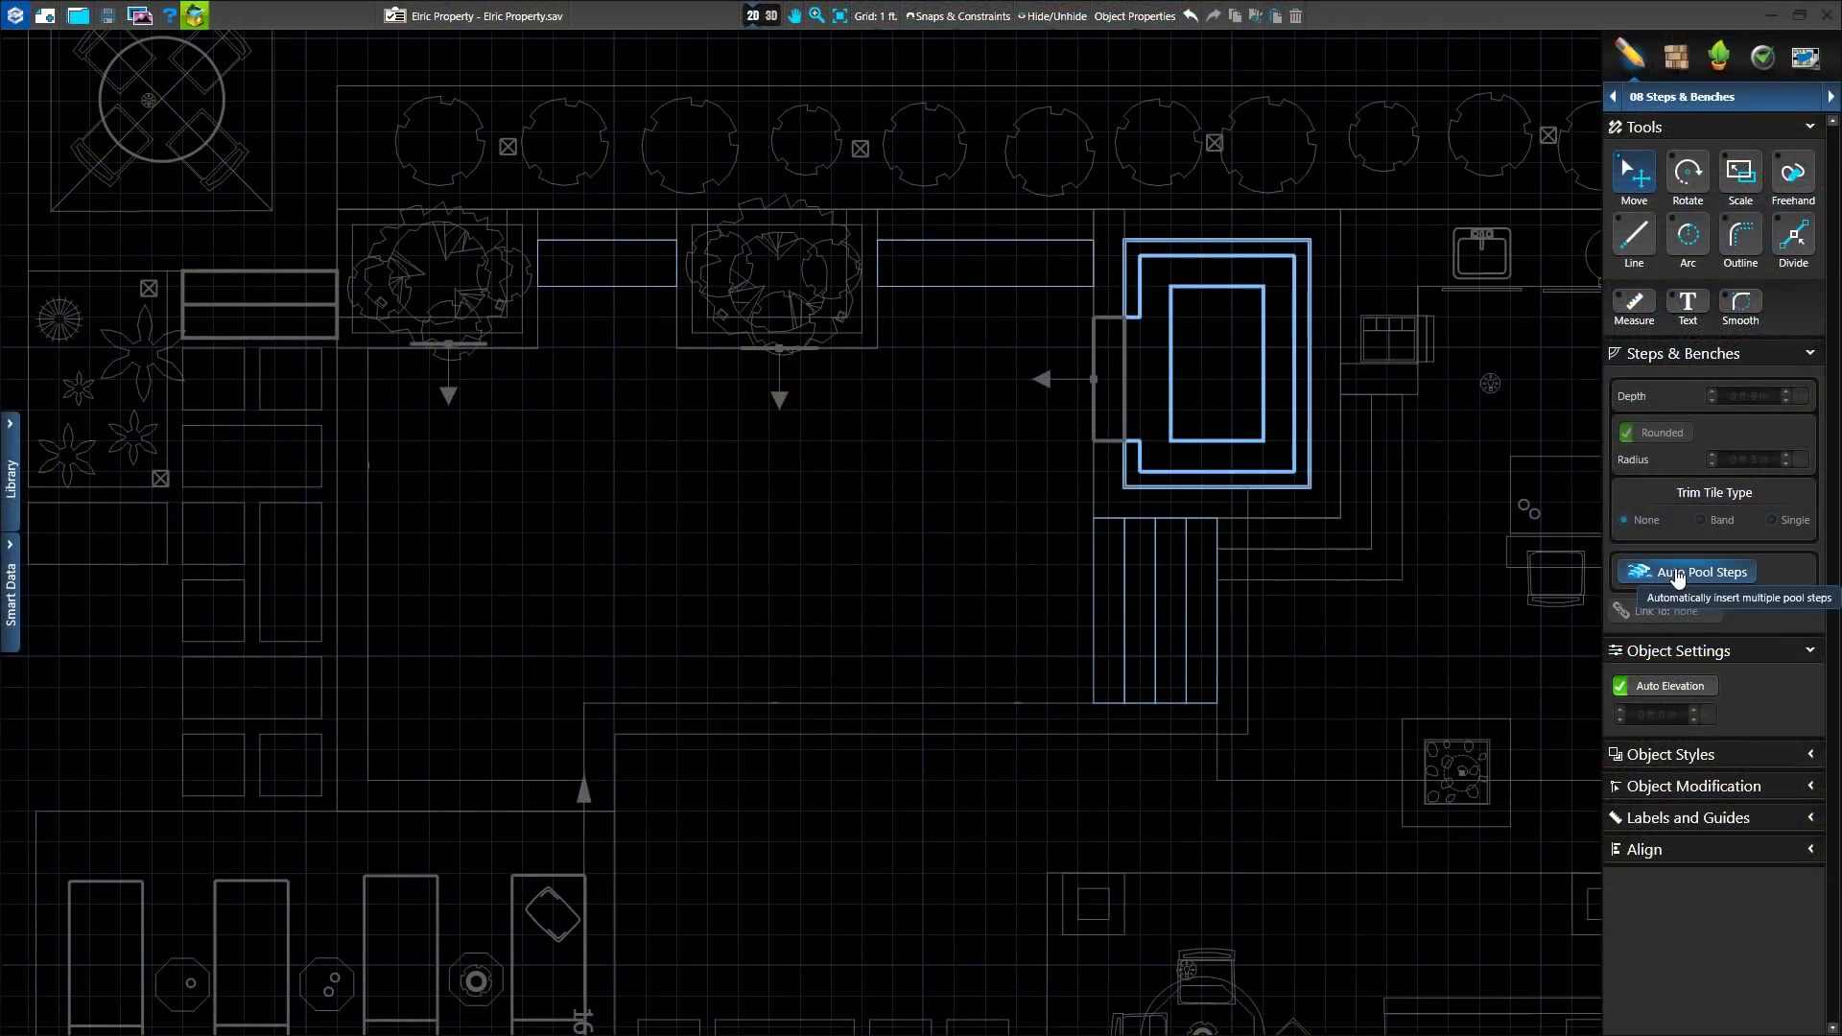
Step: Place a corner step at the pool's lower-left corner, try rounded 5' tiers, then switch to square wedding-cake
left_click(1676, 573)
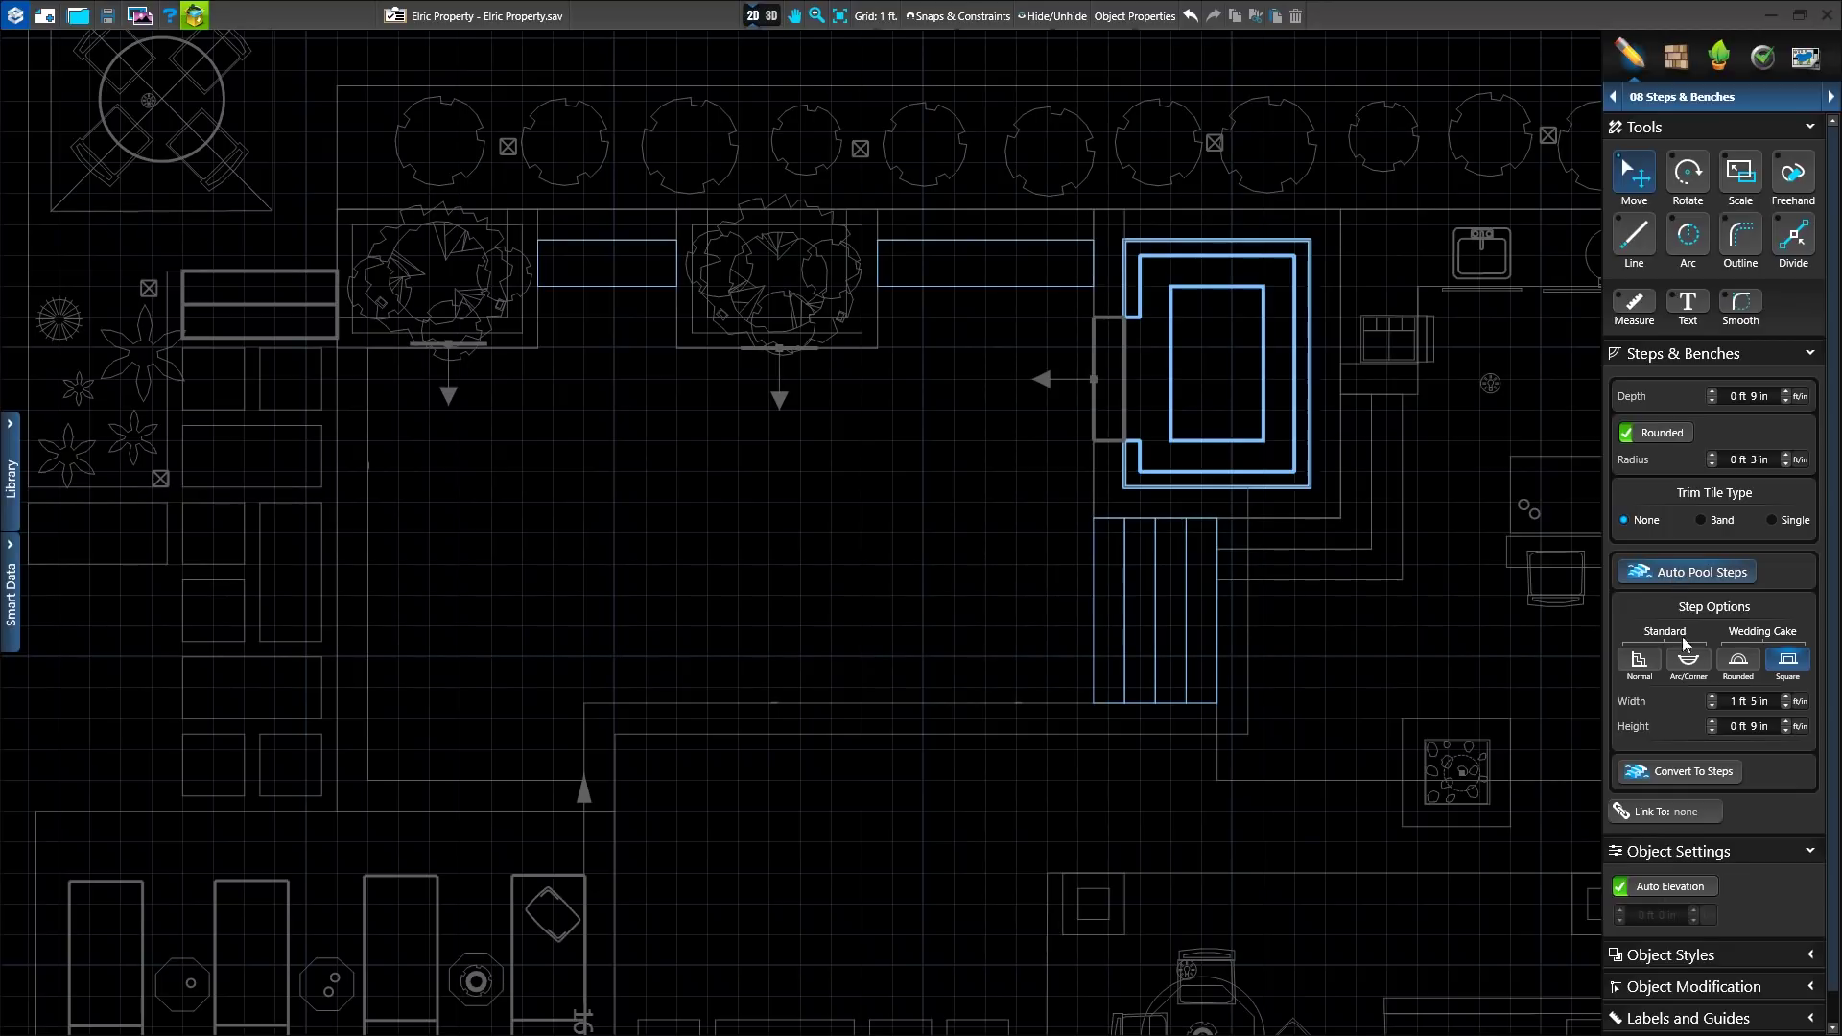
left_click_drag(1733, 665, 380, 793)
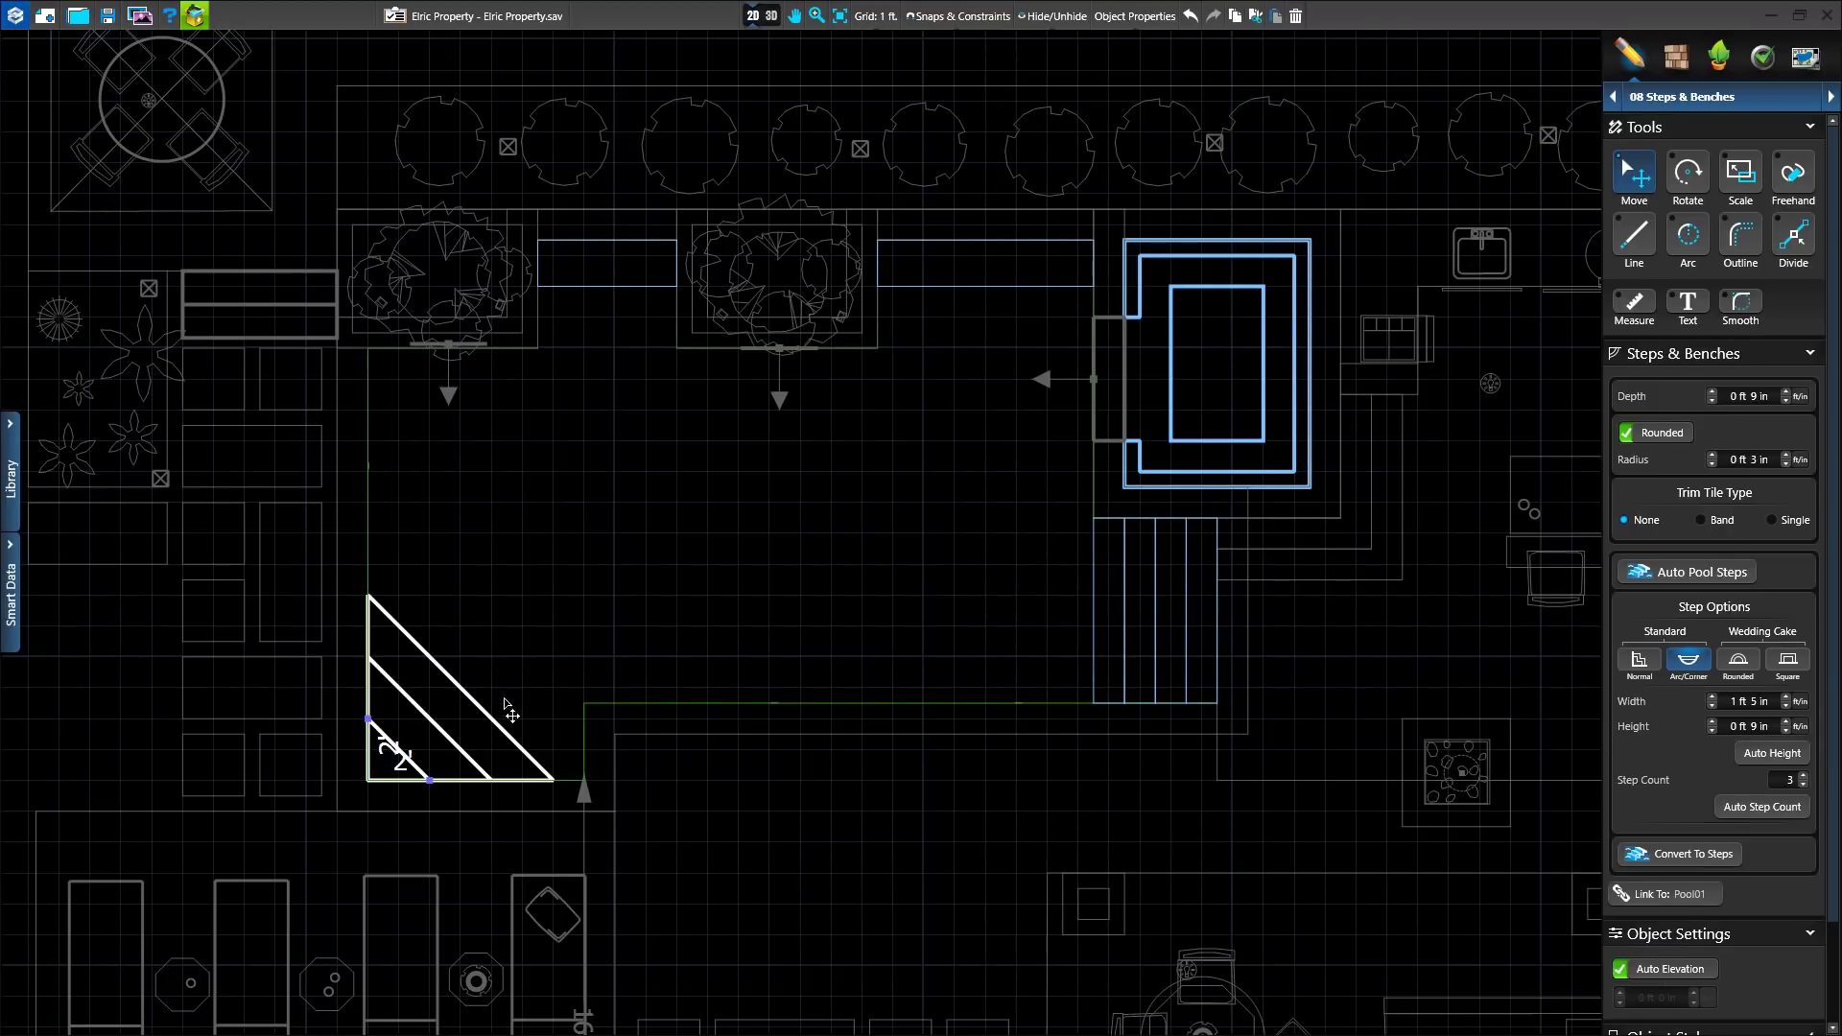
left_click(1738, 665)
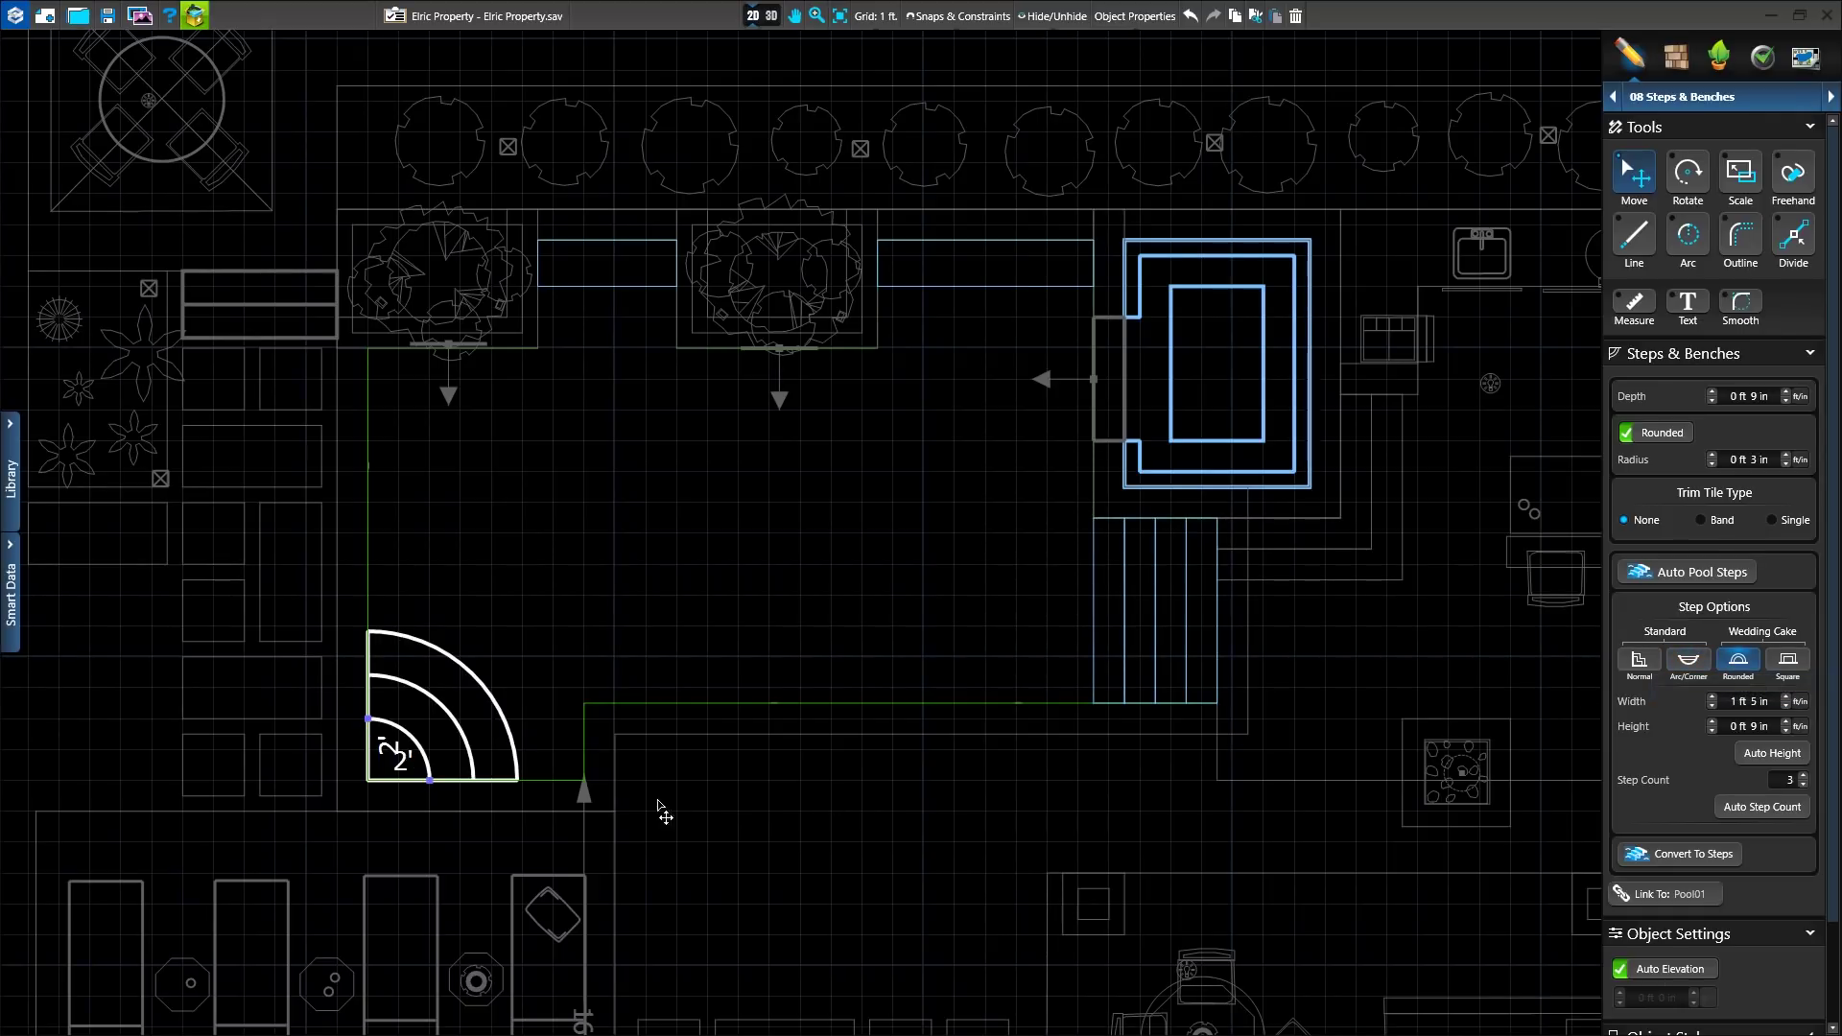
left_click_drag(430, 781, 523, 777)
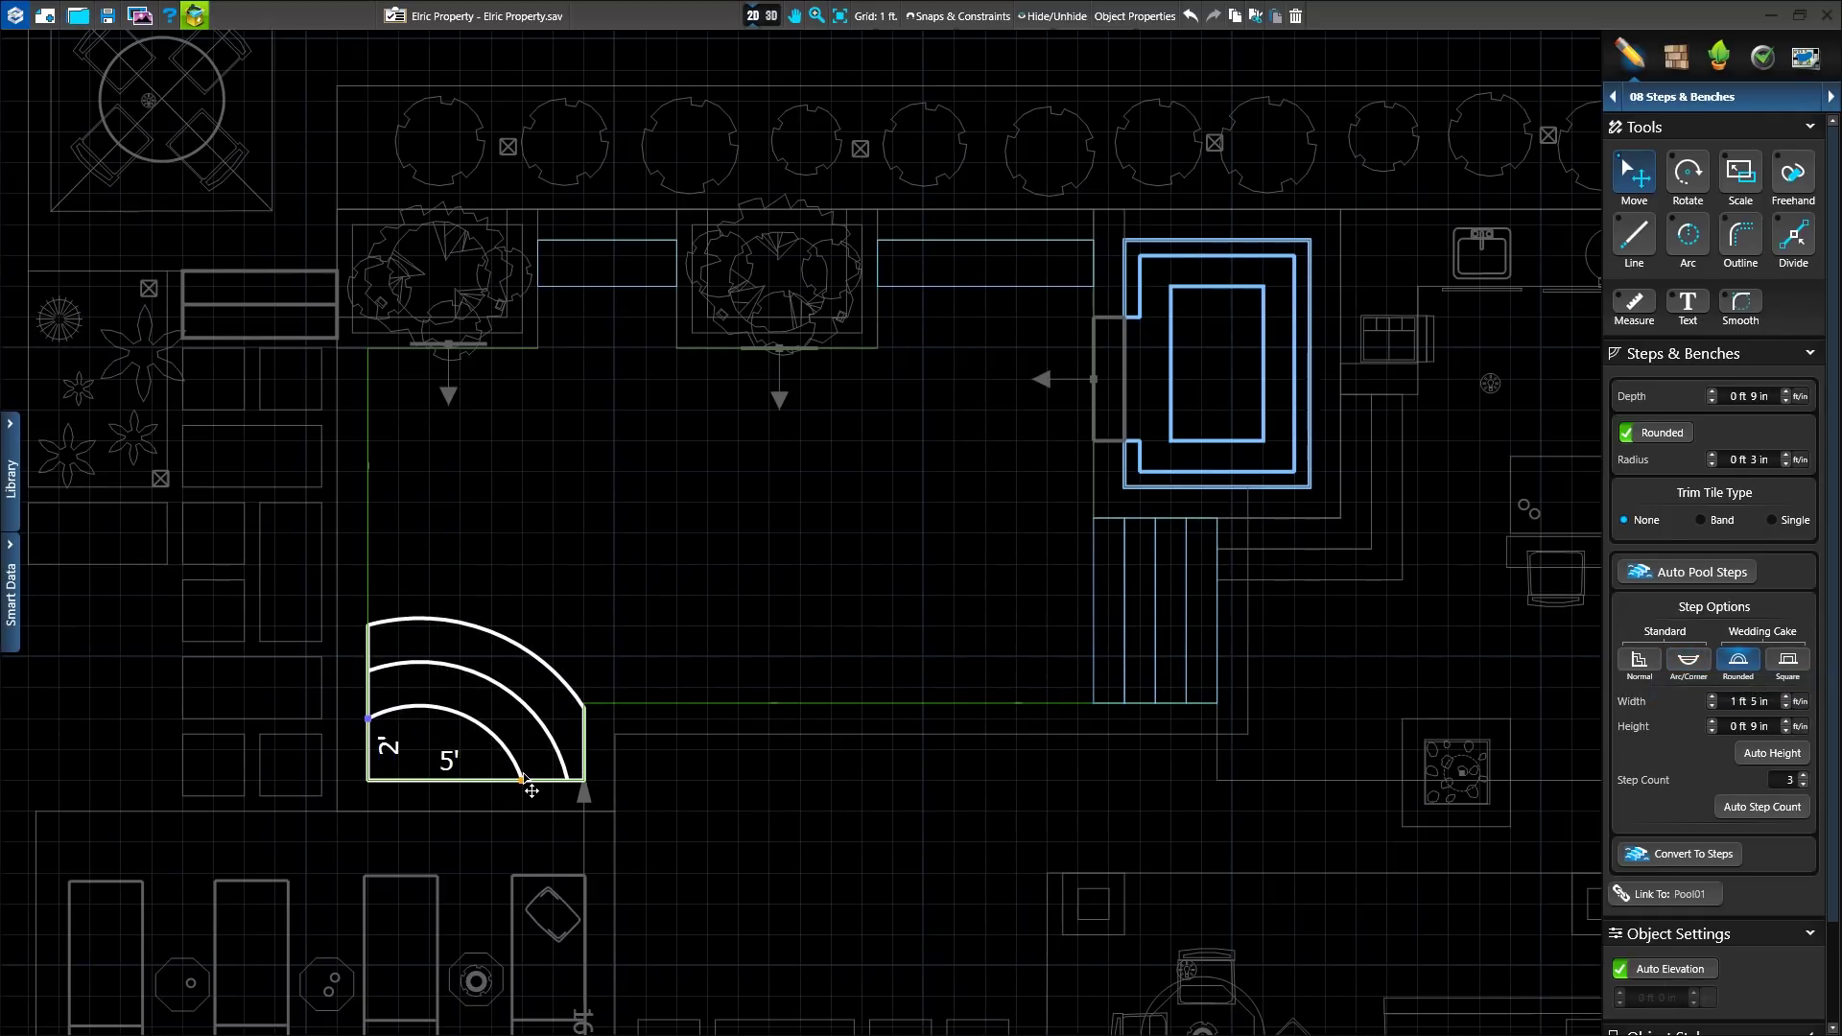
left_click_drag(376, 725, 433, 793)
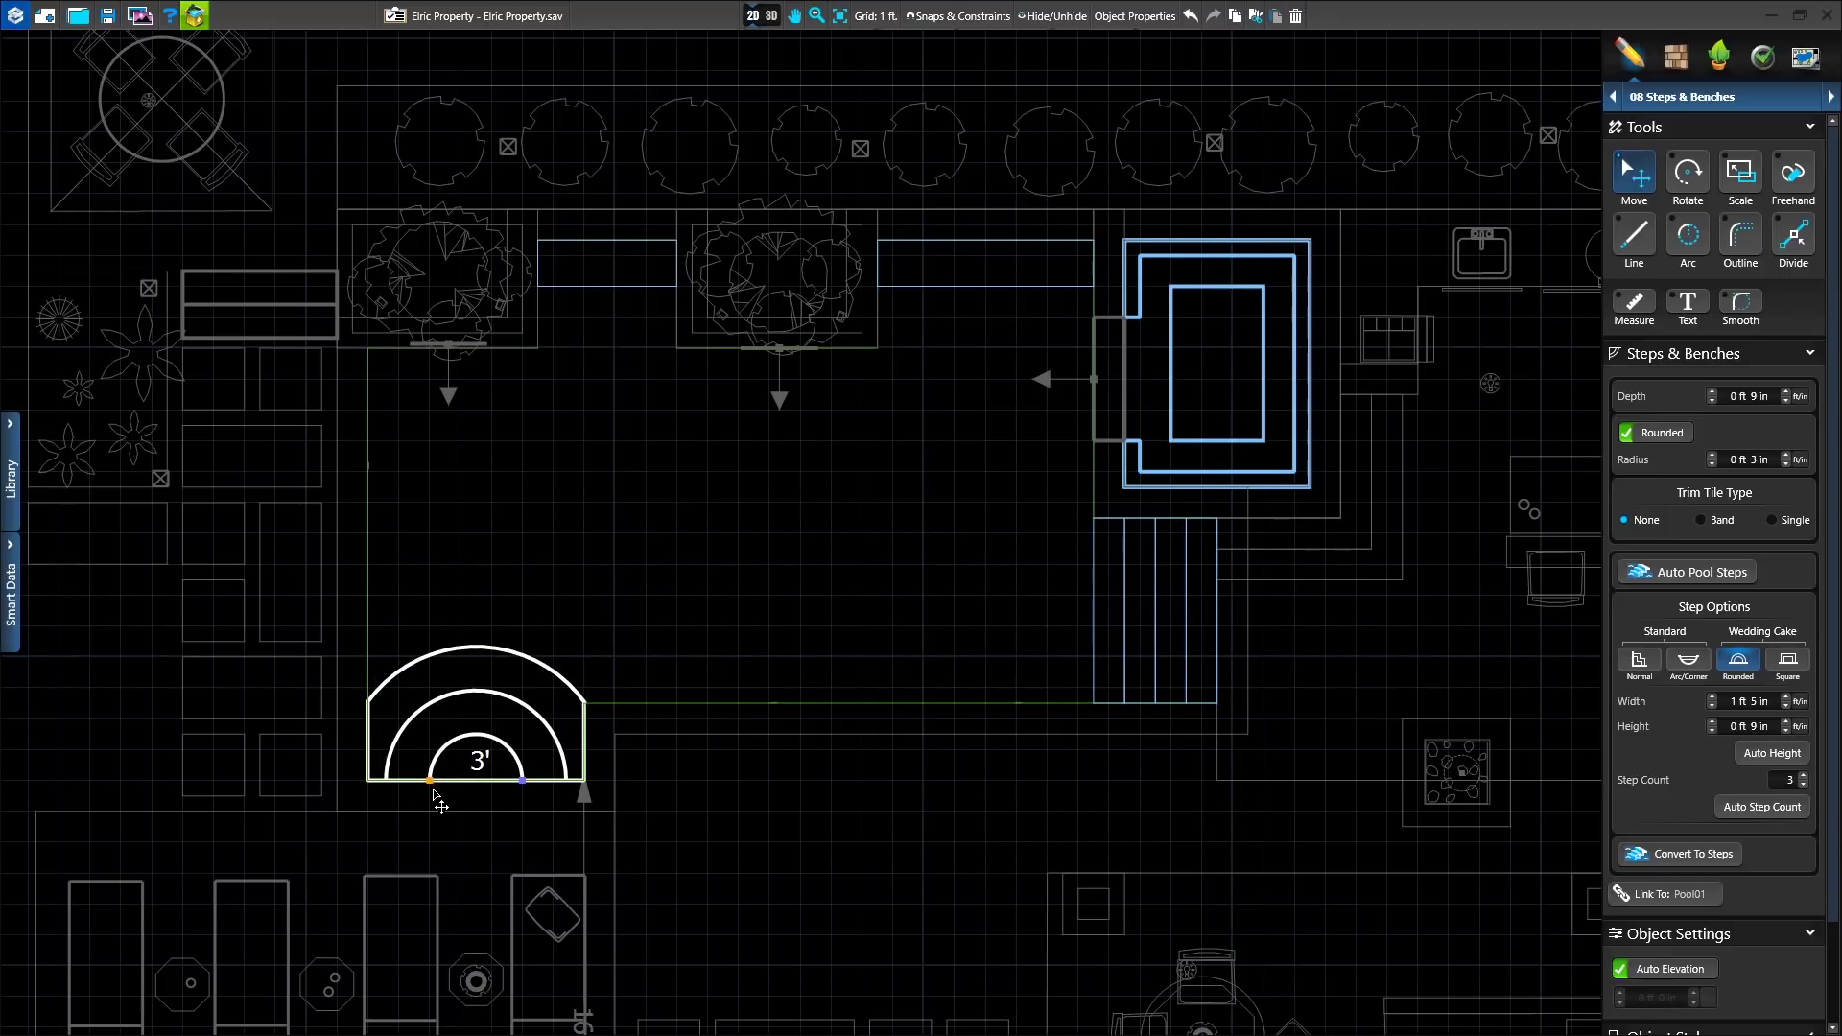
left_click(1786, 664)
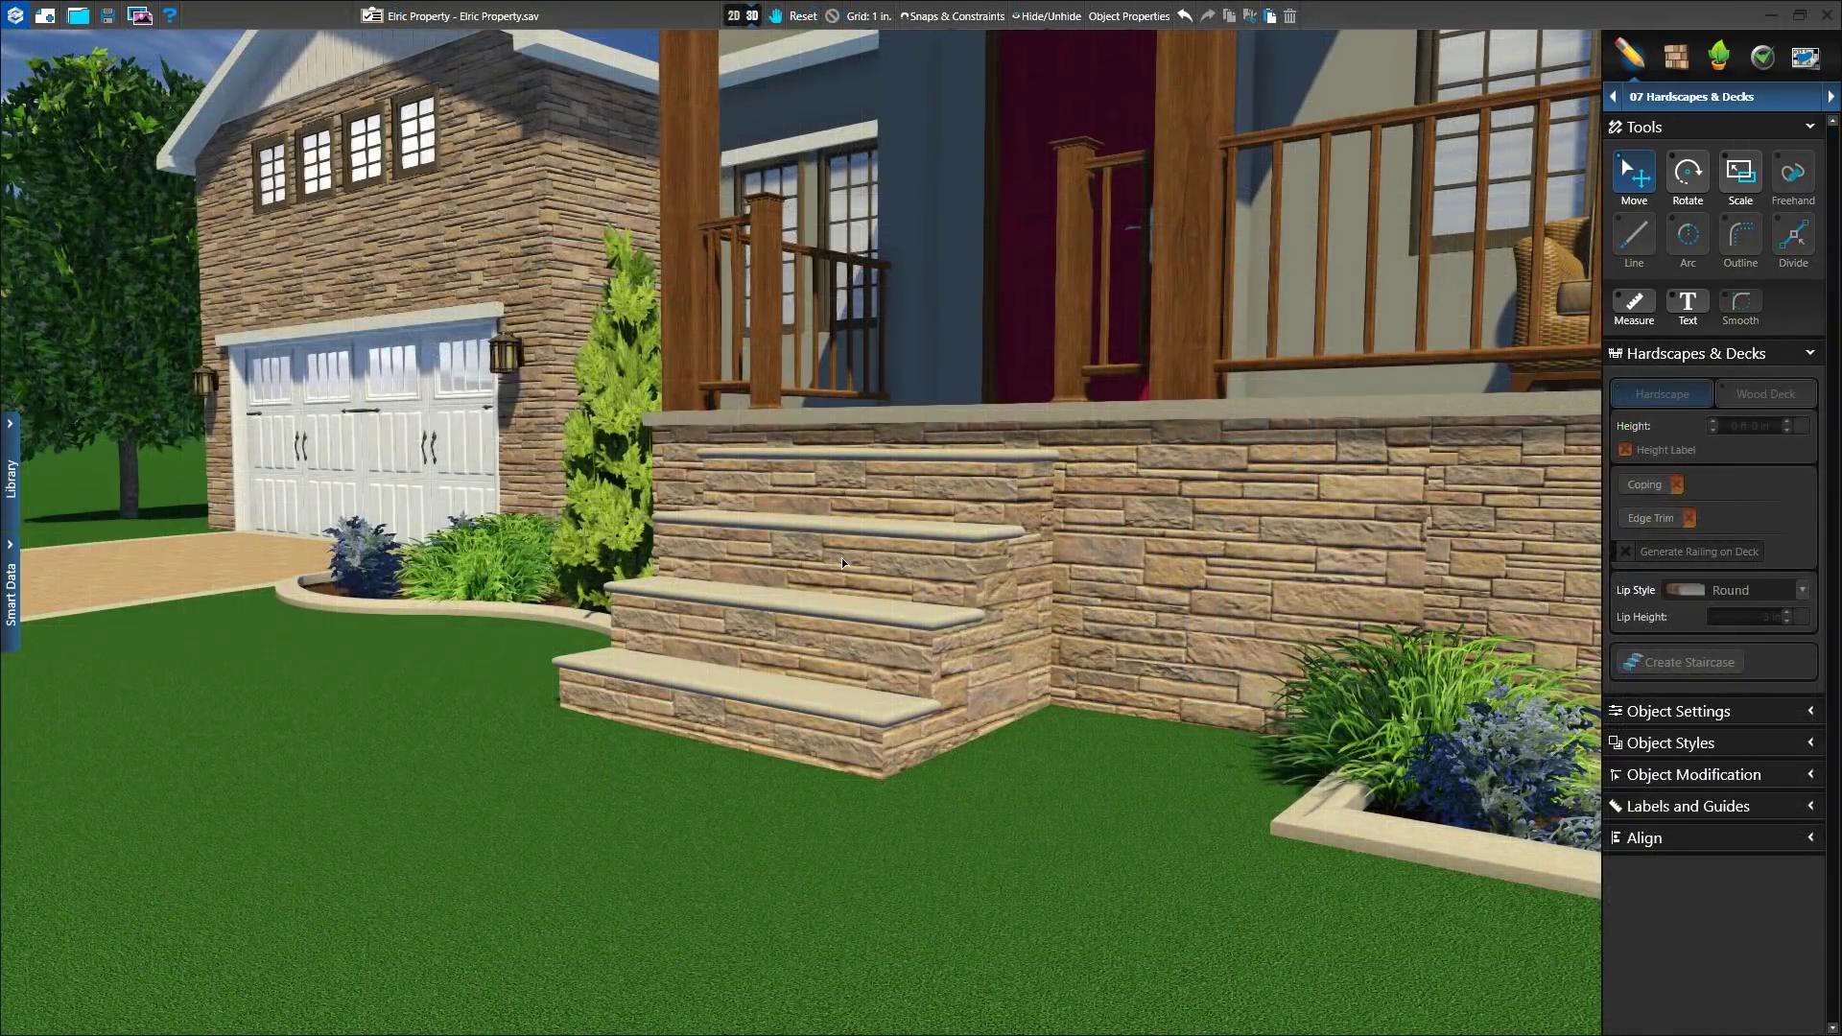
Step: Rebuild the porch staircase as square wedding-cake steps
left_click(842, 557)
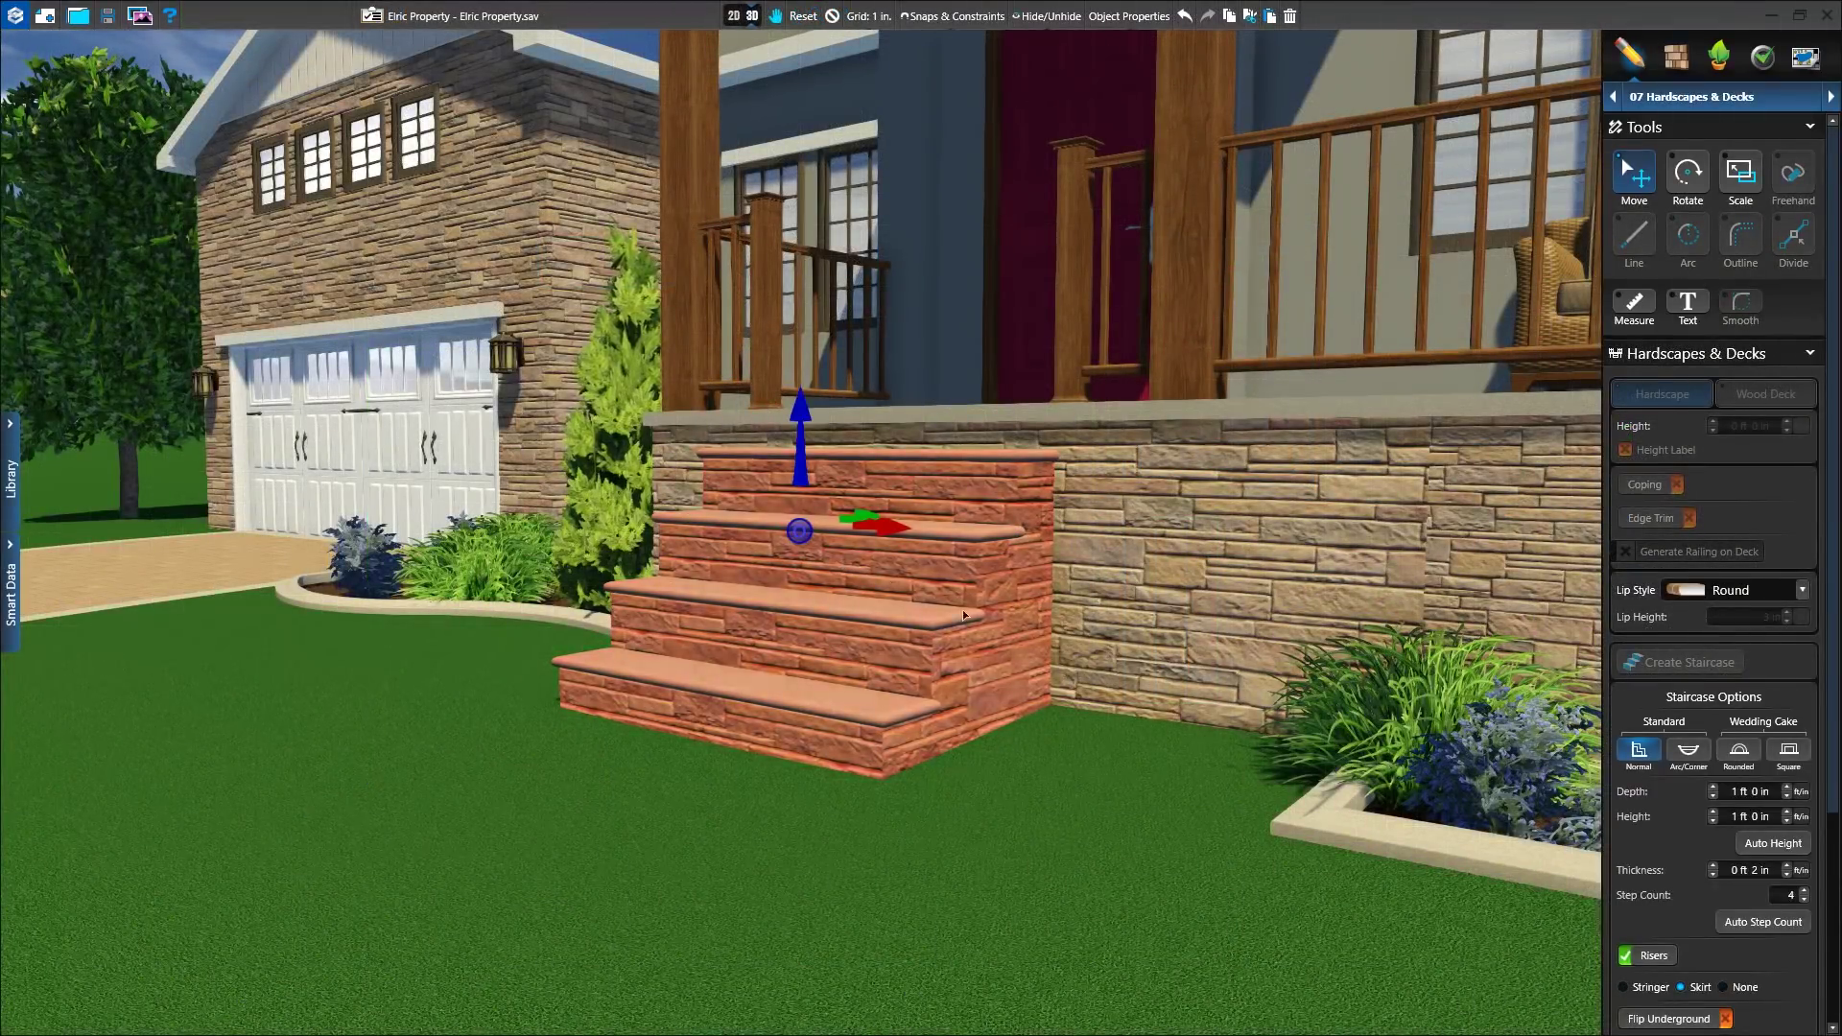
left_click(1738, 751)
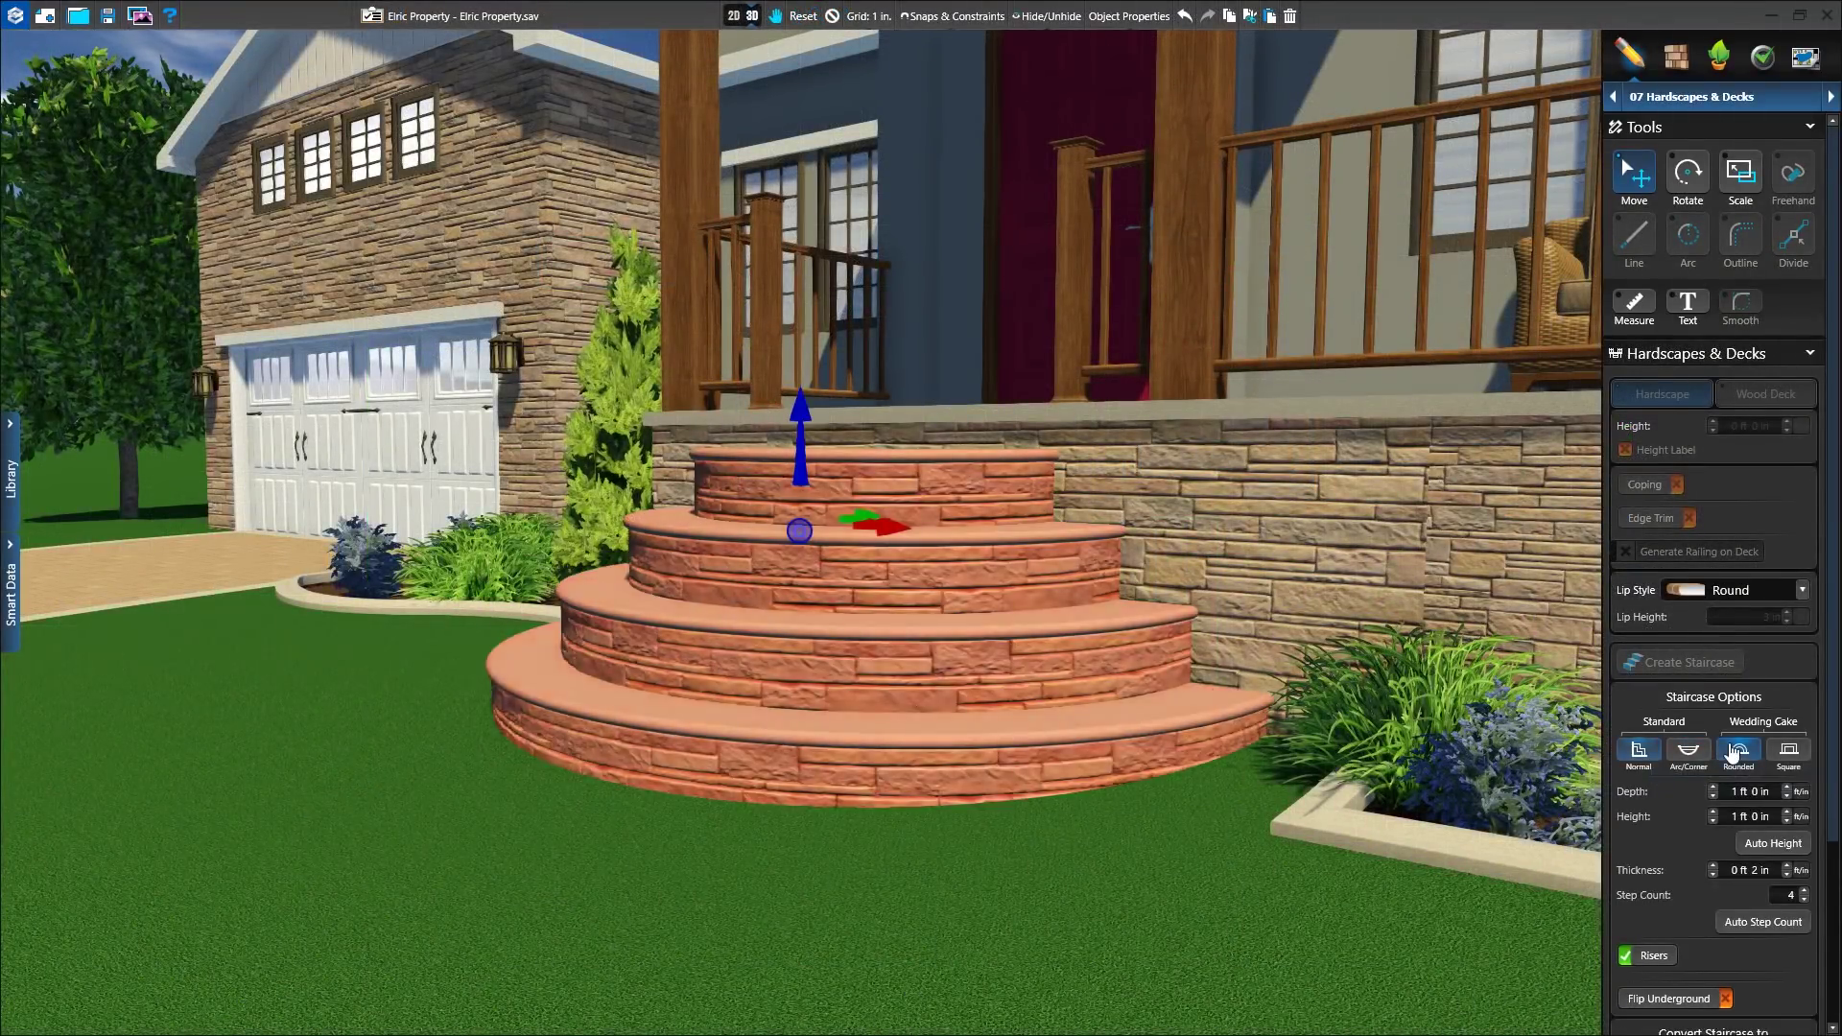
left_click(1789, 751)
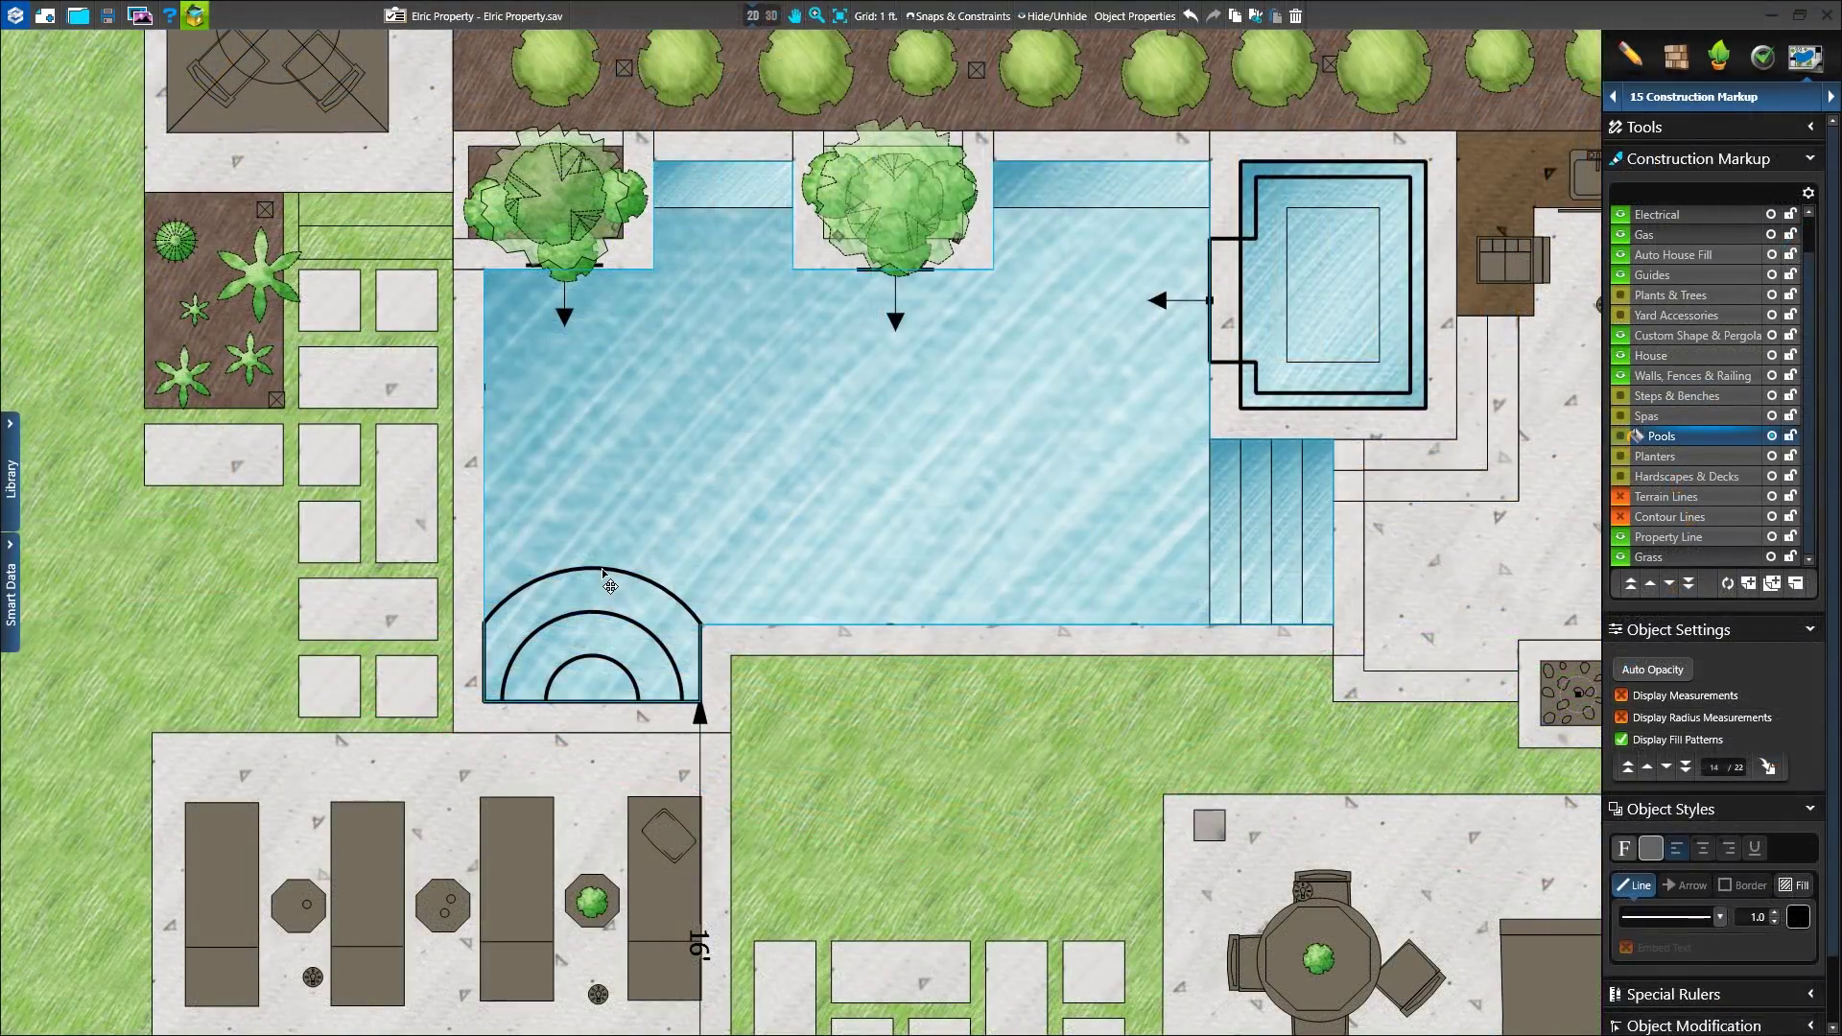
Step: Give the semicircular pool step a 4.0 line-width outline
left_click(604, 574)
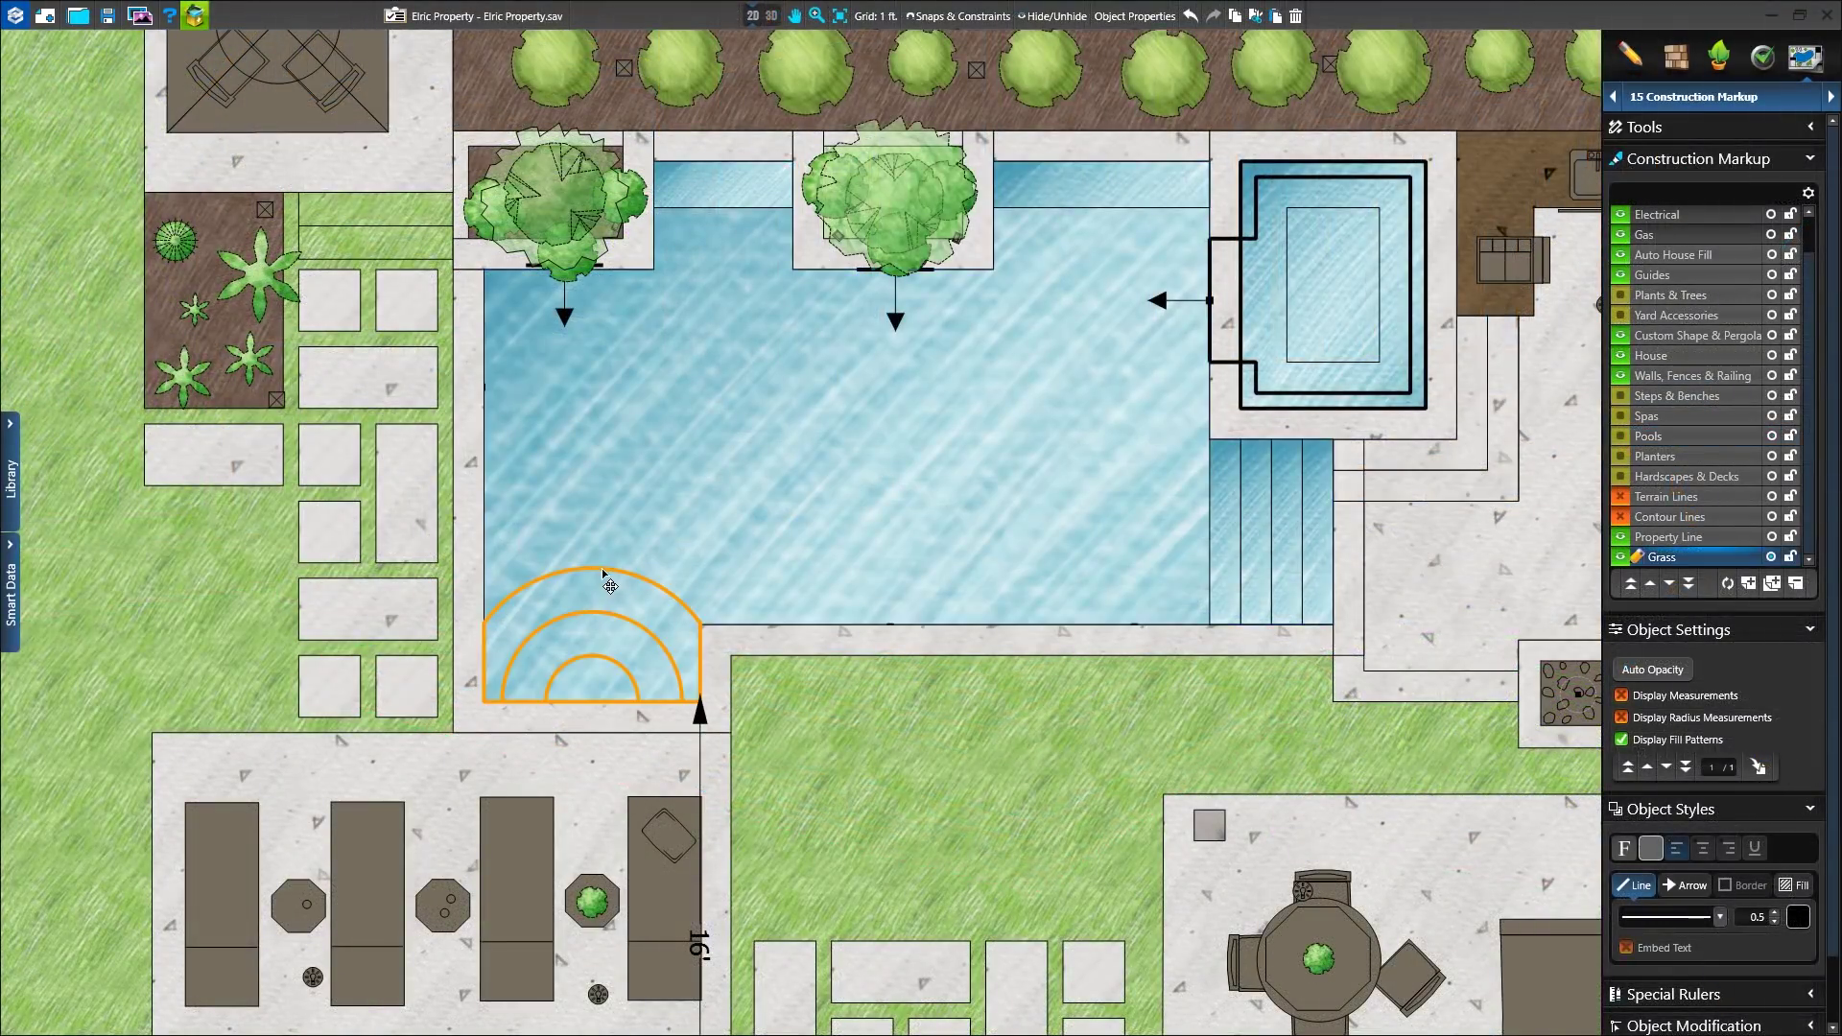
left_click(604, 573)
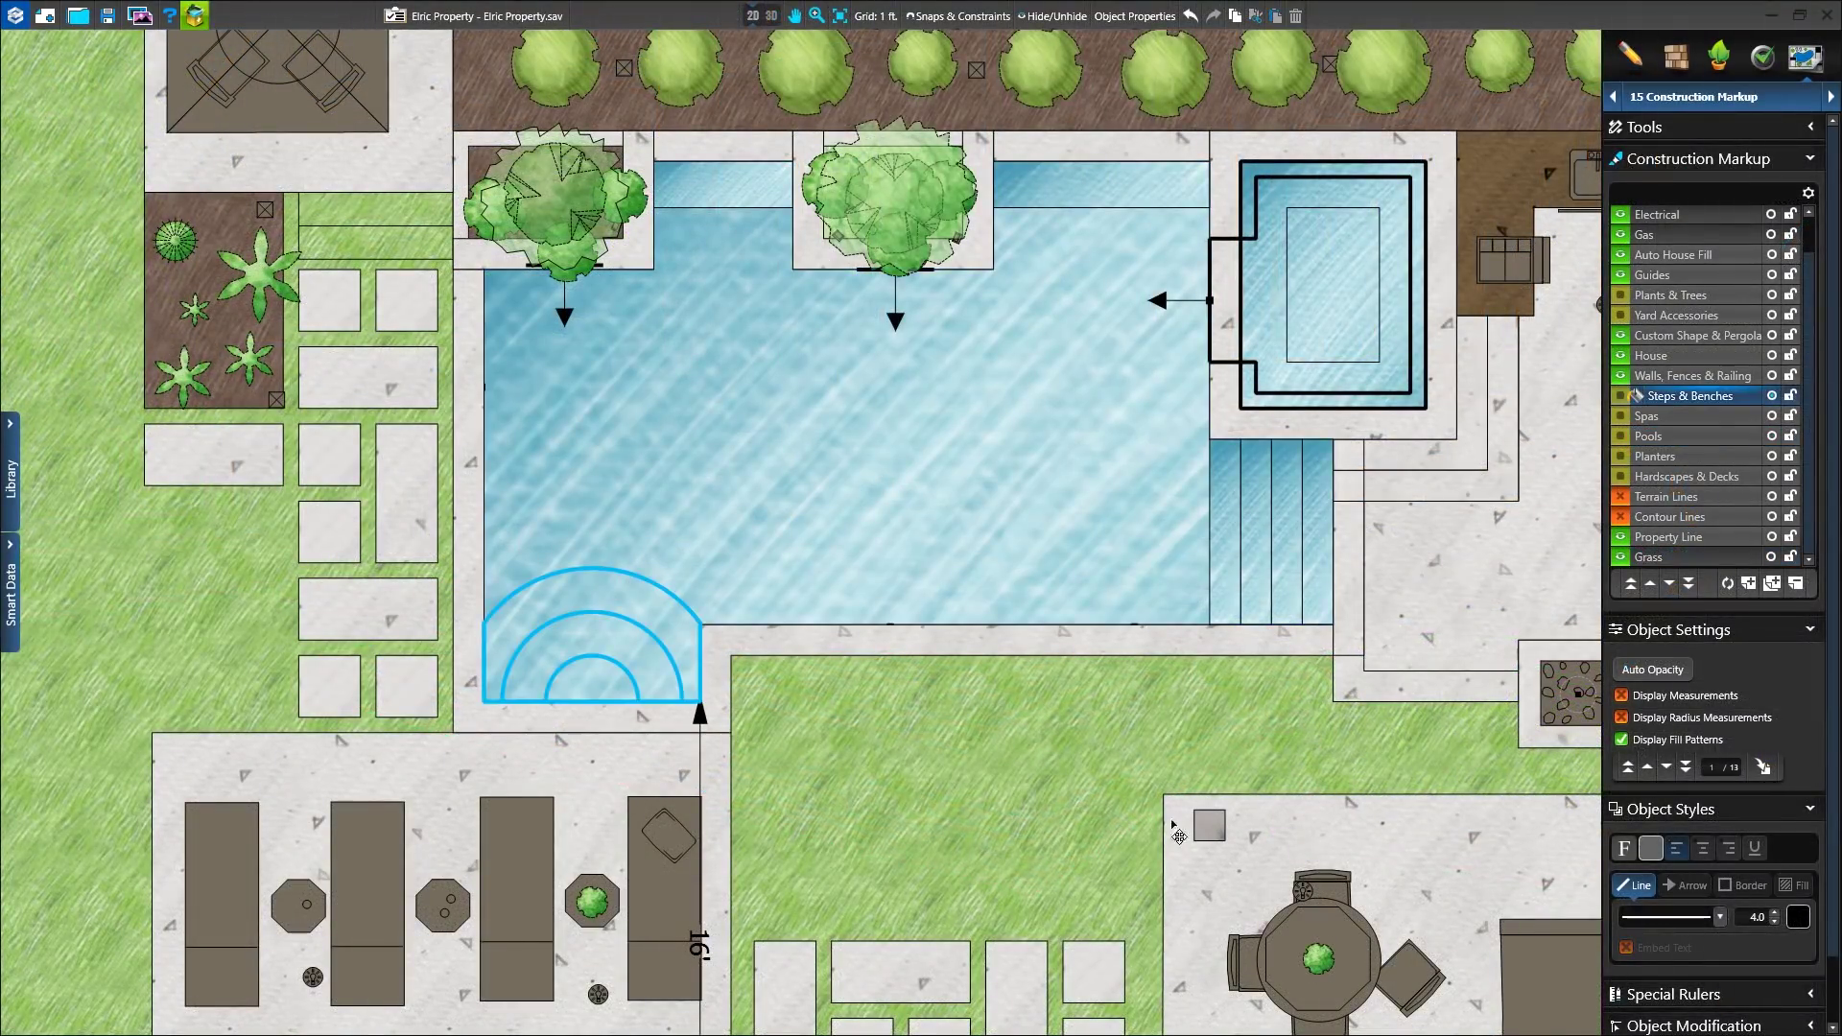
left_click(1774, 919)
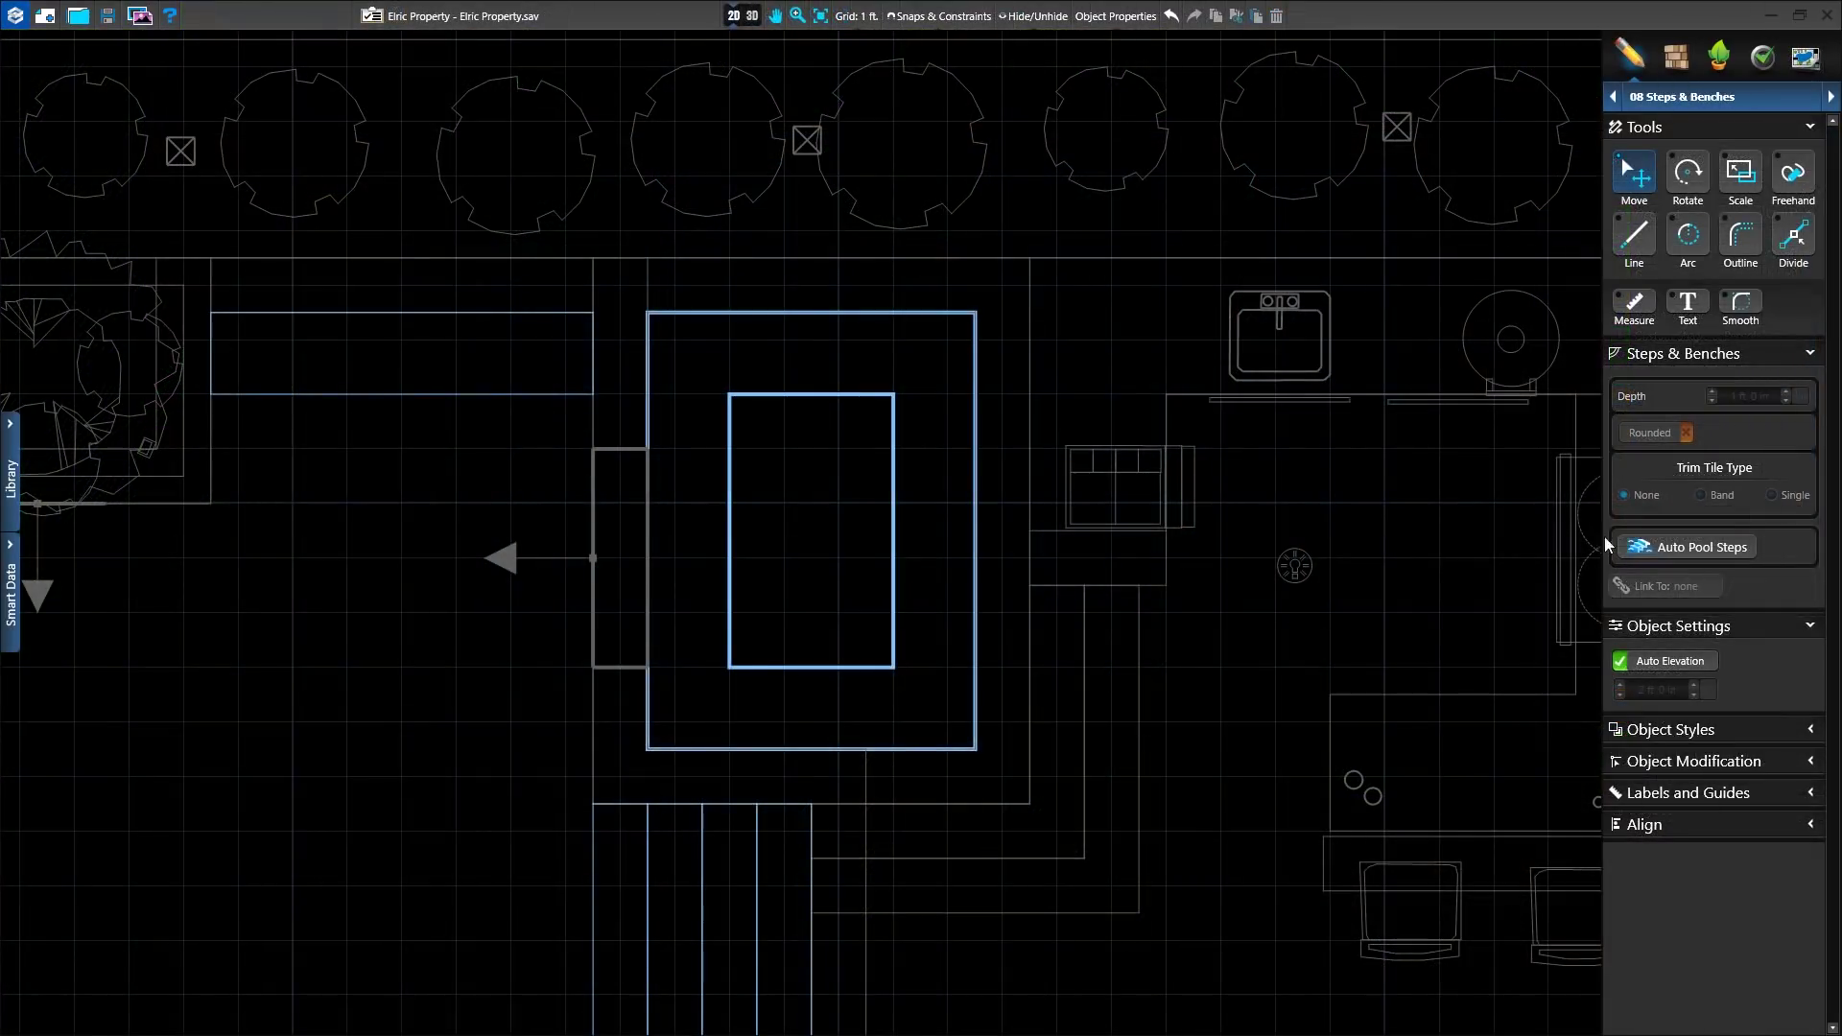
Step: Add an auto step along the spa's top edge and view it in 3D
left_click(1670, 552)
left_click(857, 313)
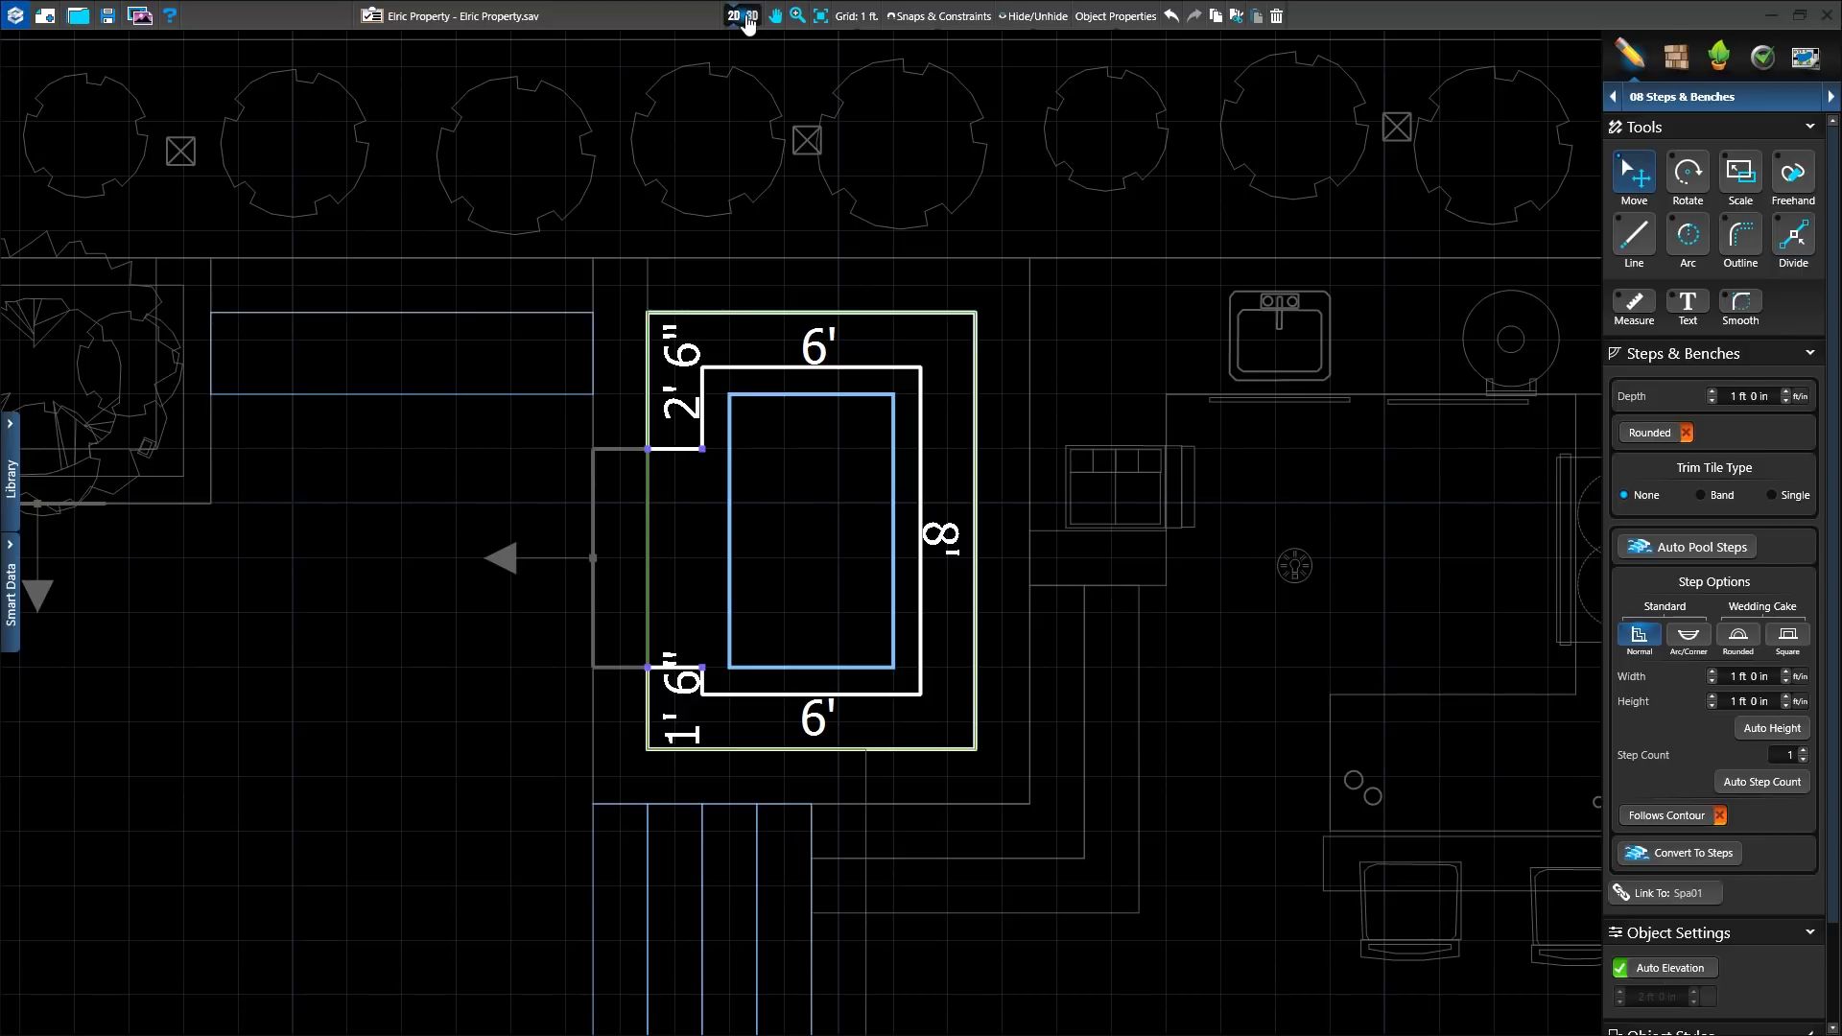
left_click(748, 19)
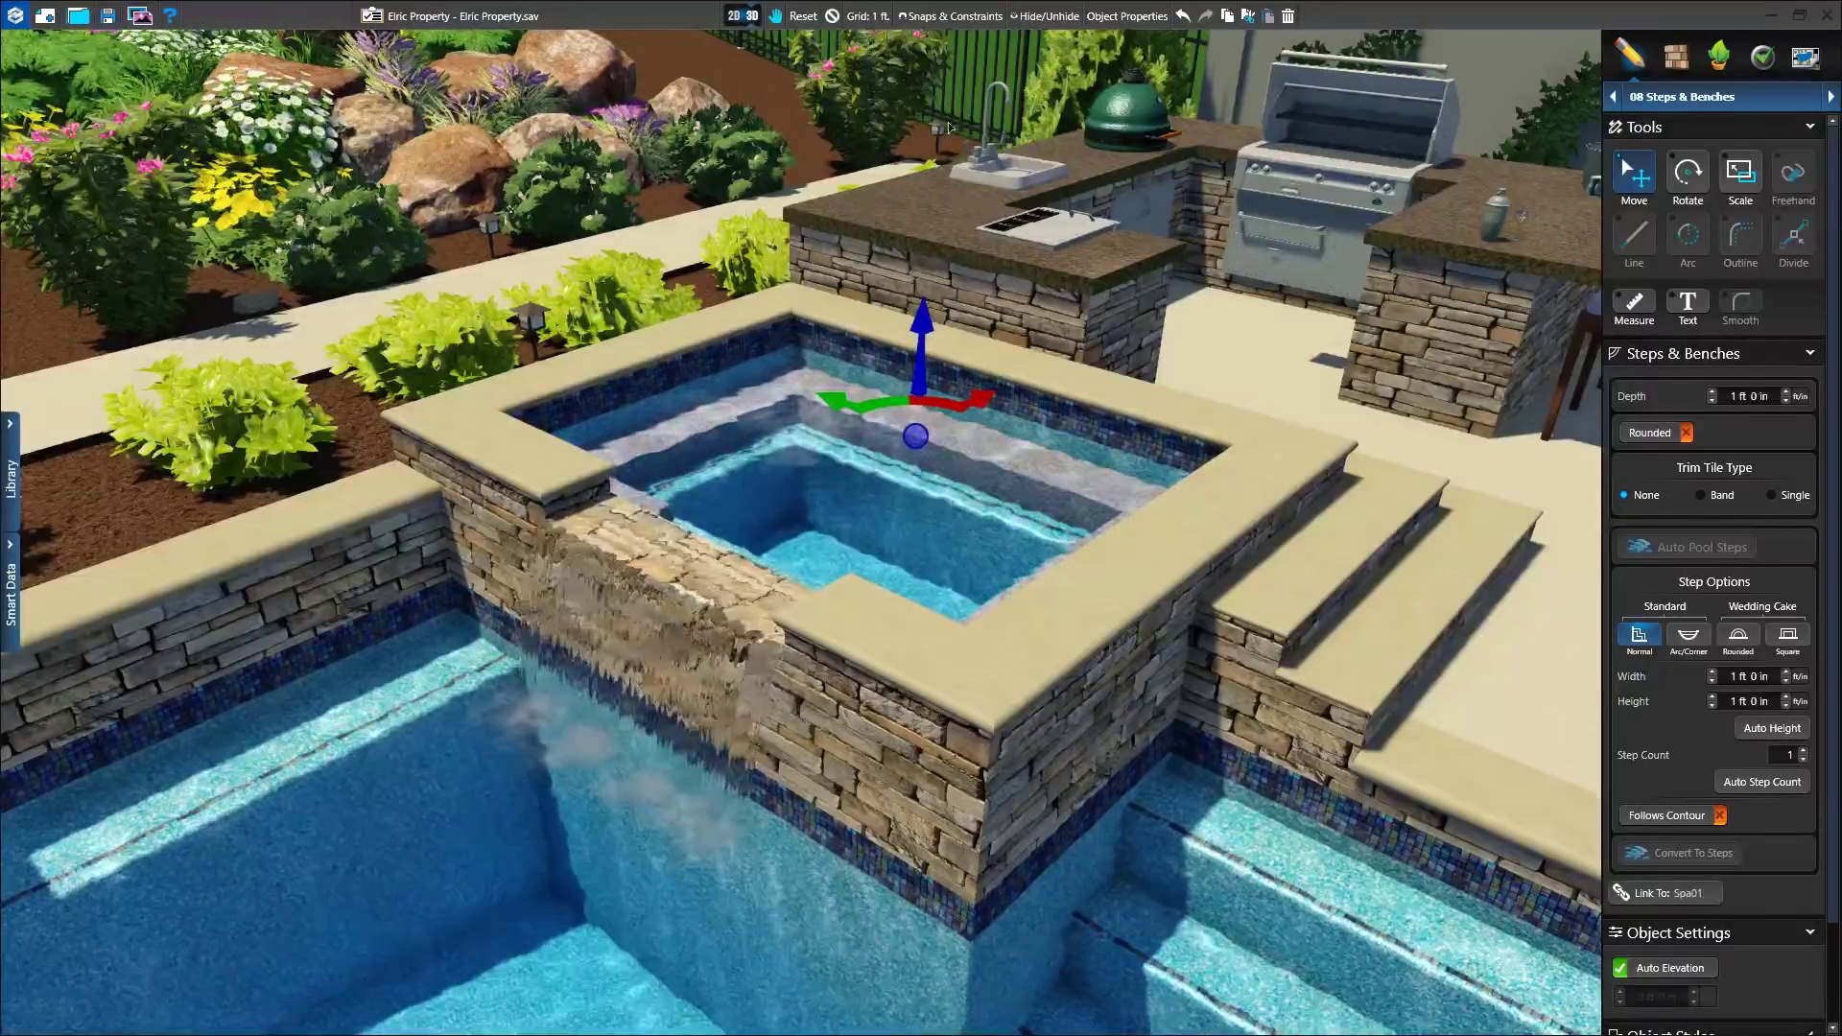
Step: Make the spa ledge flush (depth 0), rounded with 3 in radius, and 4 in wide
left_click(1712, 401)
left_click(1686, 433)
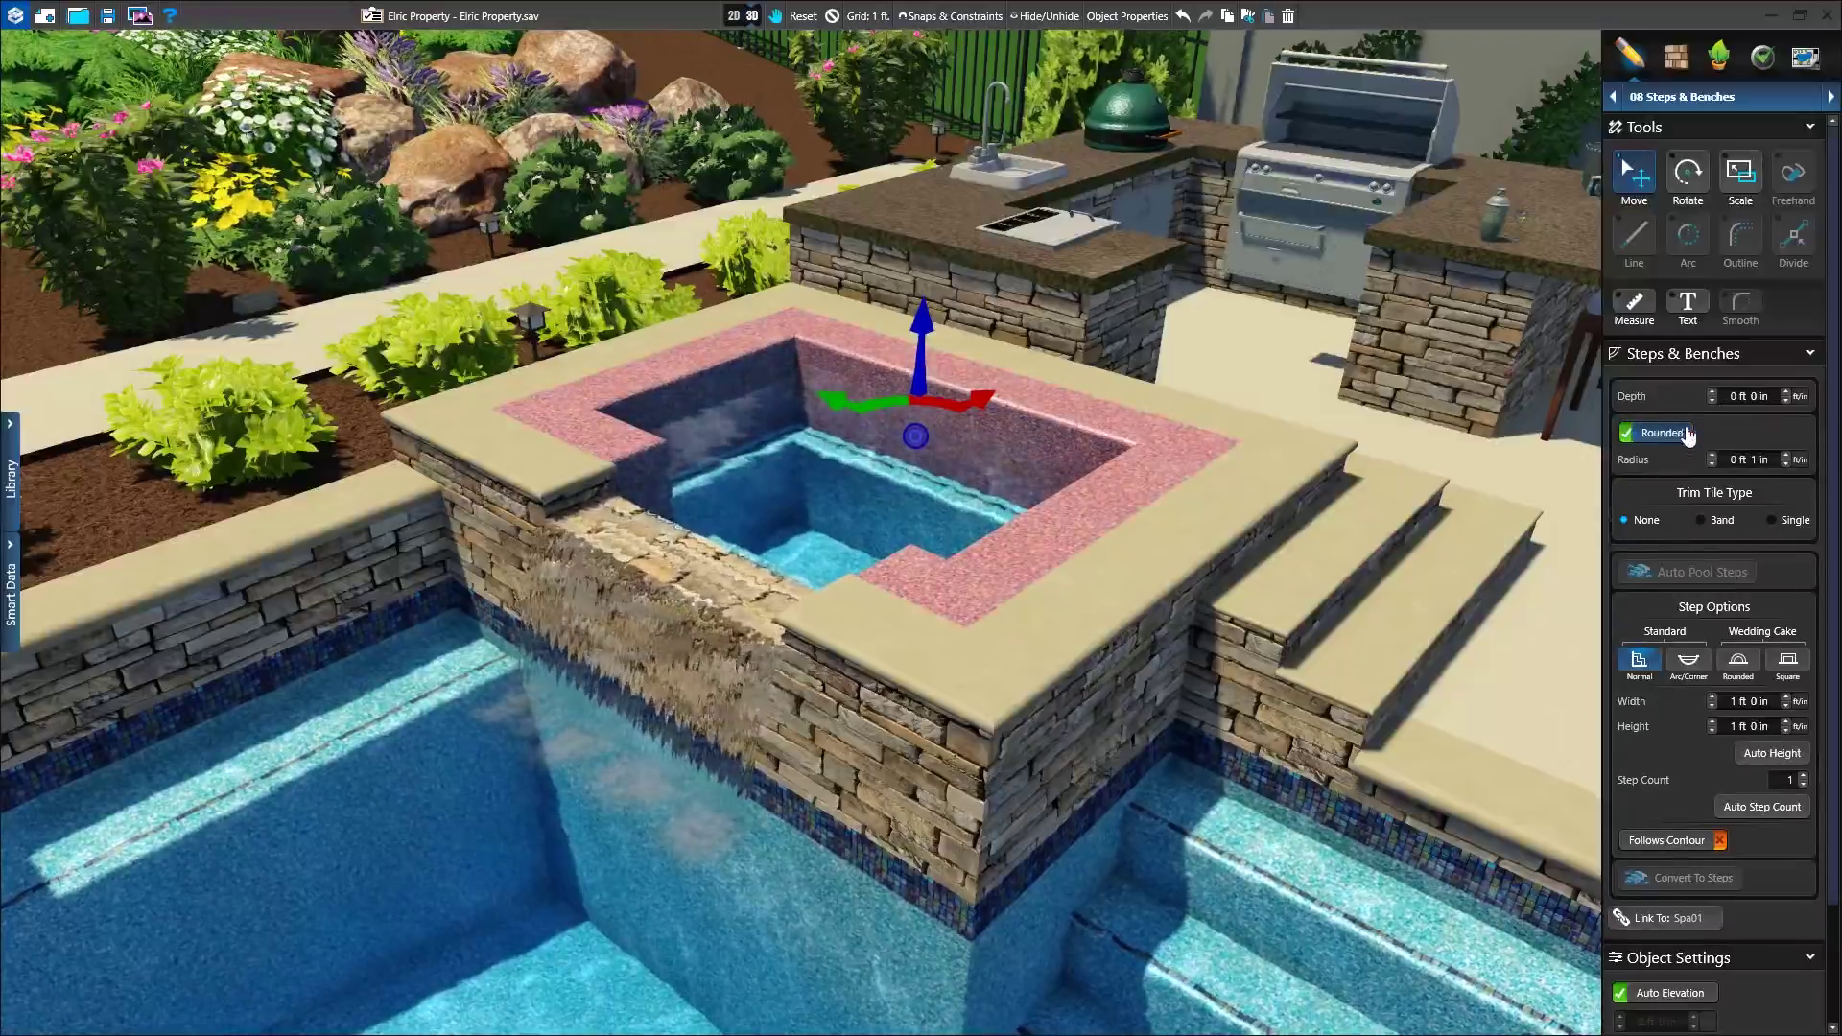
left_click(1786, 456)
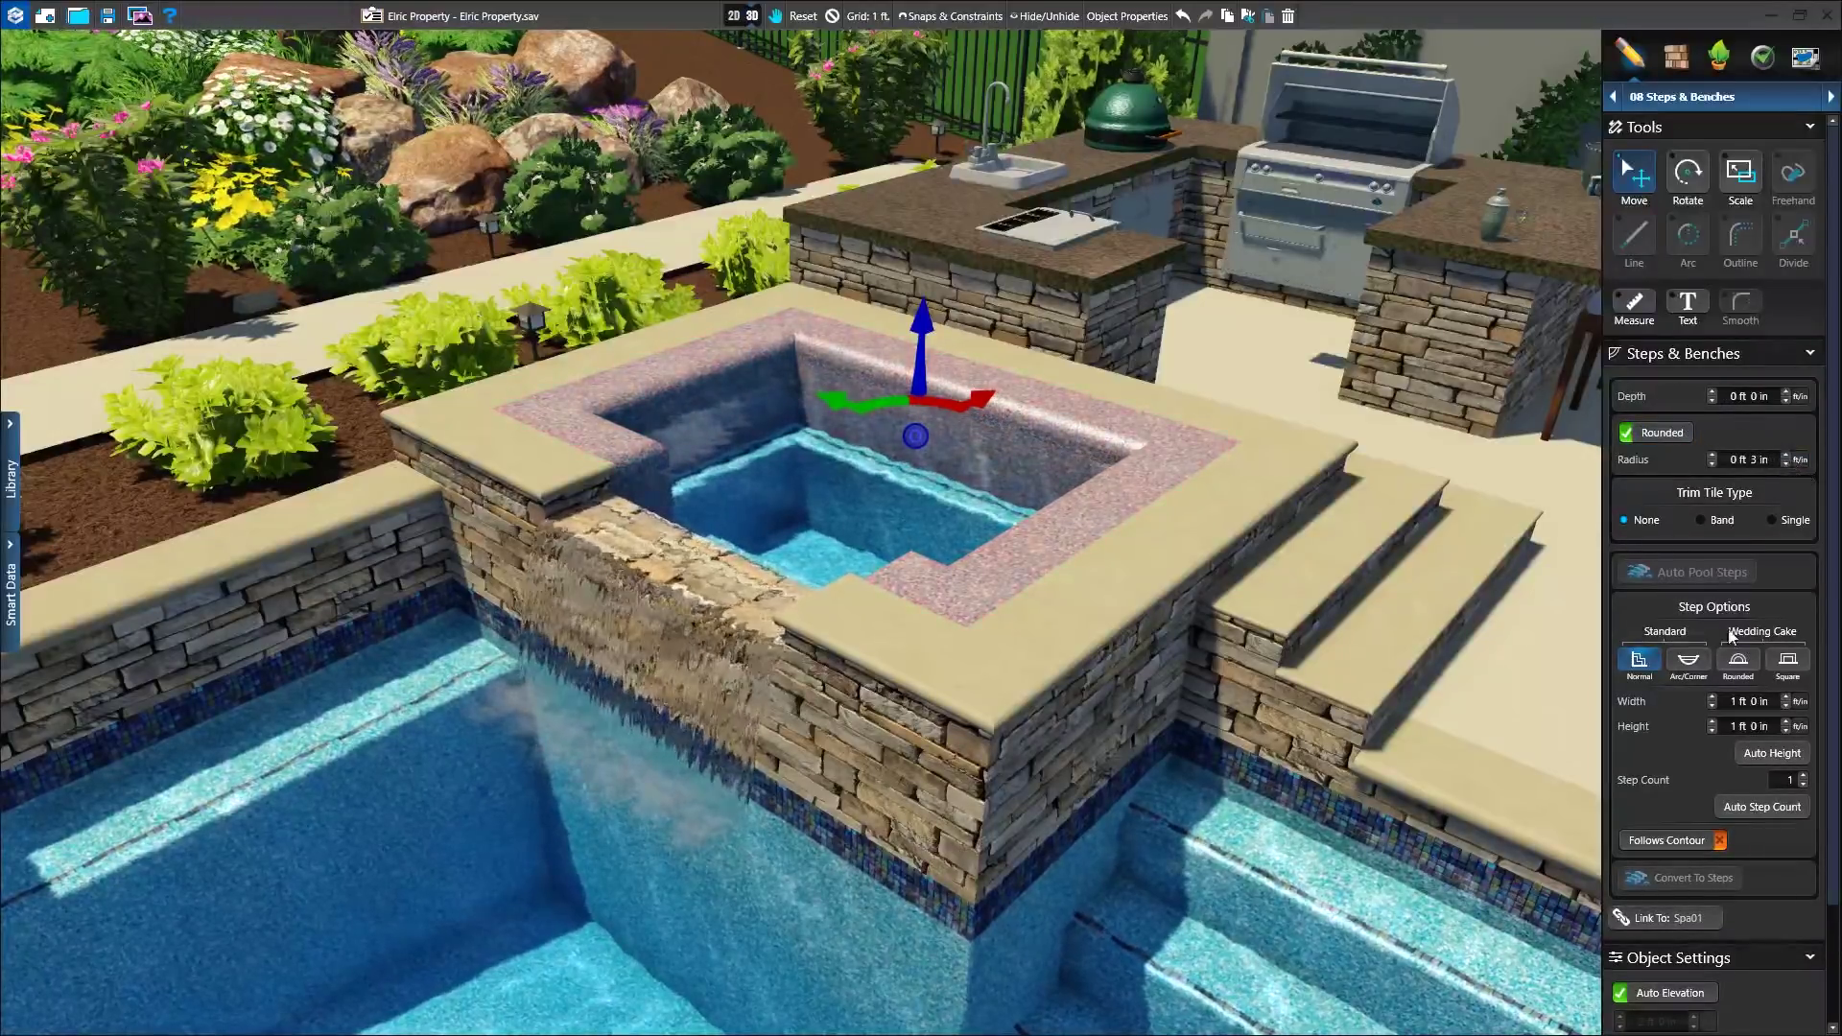
left_click(1786, 707)
left_click(1786, 706)
left_click(1786, 706)
left_click(1786, 706)
left_click(1786, 706)
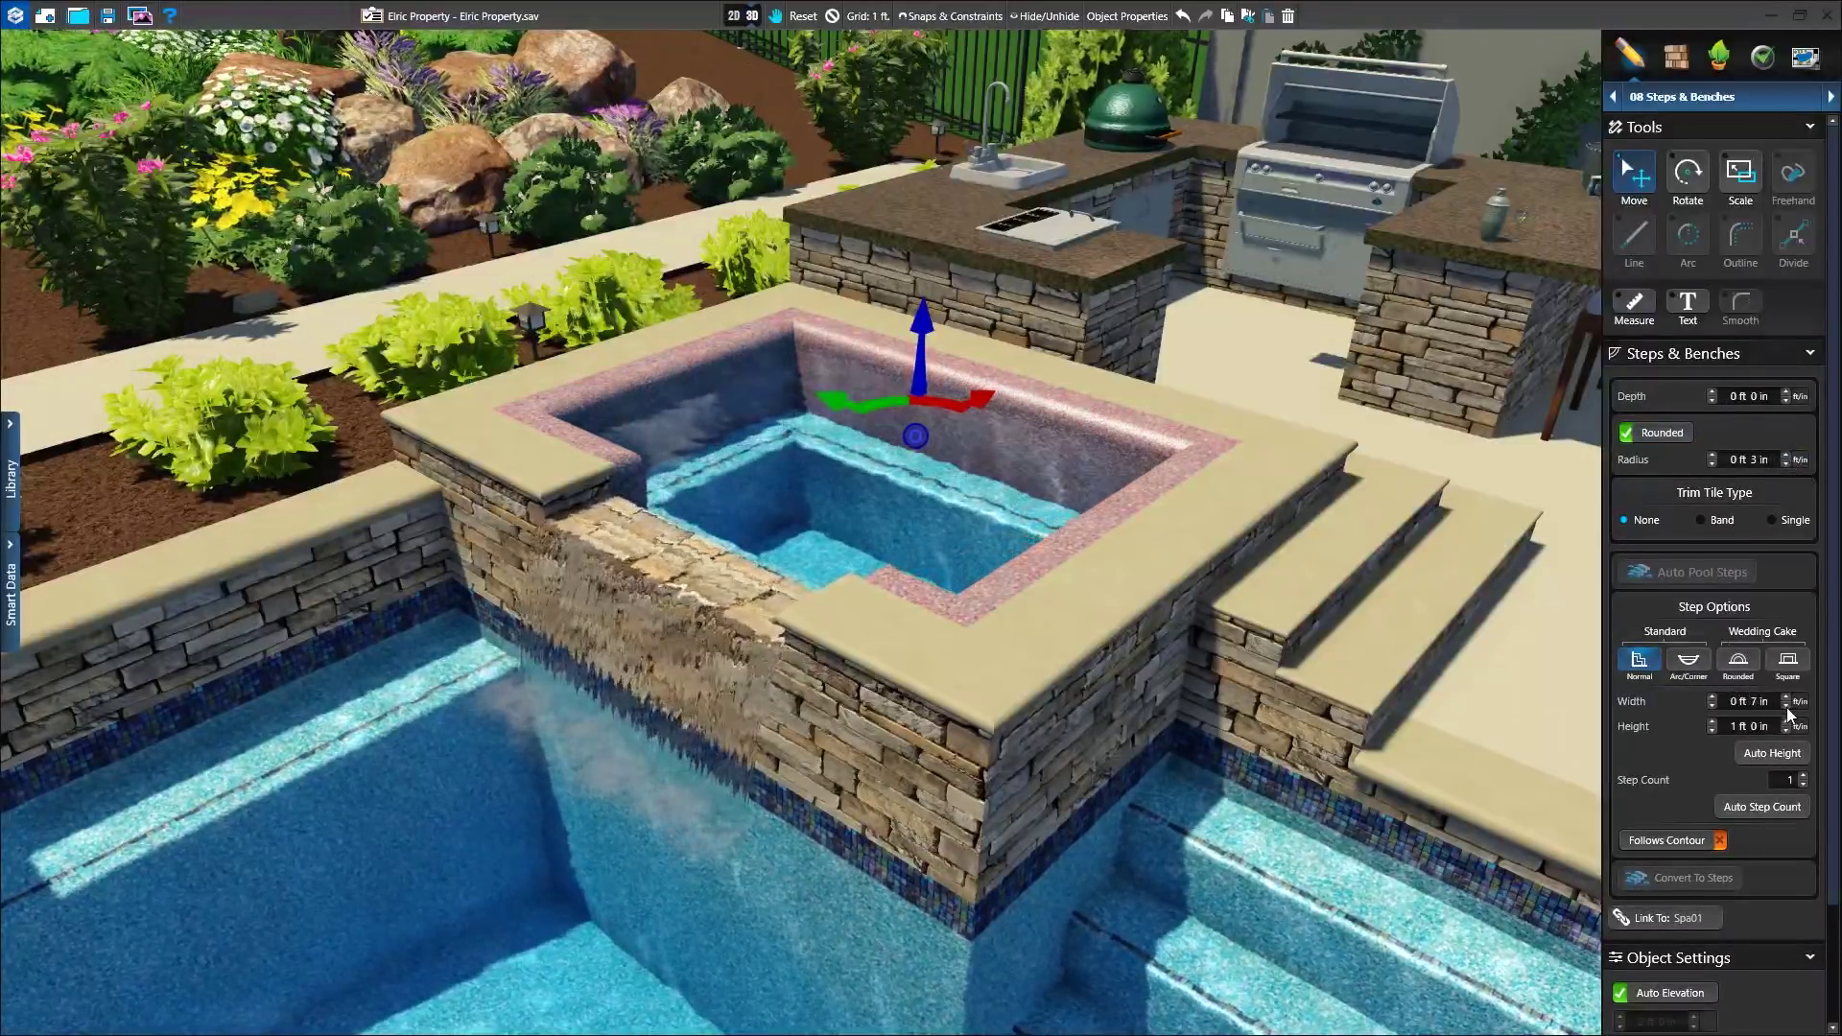
left_click(1786, 706)
left_click(1787, 706)
left_click(1787, 706)
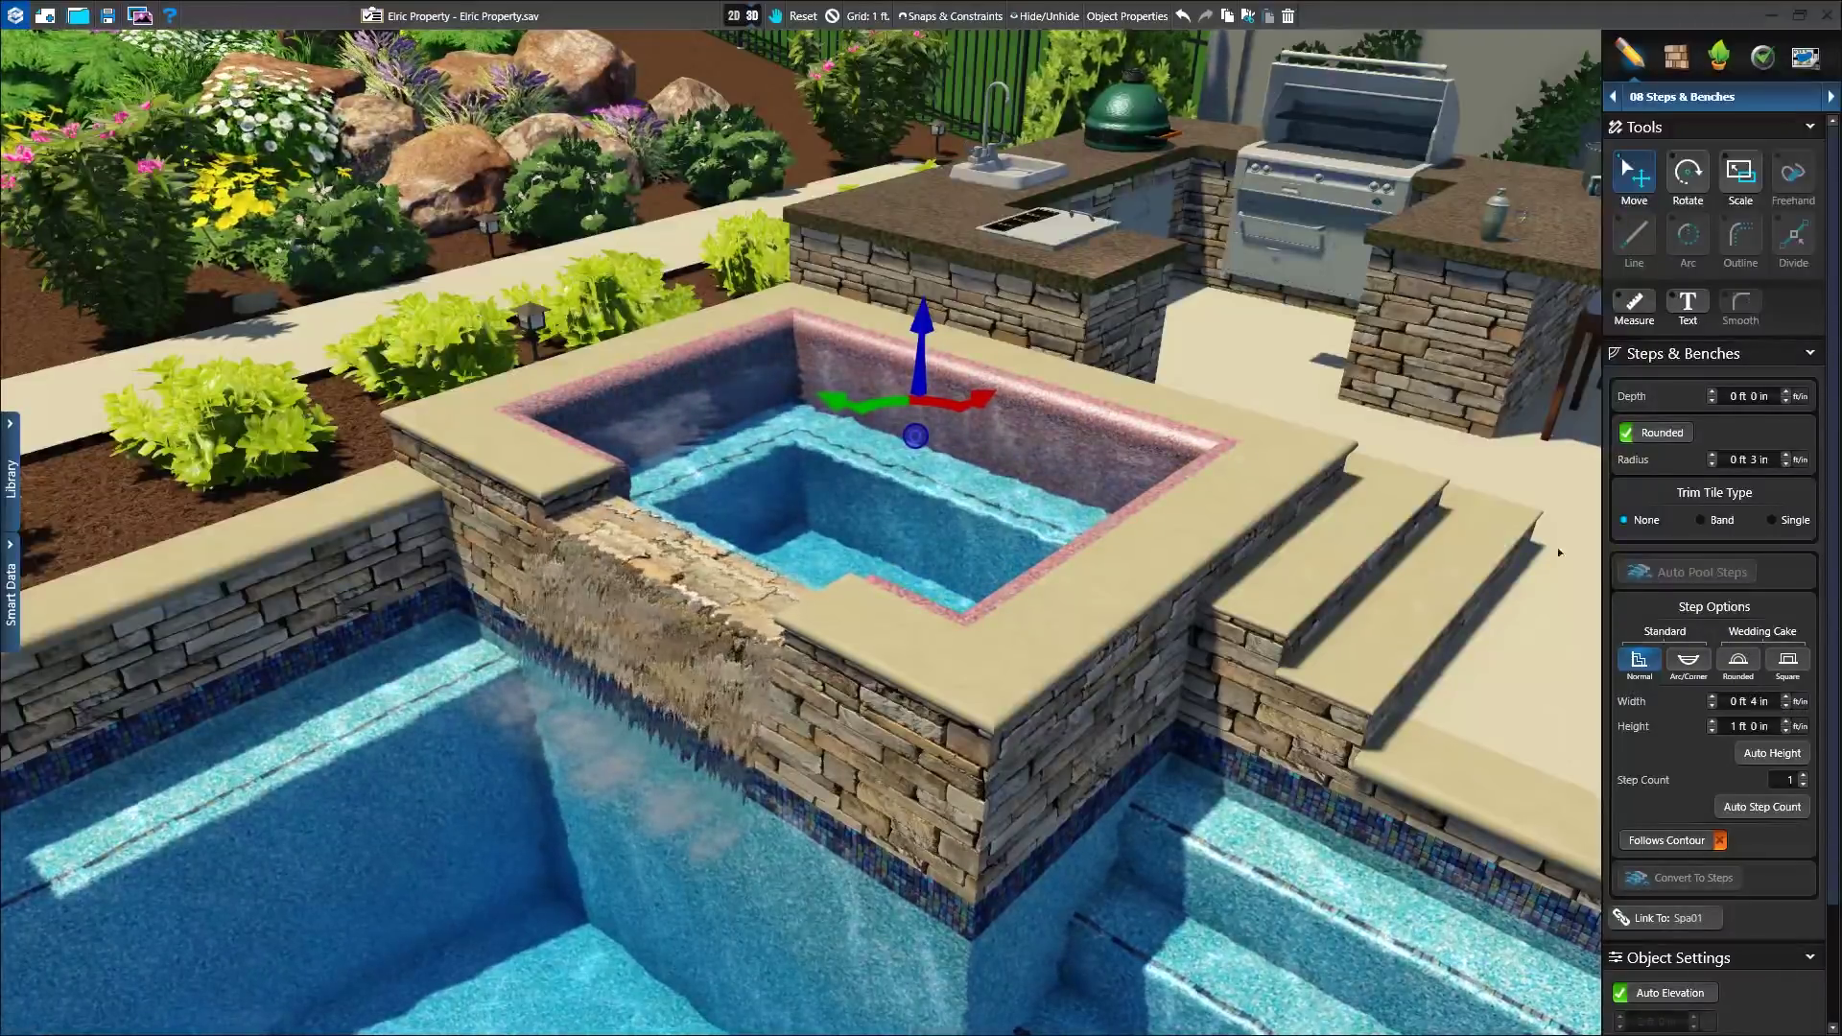
left_click(832, 19)
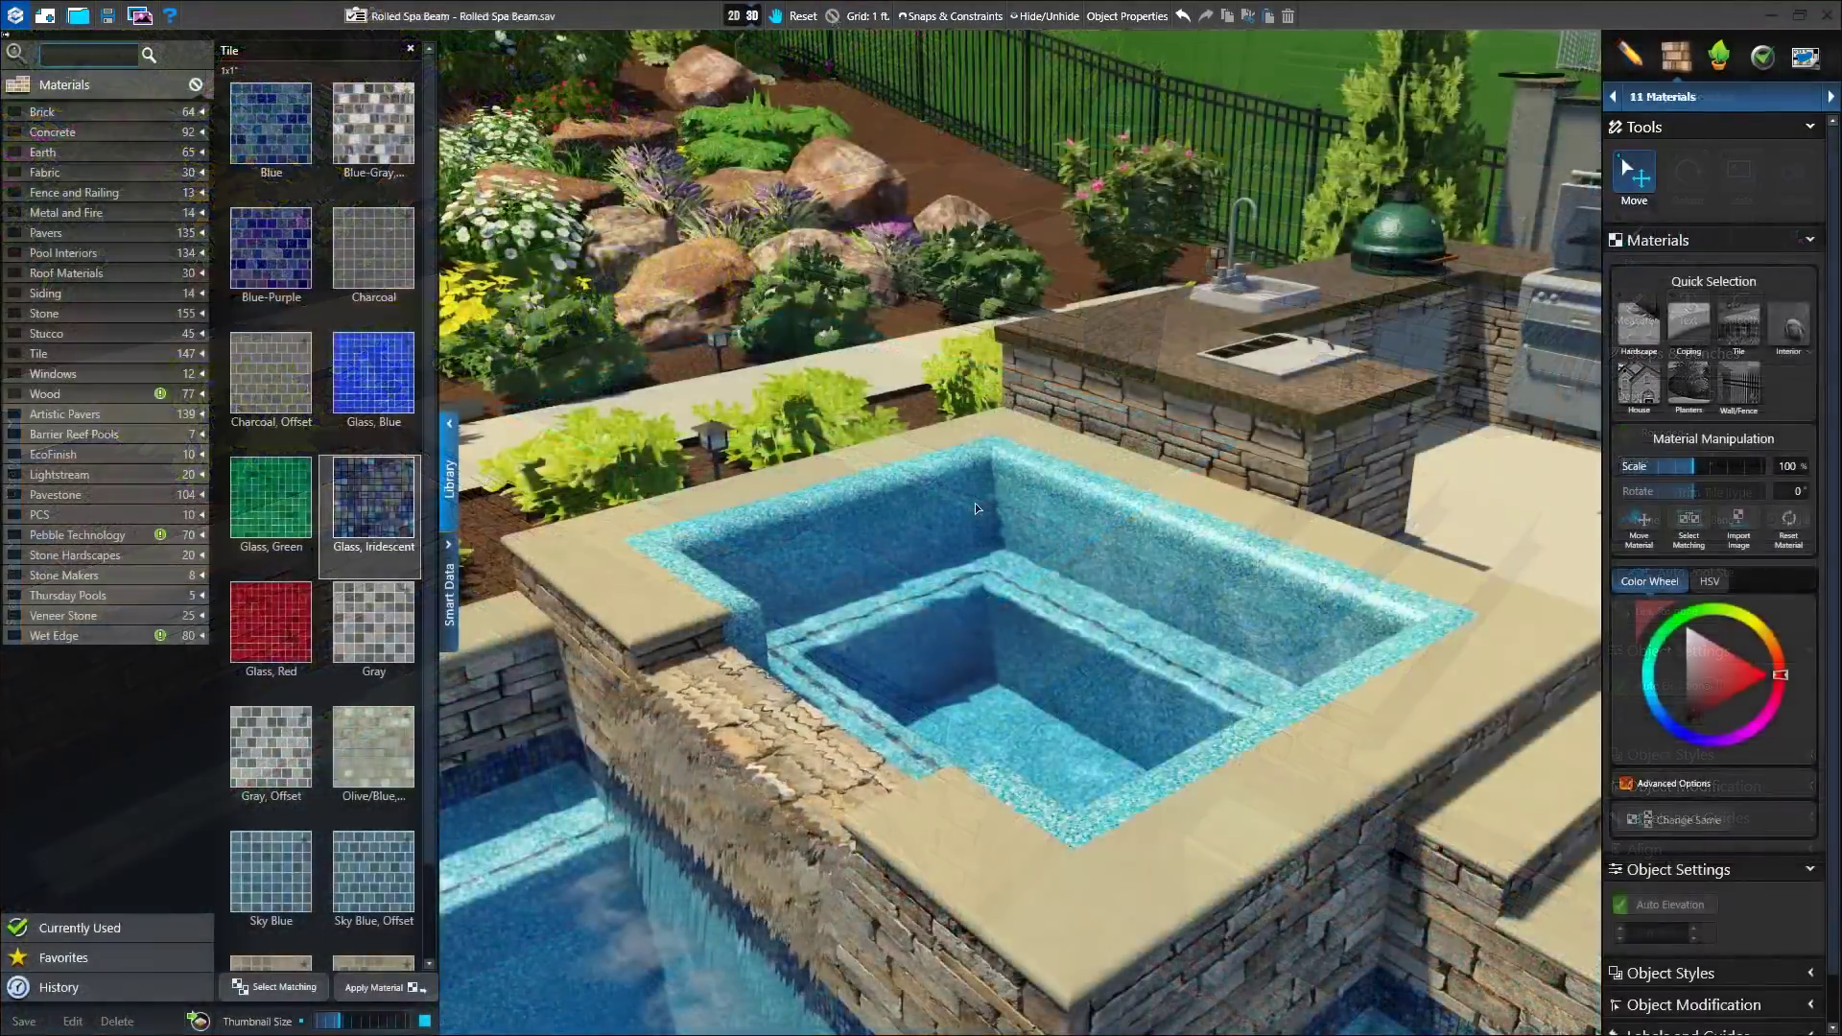
Step: Tile the spa's band with the Glass, Iridescent mosaic
left_click(974, 503)
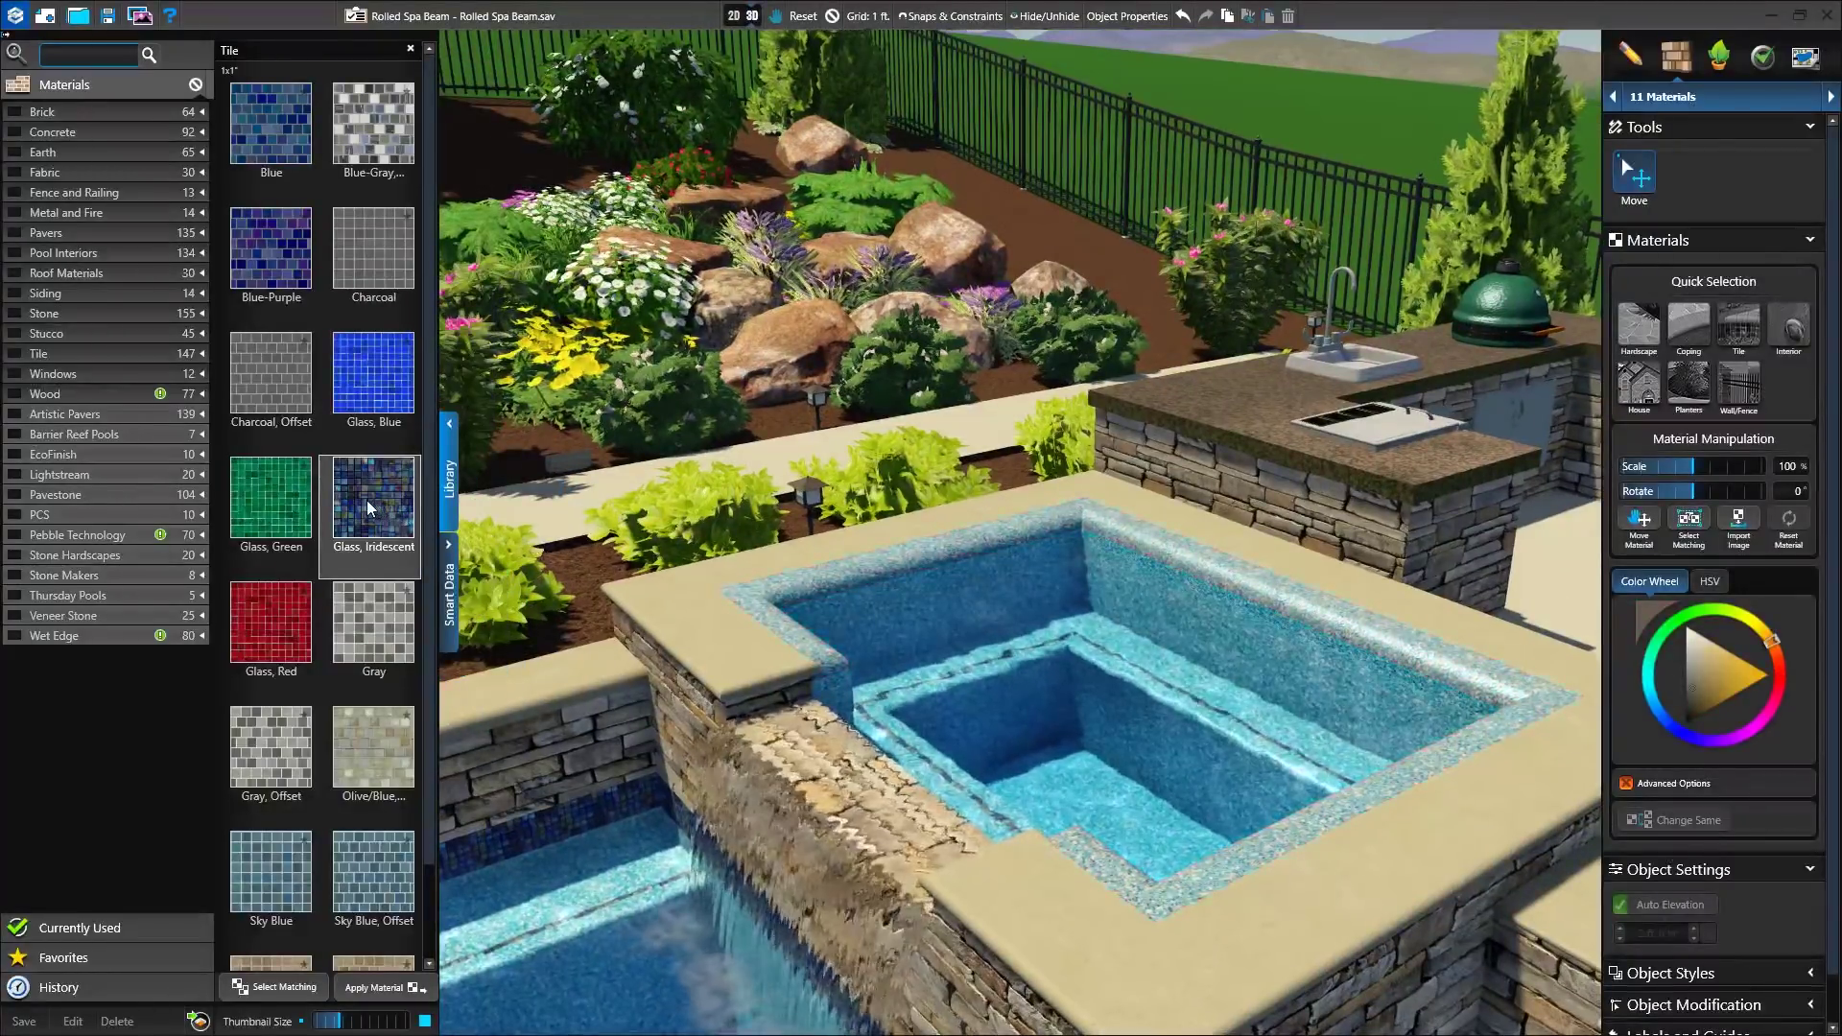
left_click(366, 499)
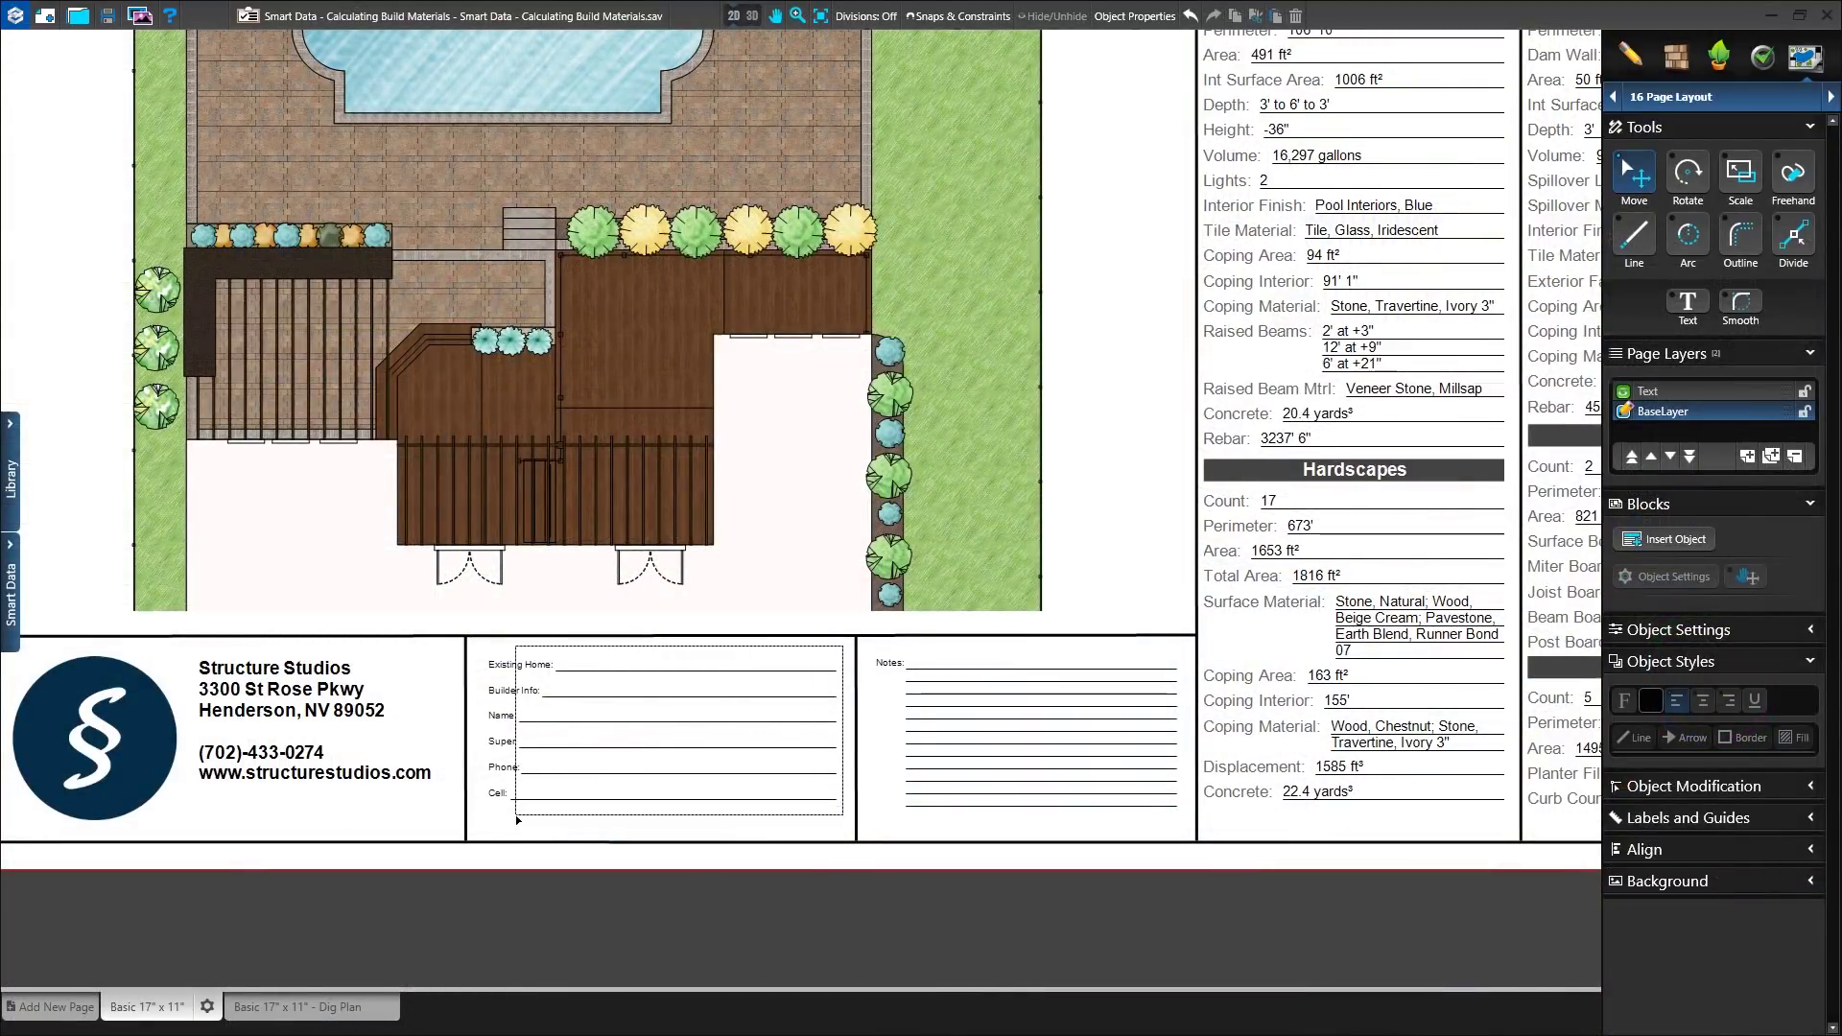
left_click(518, 814)
Step: Replace the title block's form fields with a 6-row text table
key("Delete")
left_click(1635, 542)
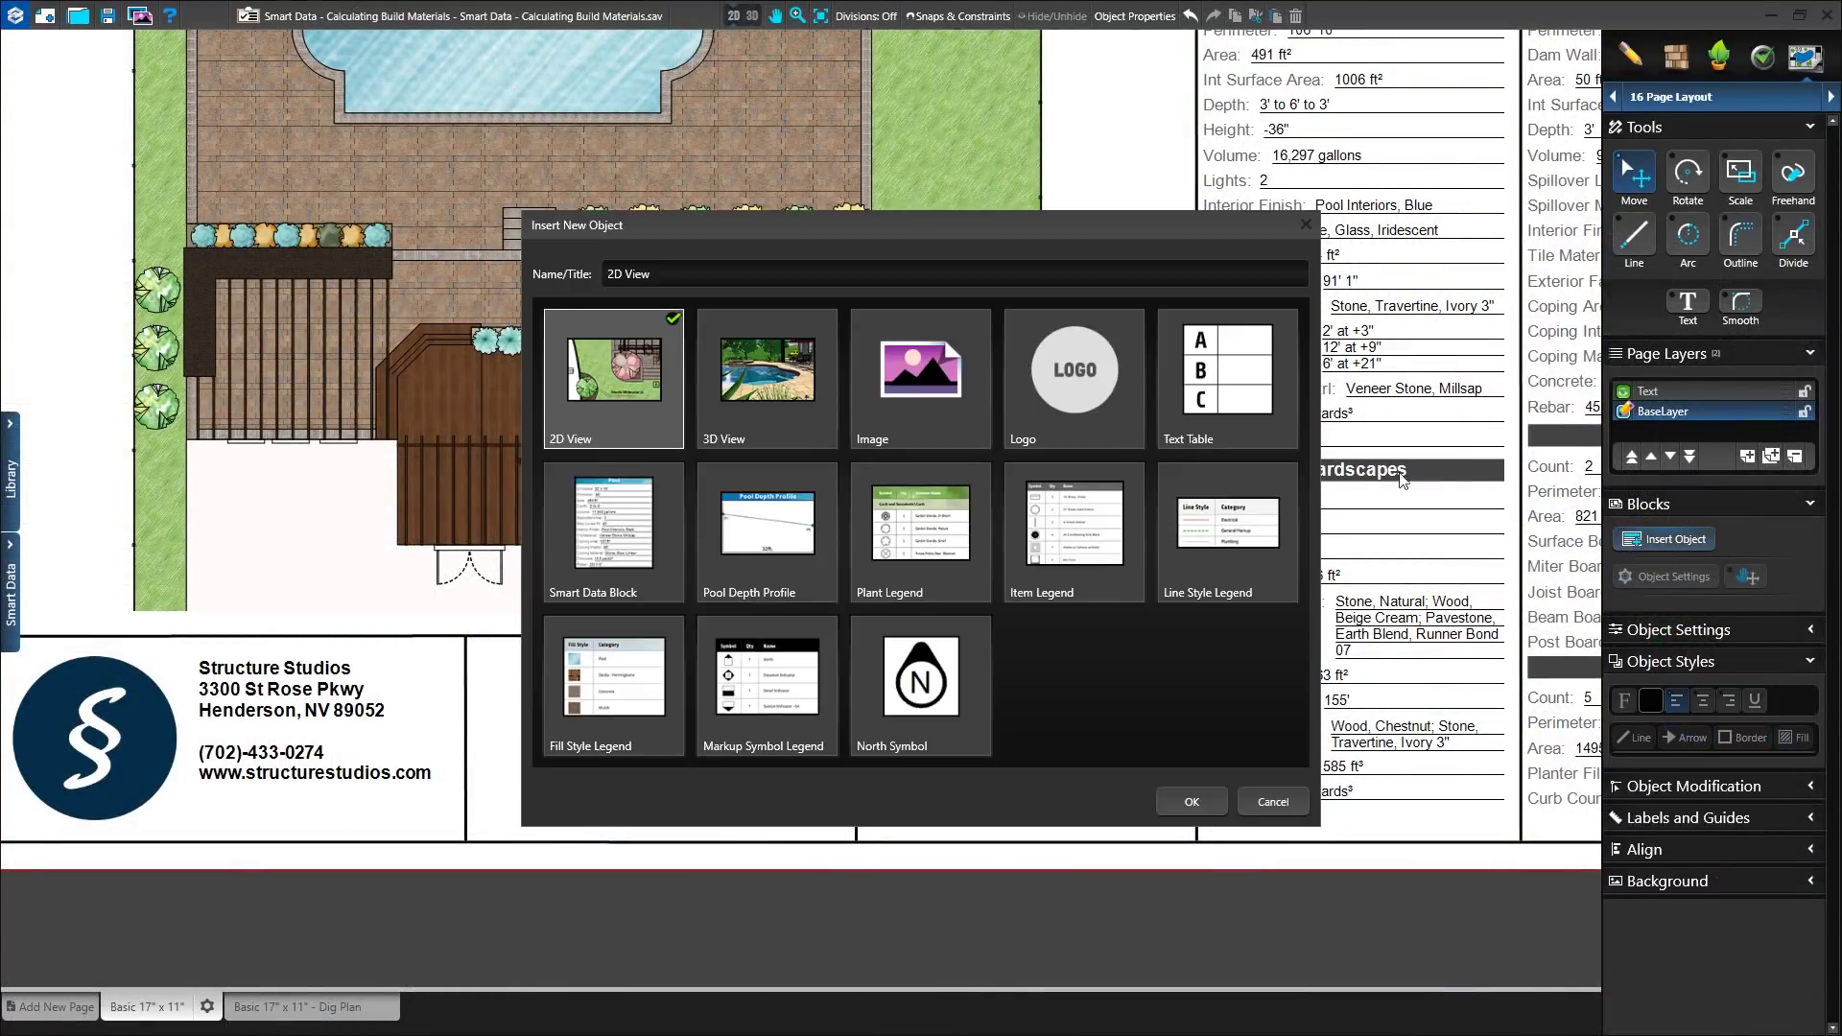
left_click(1228, 379)
left_click(1184, 802)
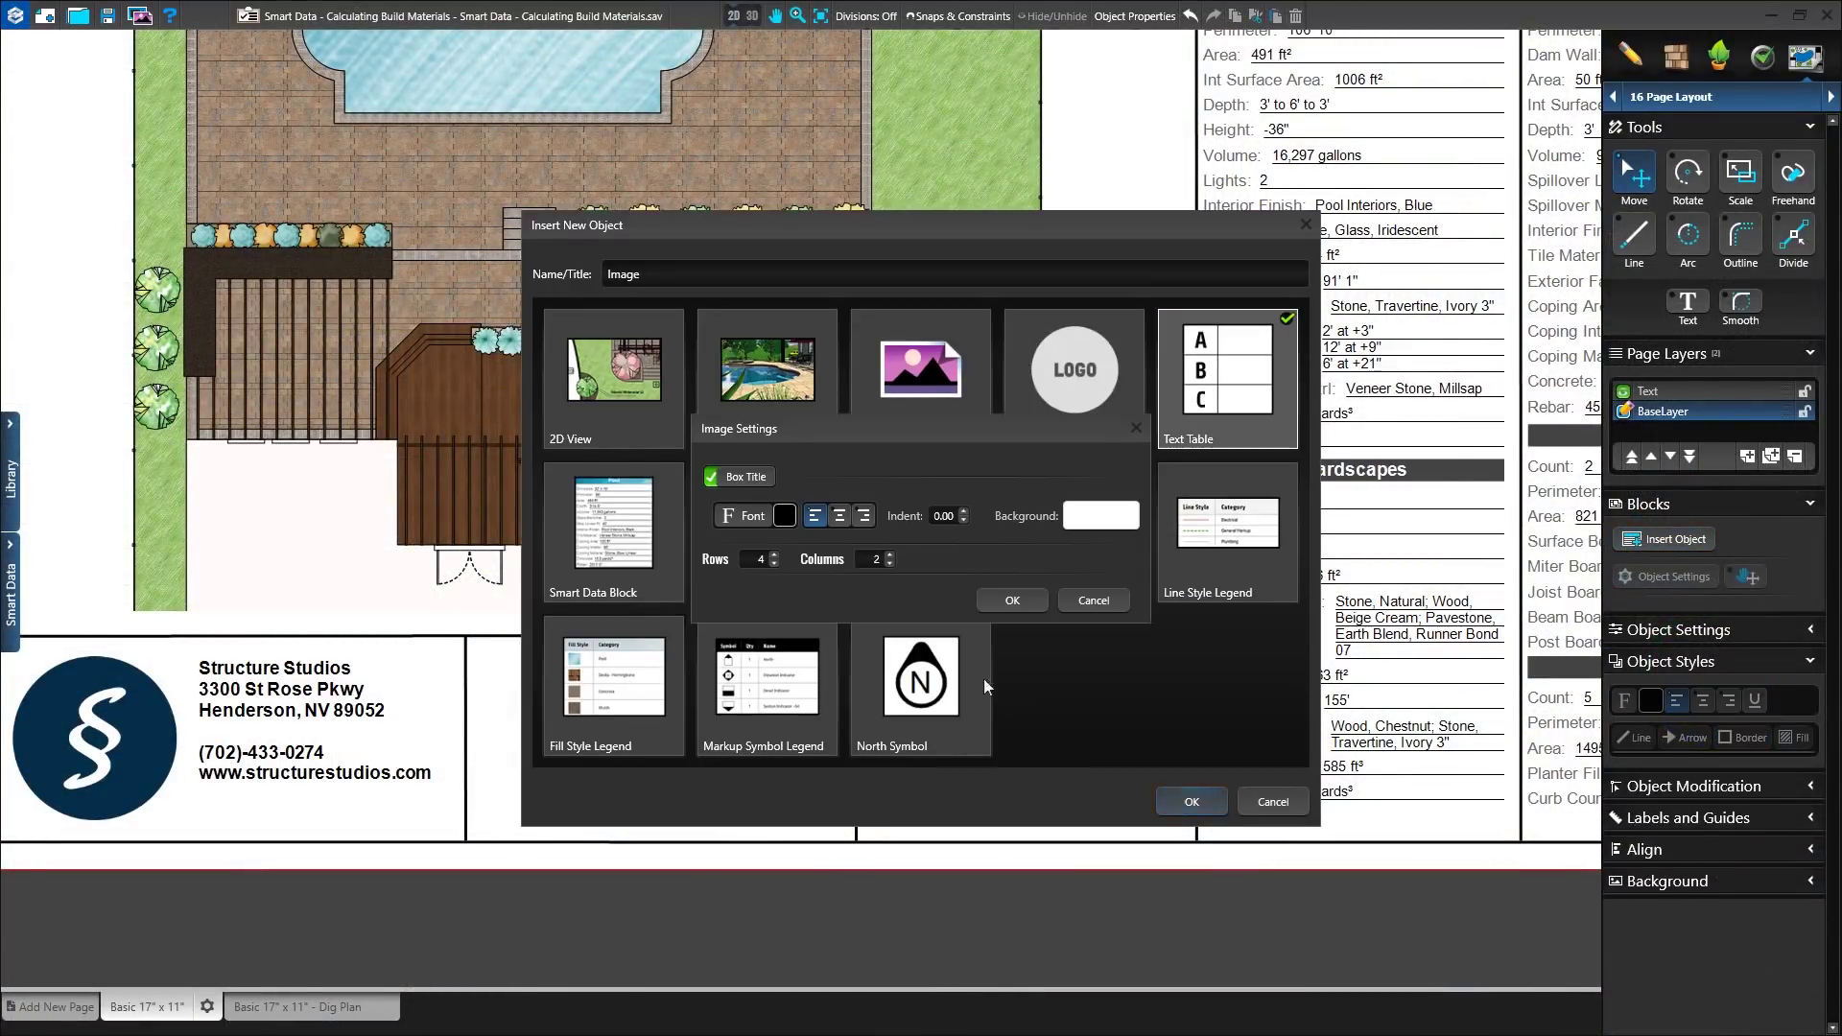
left_click(775, 556)
left_click(775, 556)
left_click(989, 604)
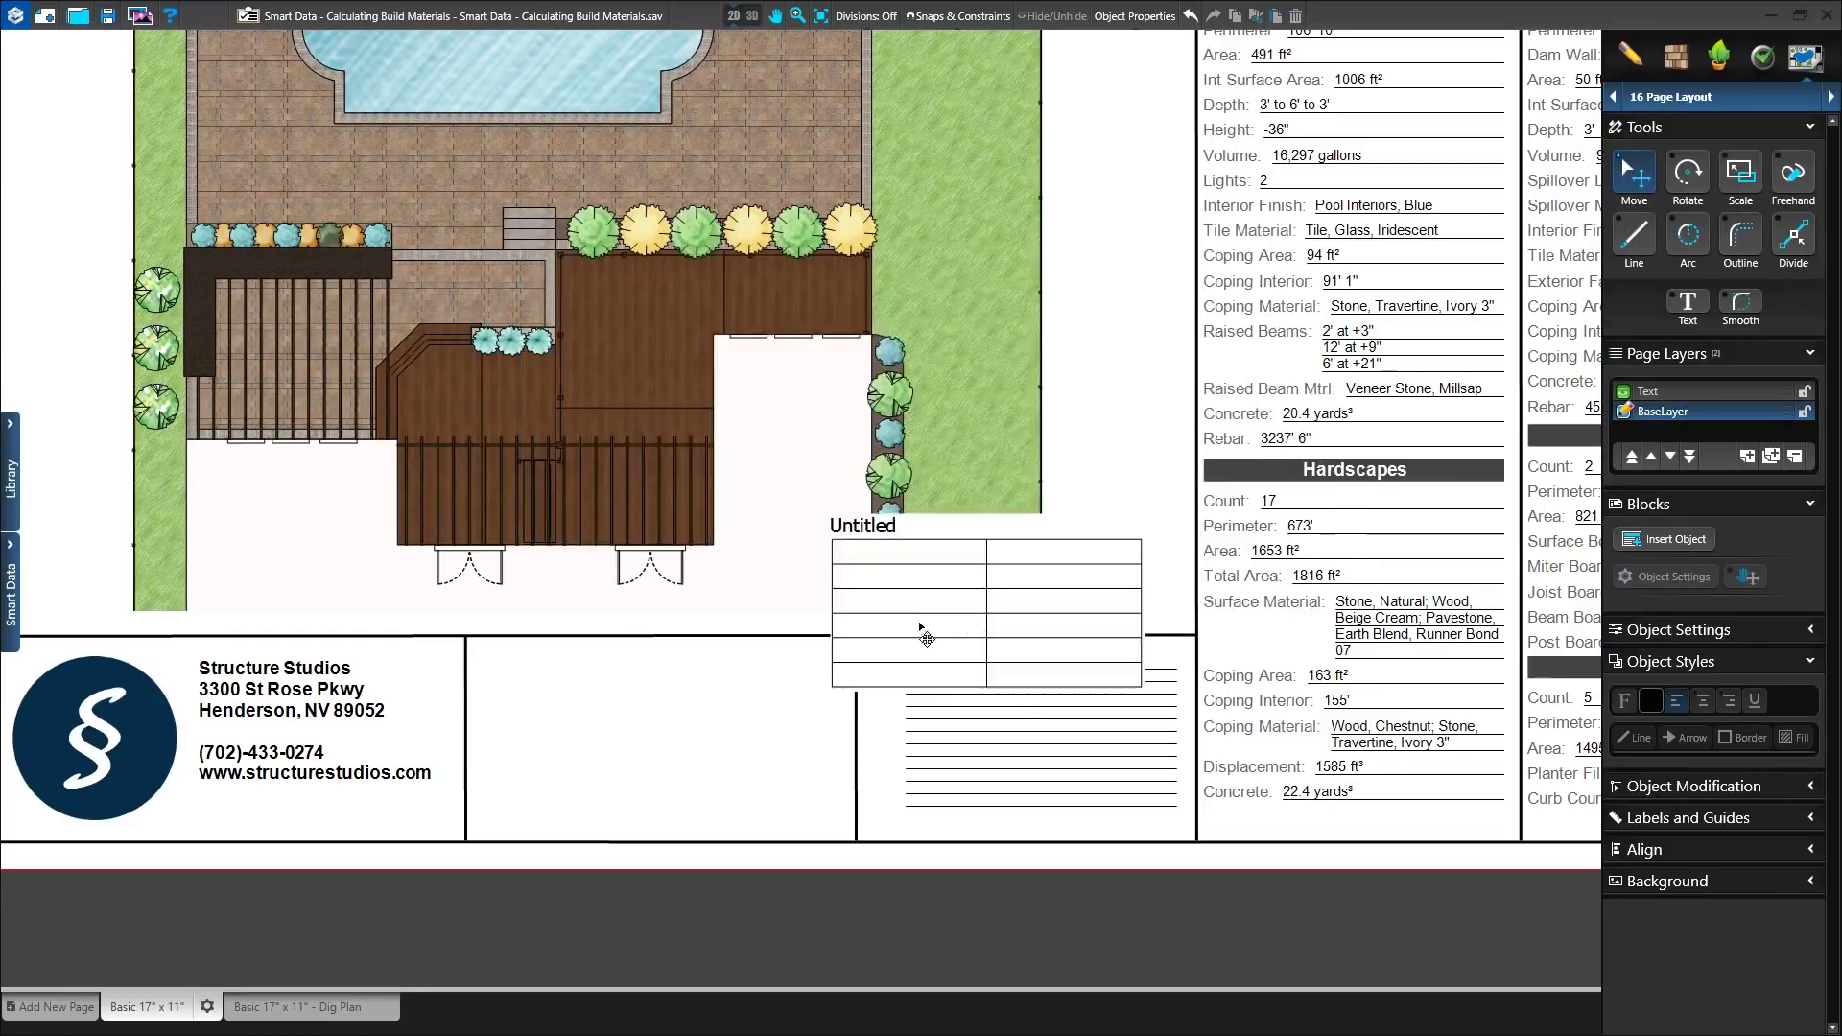
left_click(658, 734)
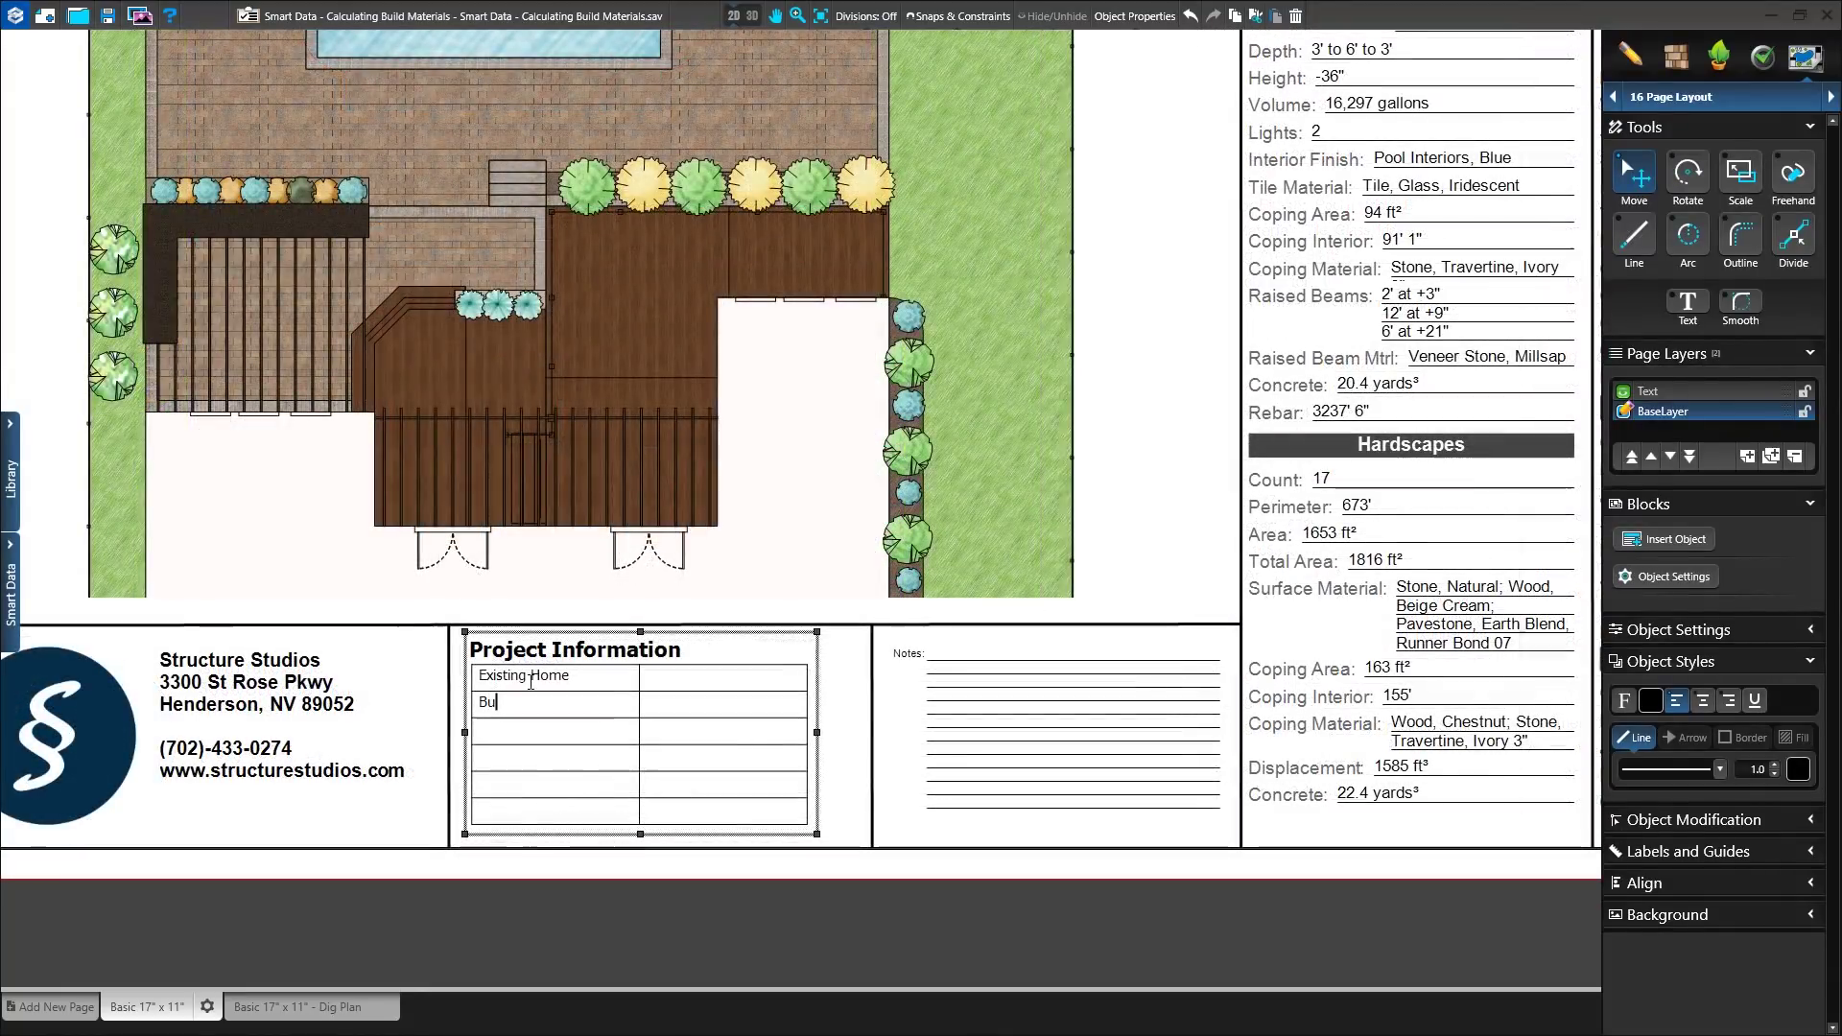
Step: Fill in the table heading and the row labels Name, Super, Phone and Cell
type("ilder Info")
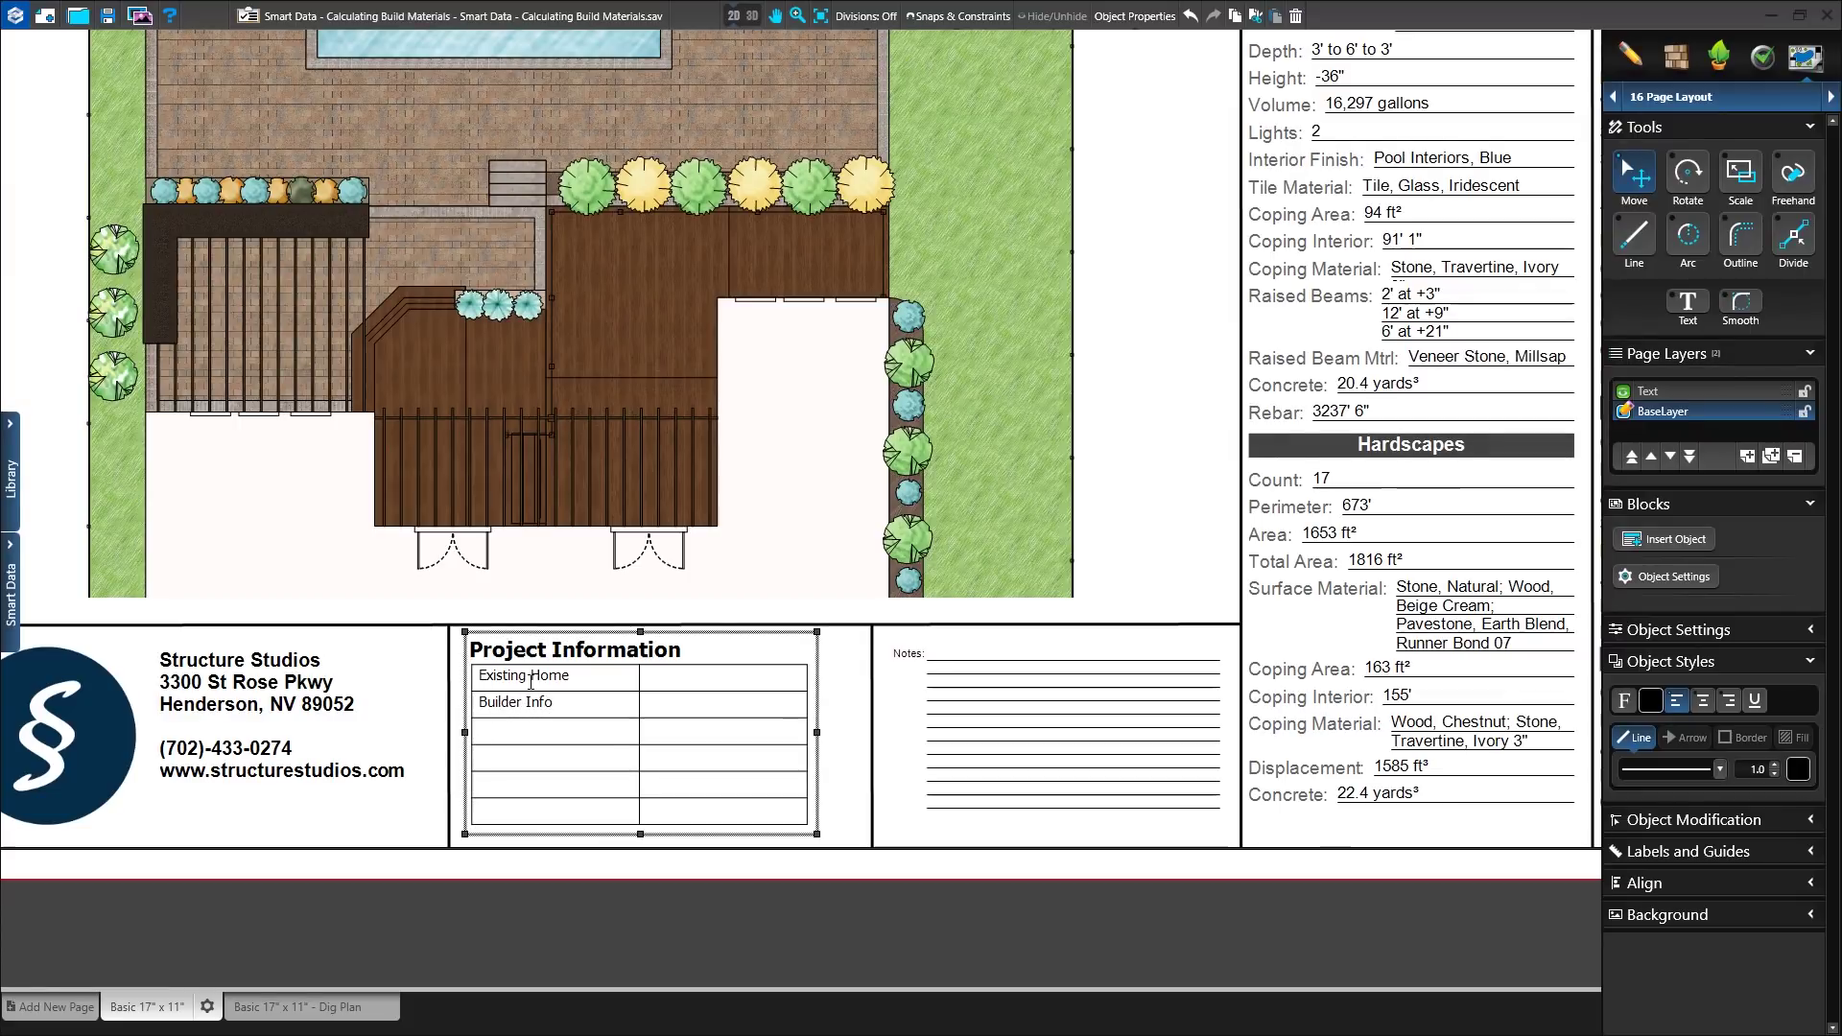
key("Down")
type("Nam")
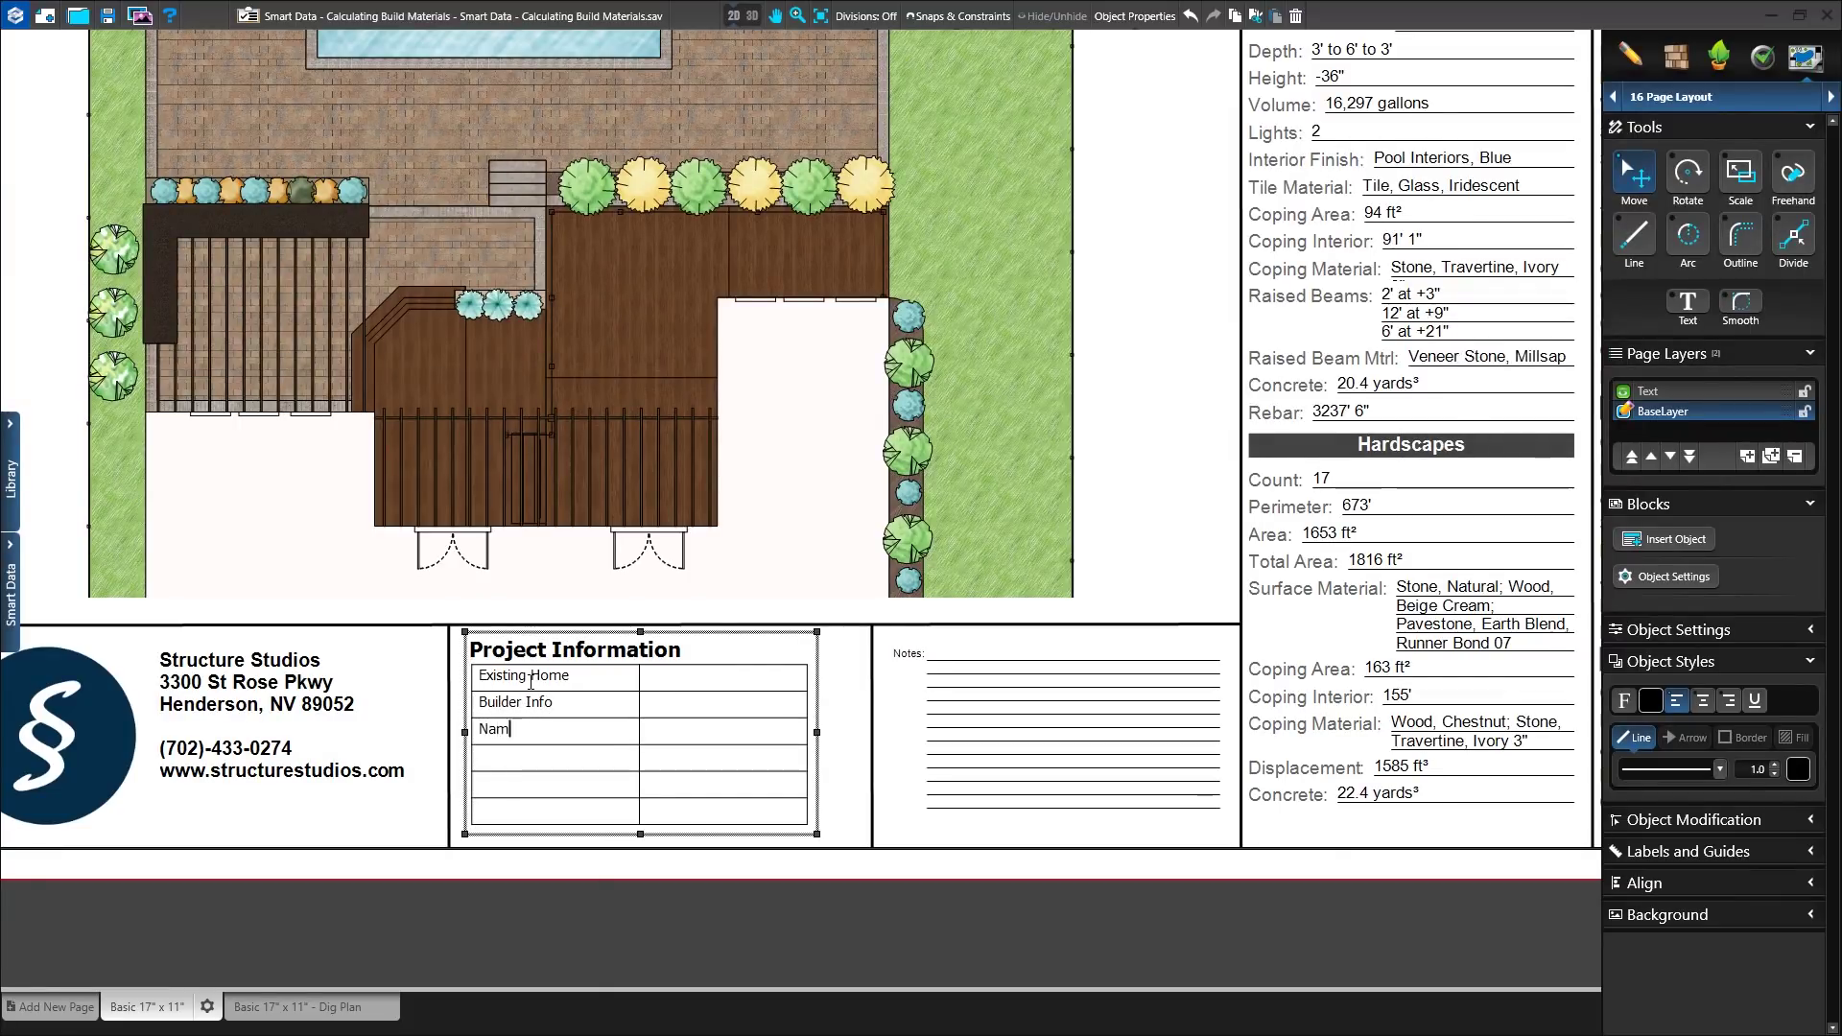
type("e")
key("Tab")
key("Tab")
type("Super")
key("Tab")
type("Phone")
key("Tab")
key("Tab")
type("Cell")
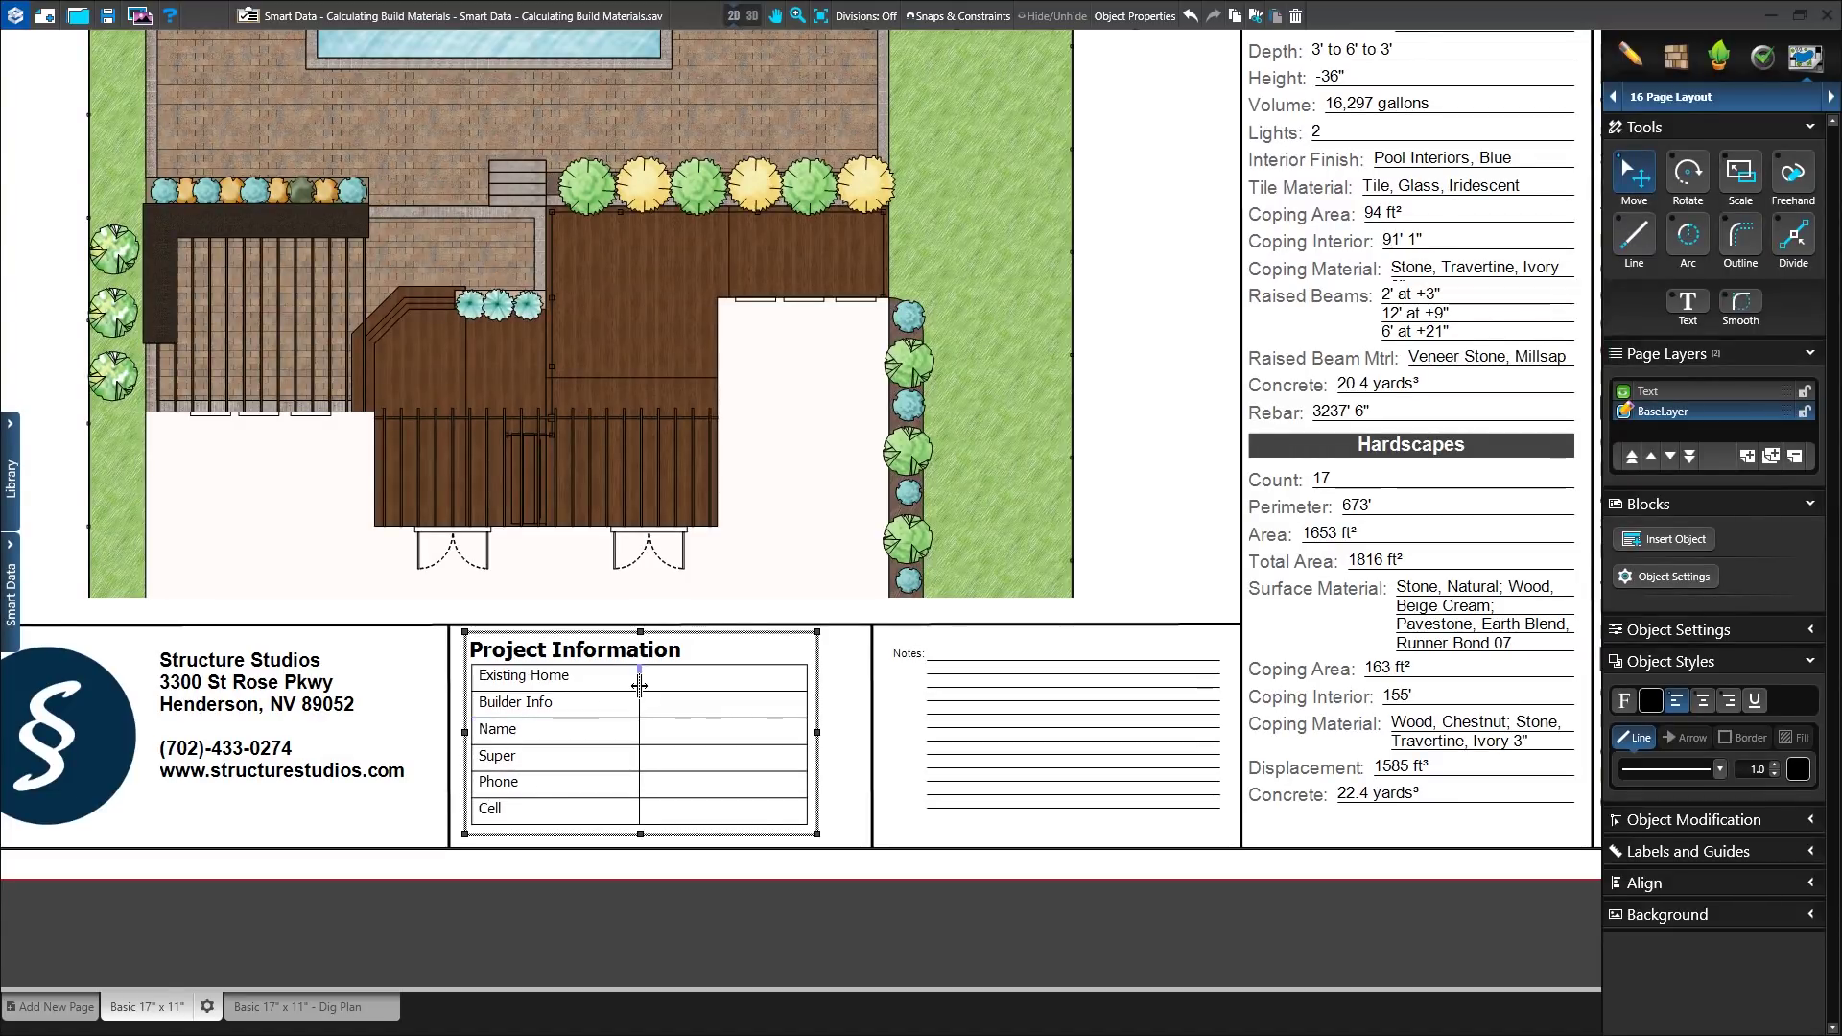
Step: Narrow the Project Information table's column and widen its text box
left_click_drag(639, 685, 583, 685)
left_click_drag(759, 732, 833, 731)
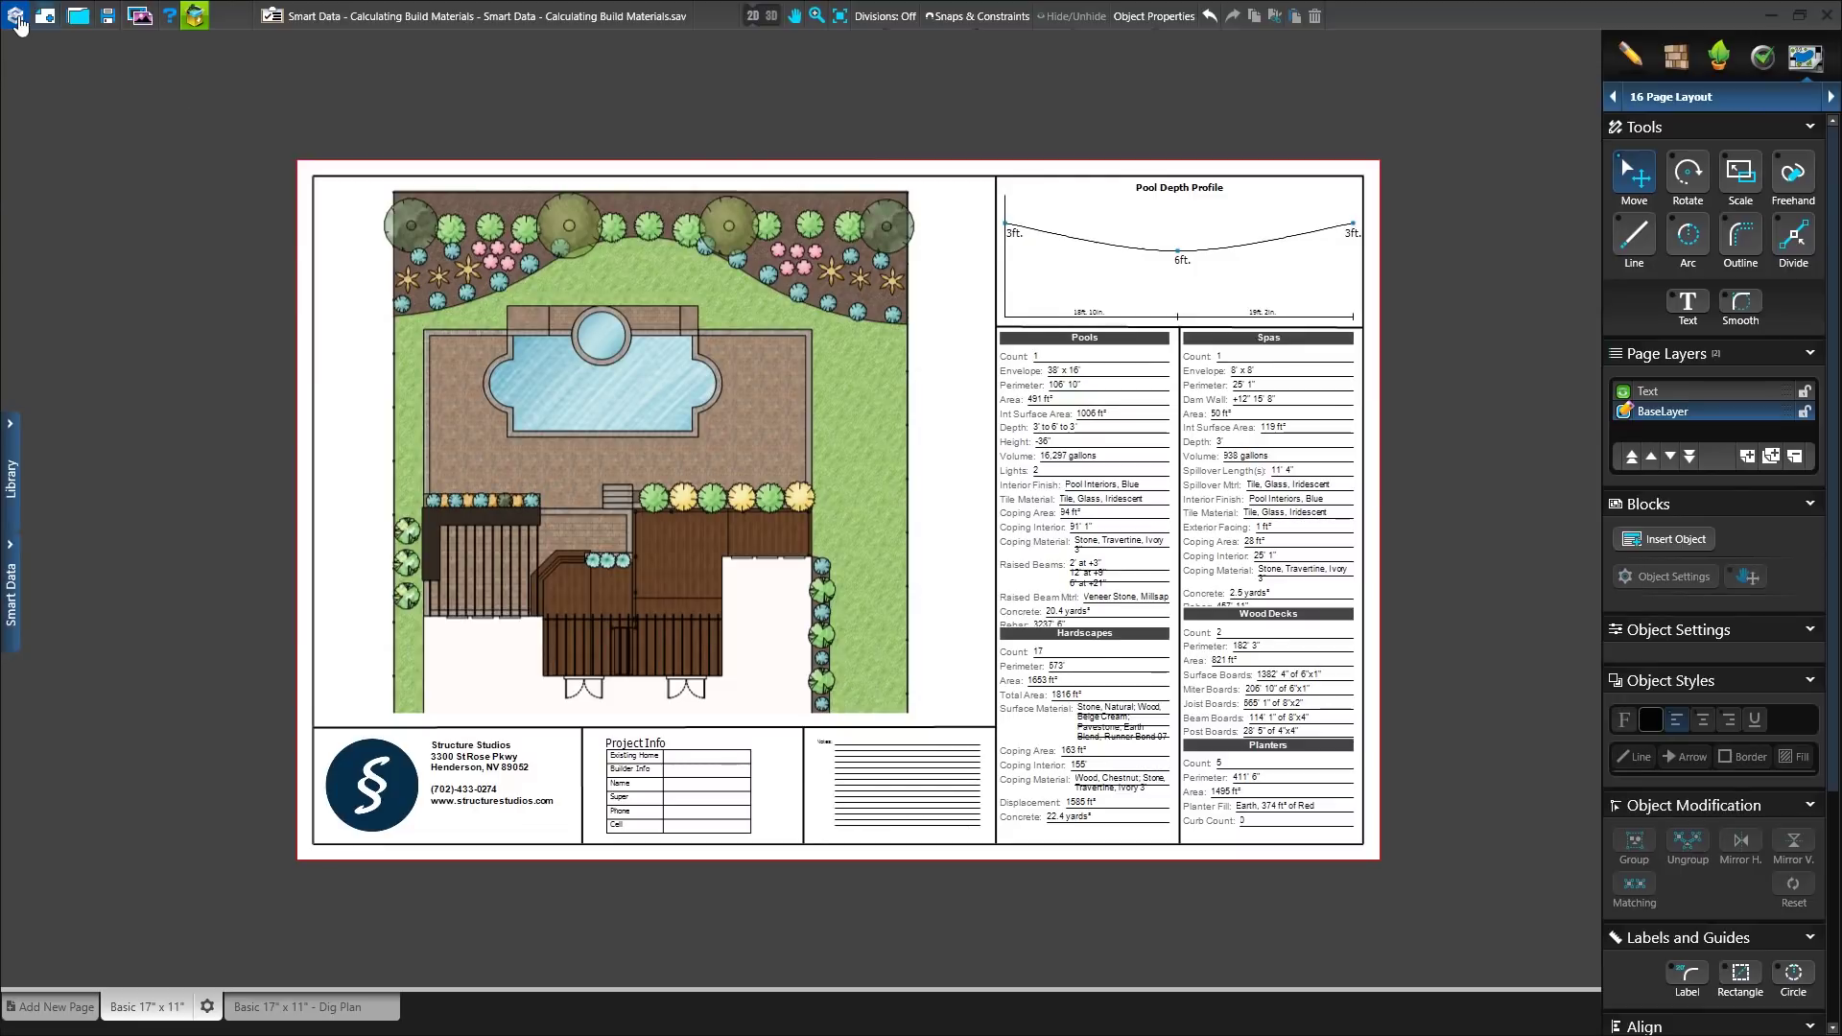
left_click(15, 17)
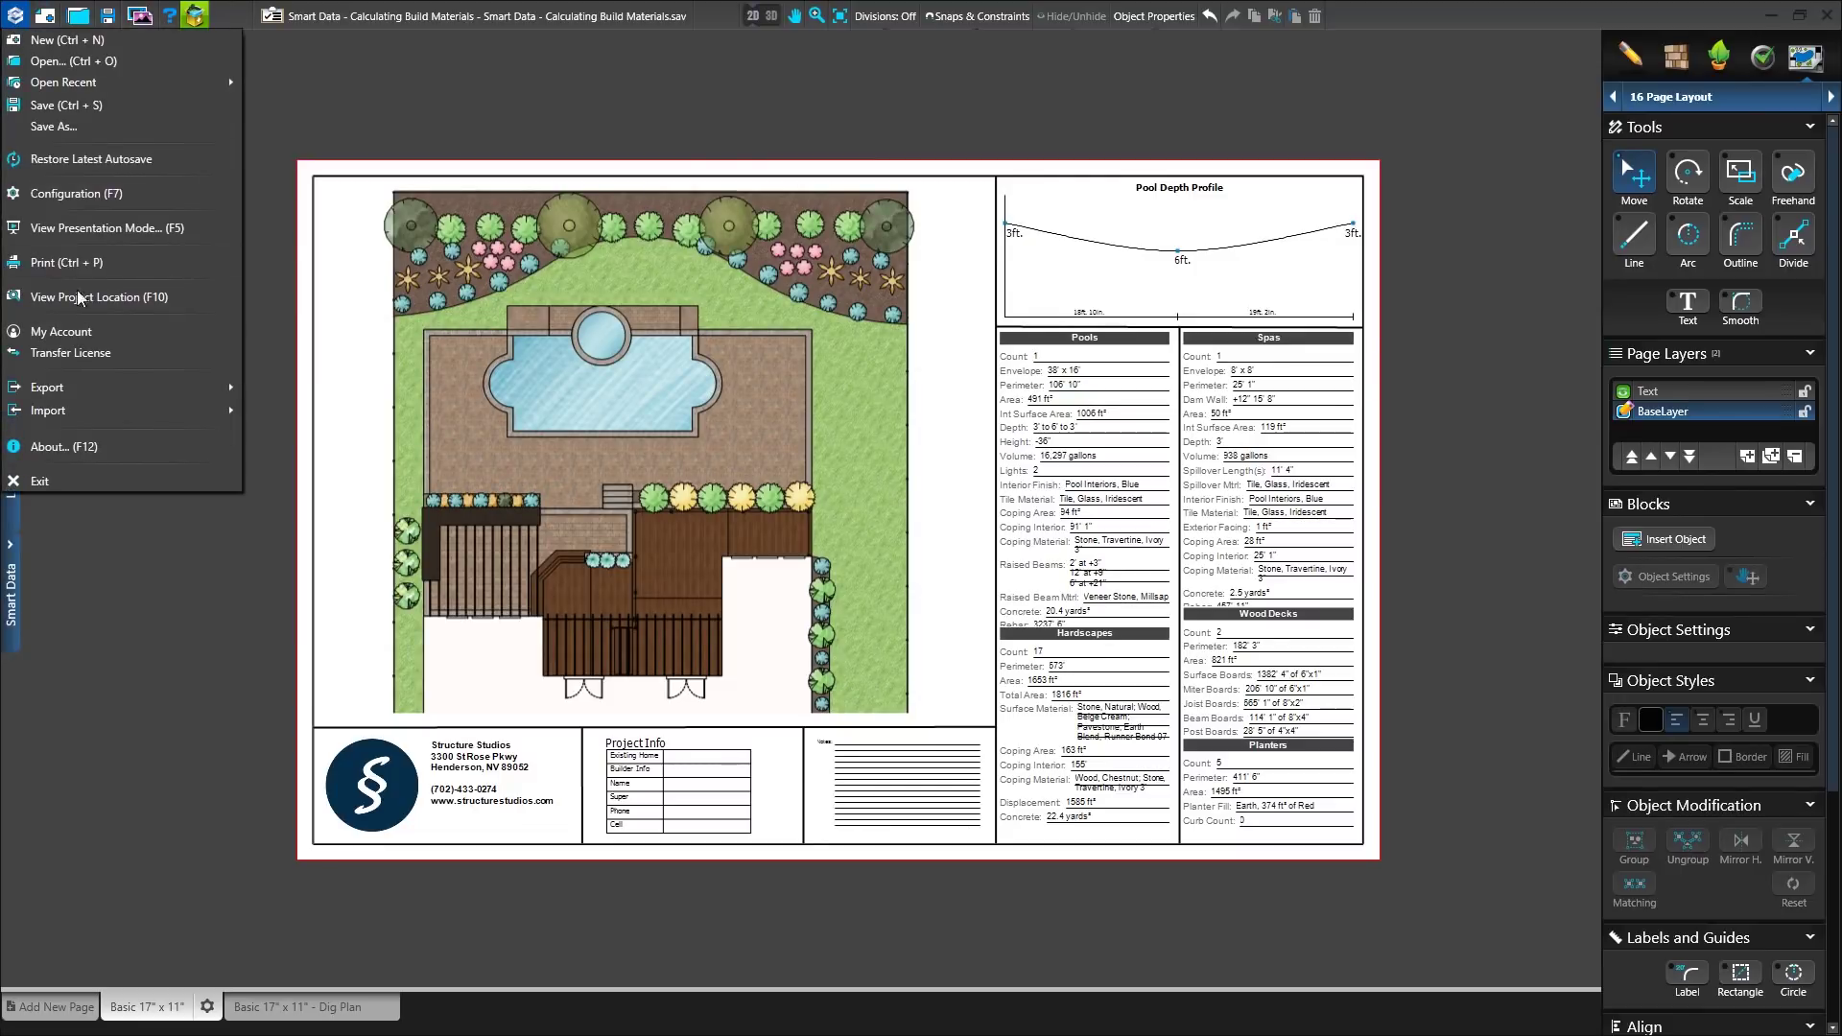
mouse_move(96, 383)
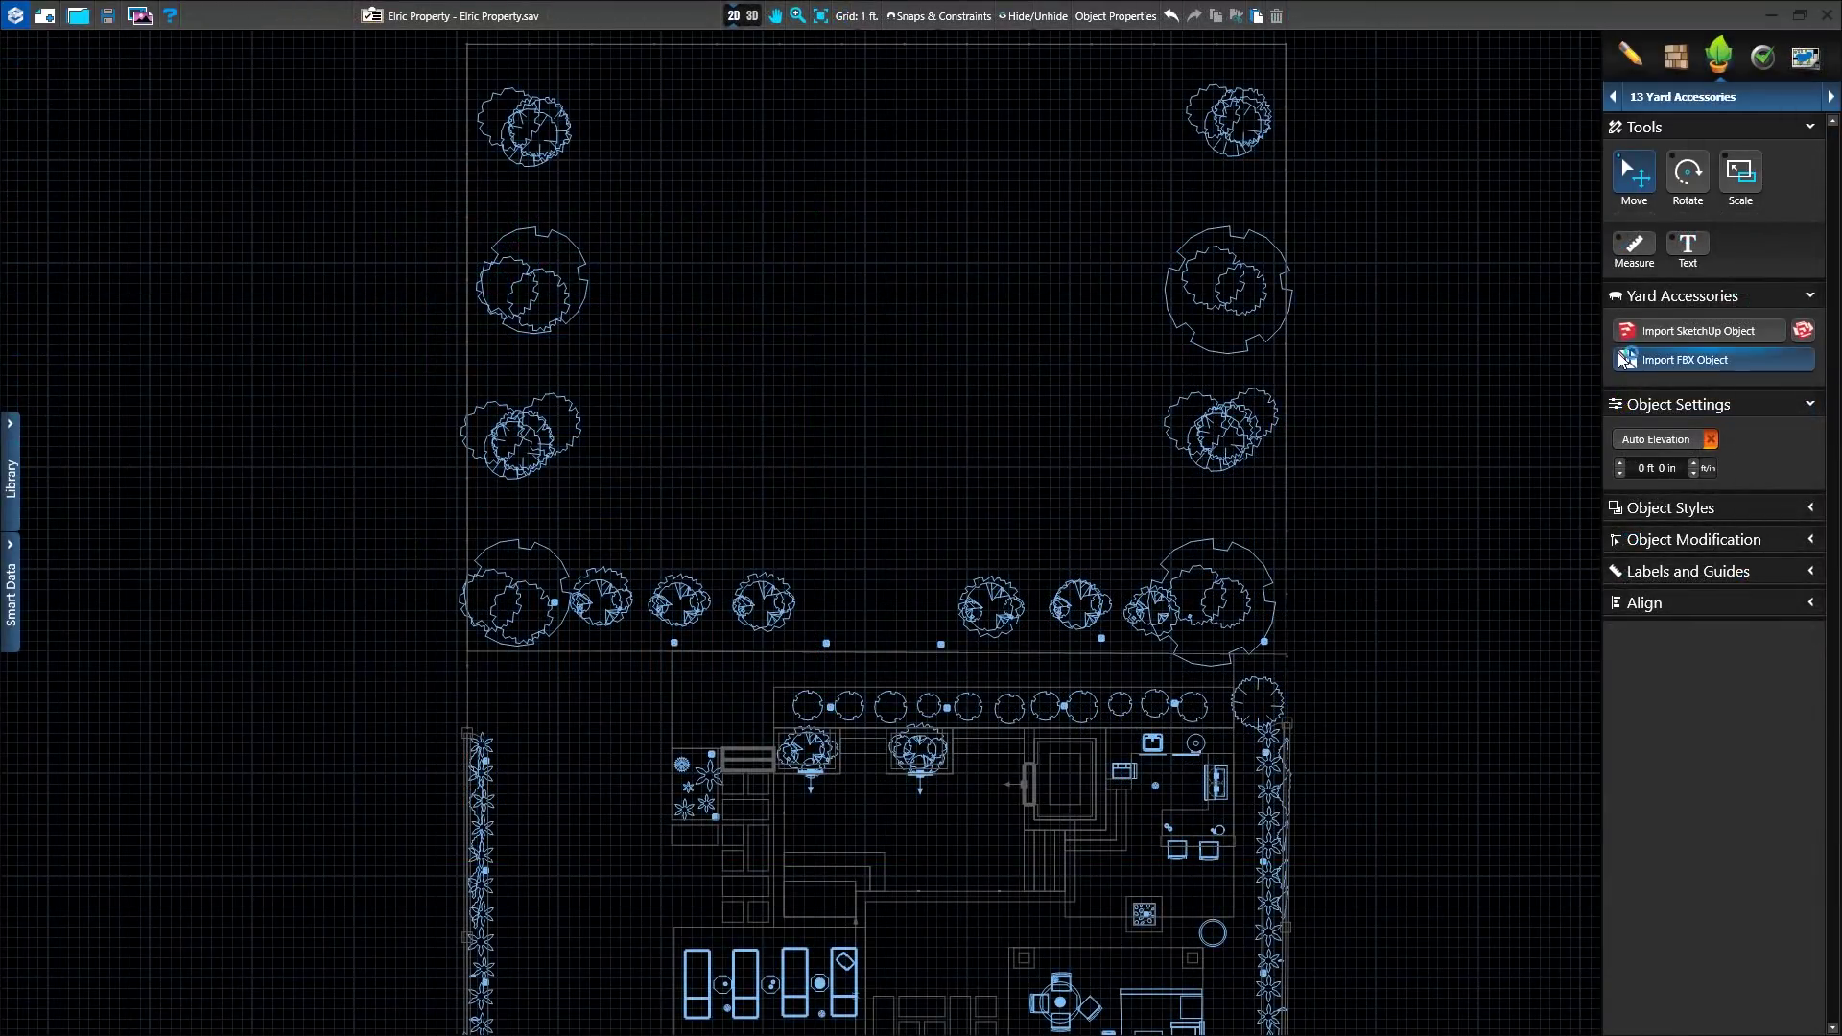
Step: Import Dojo.FBX and place the dojo at the top of the yard
left_click(1621, 360)
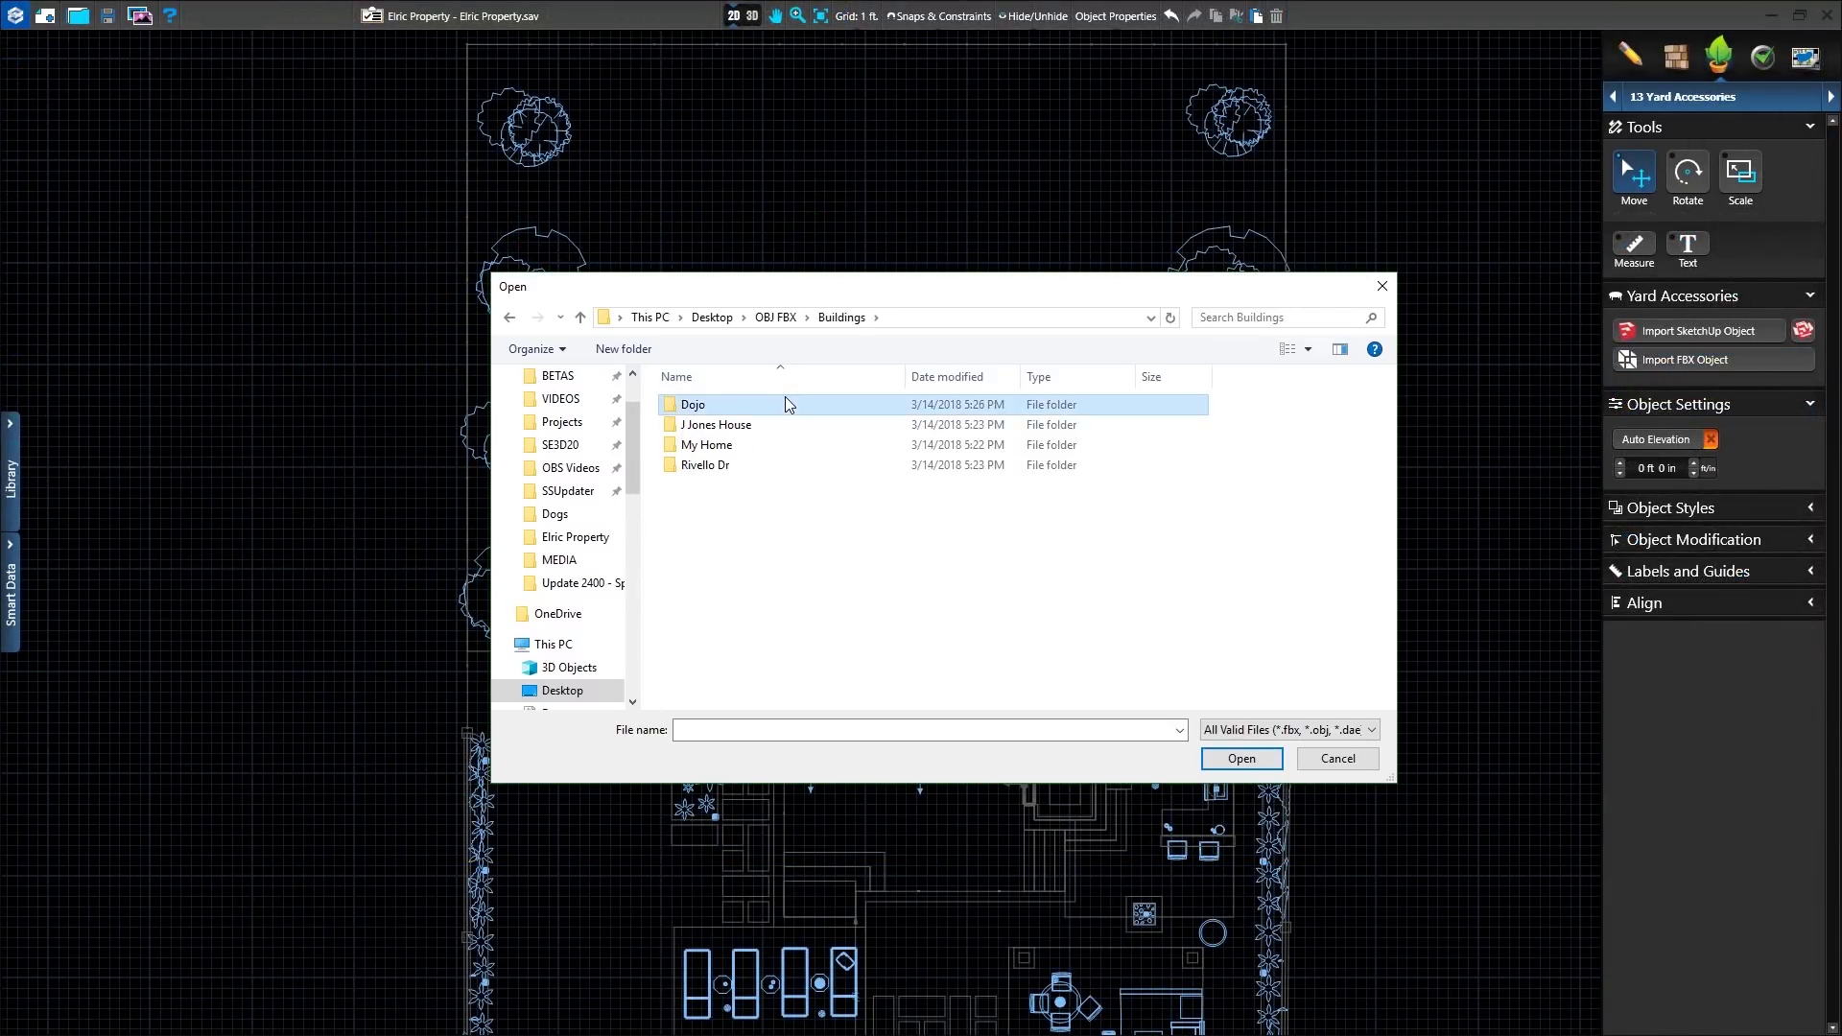
double_click(785, 397)
left_click(703, 425)
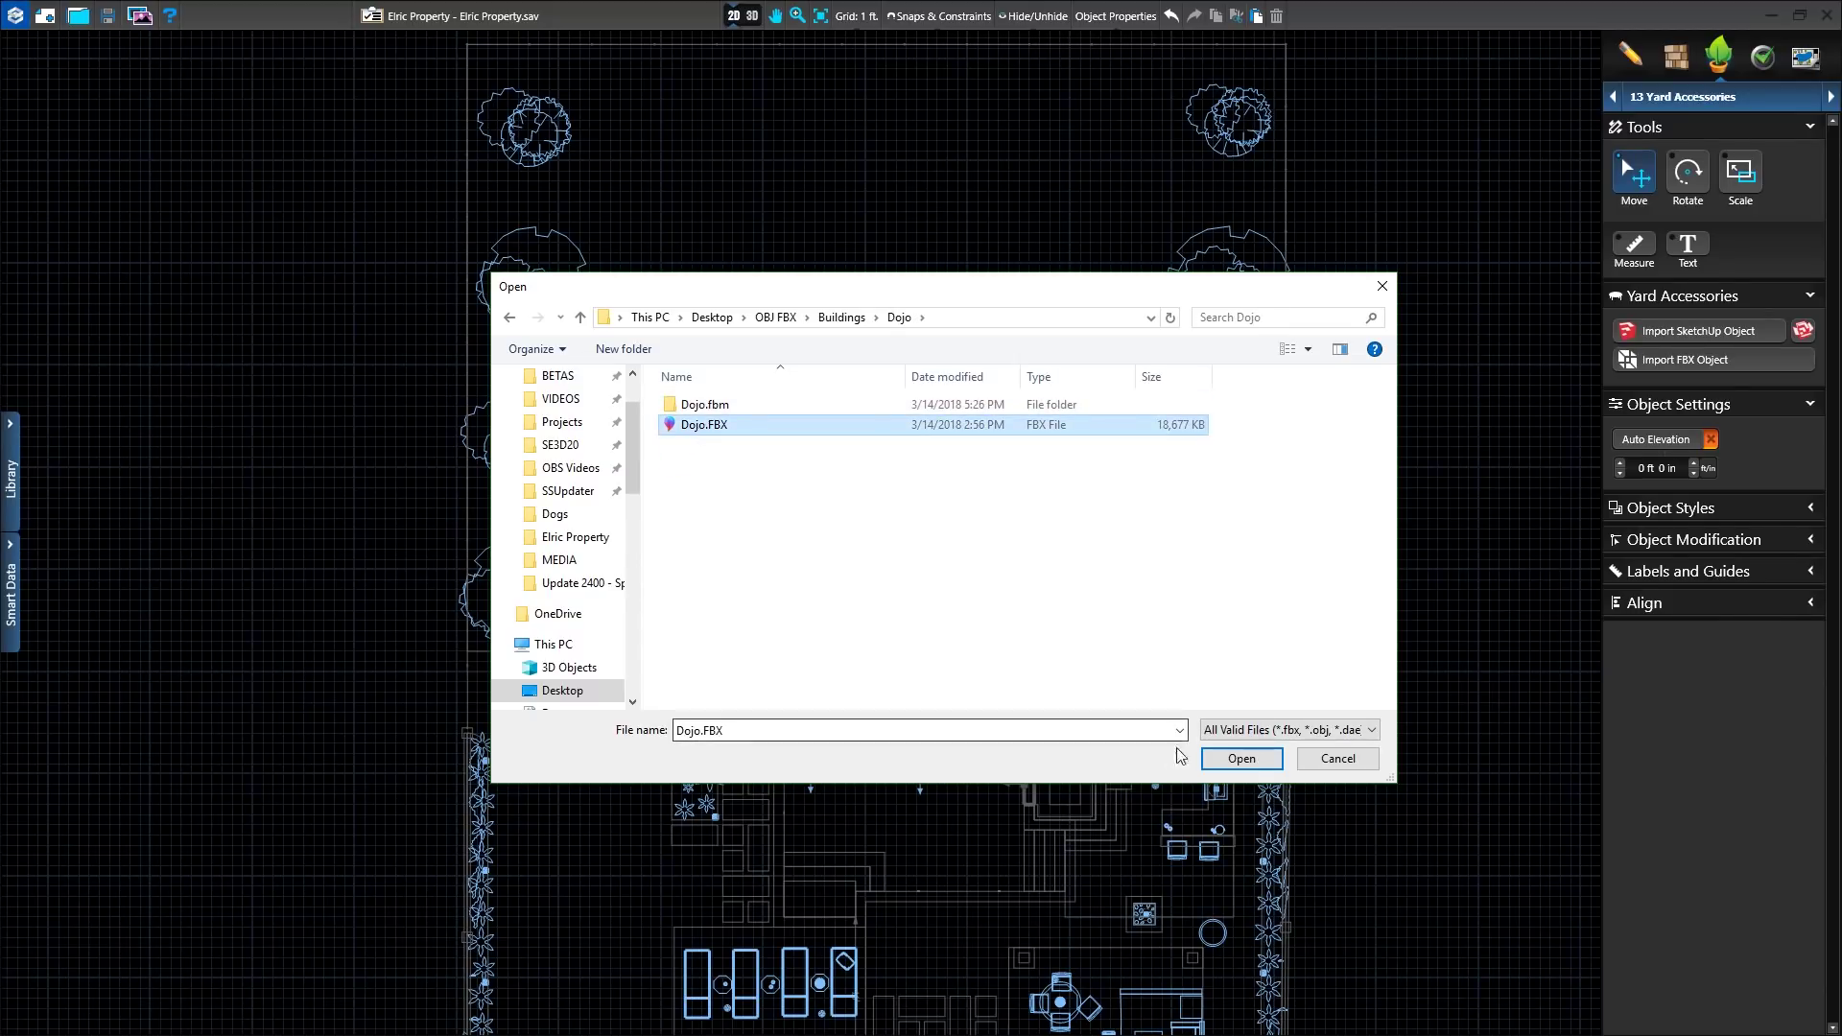
left_click(1241, 758)
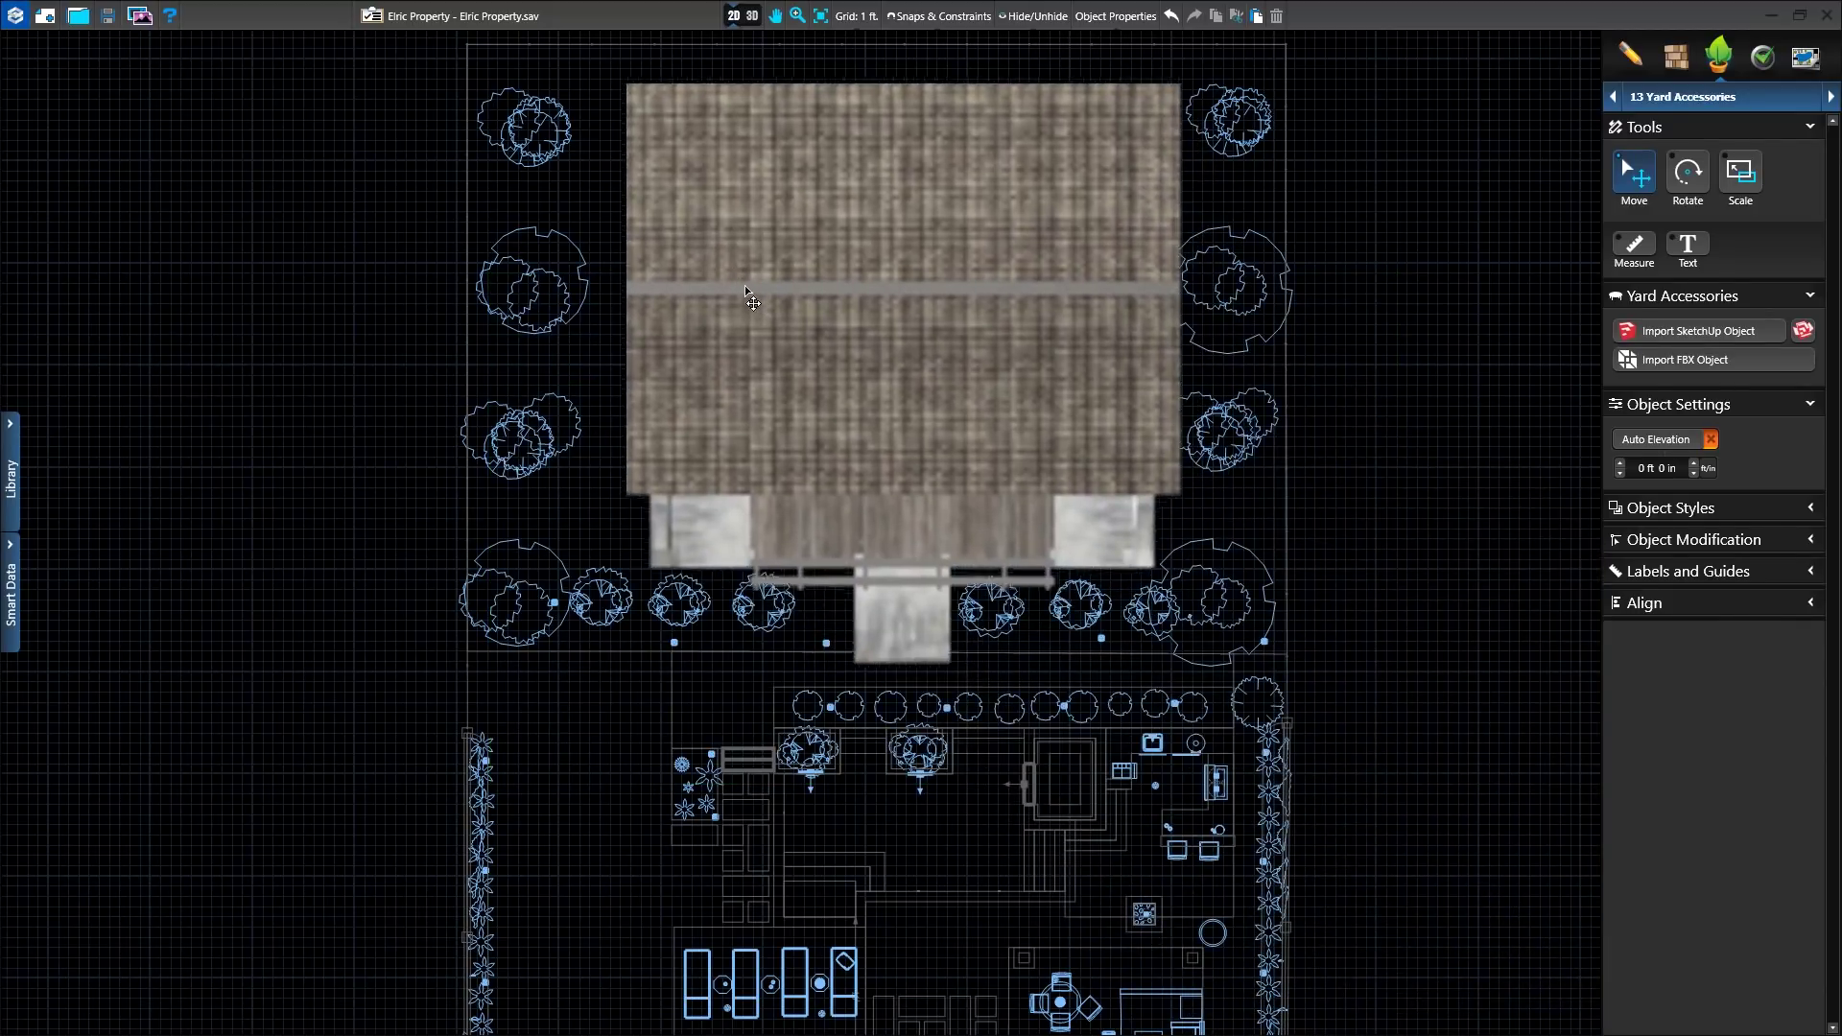
left_click(731, 280)
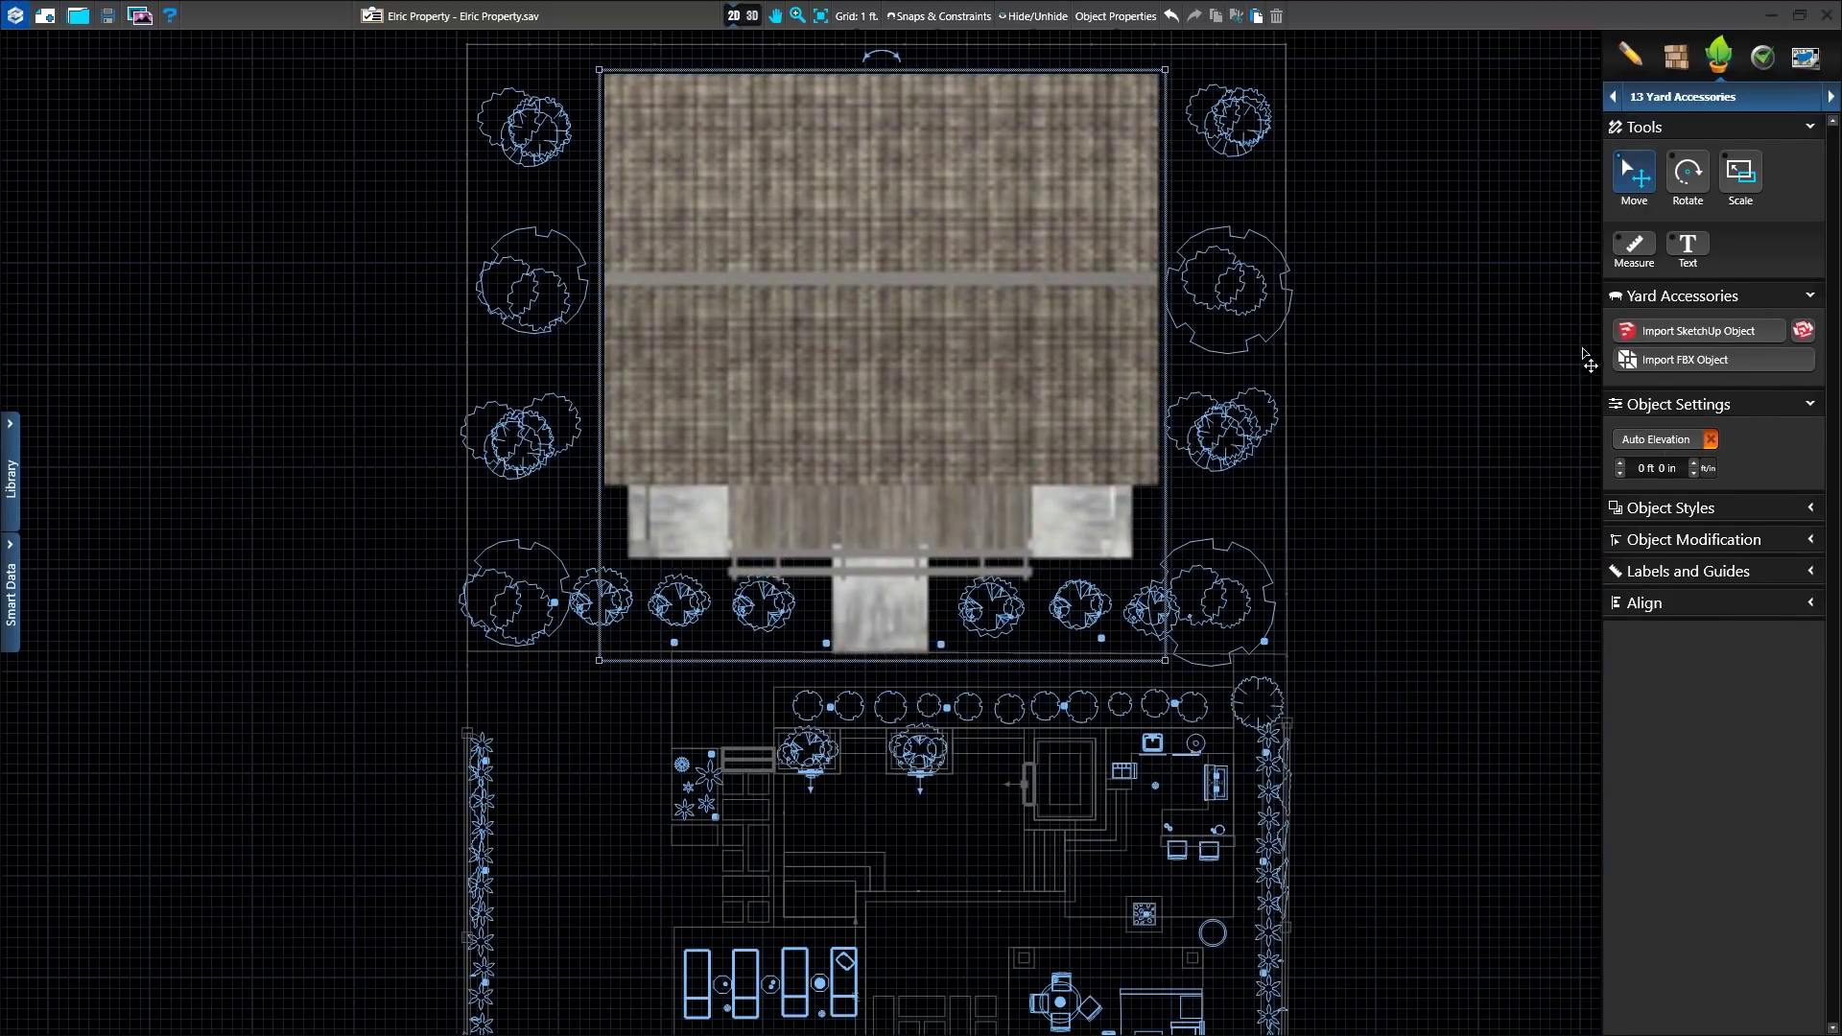
Step: Import the German Shepherd FBX model and set the dog on the walkway below the dojo
left_click(1628, 362)
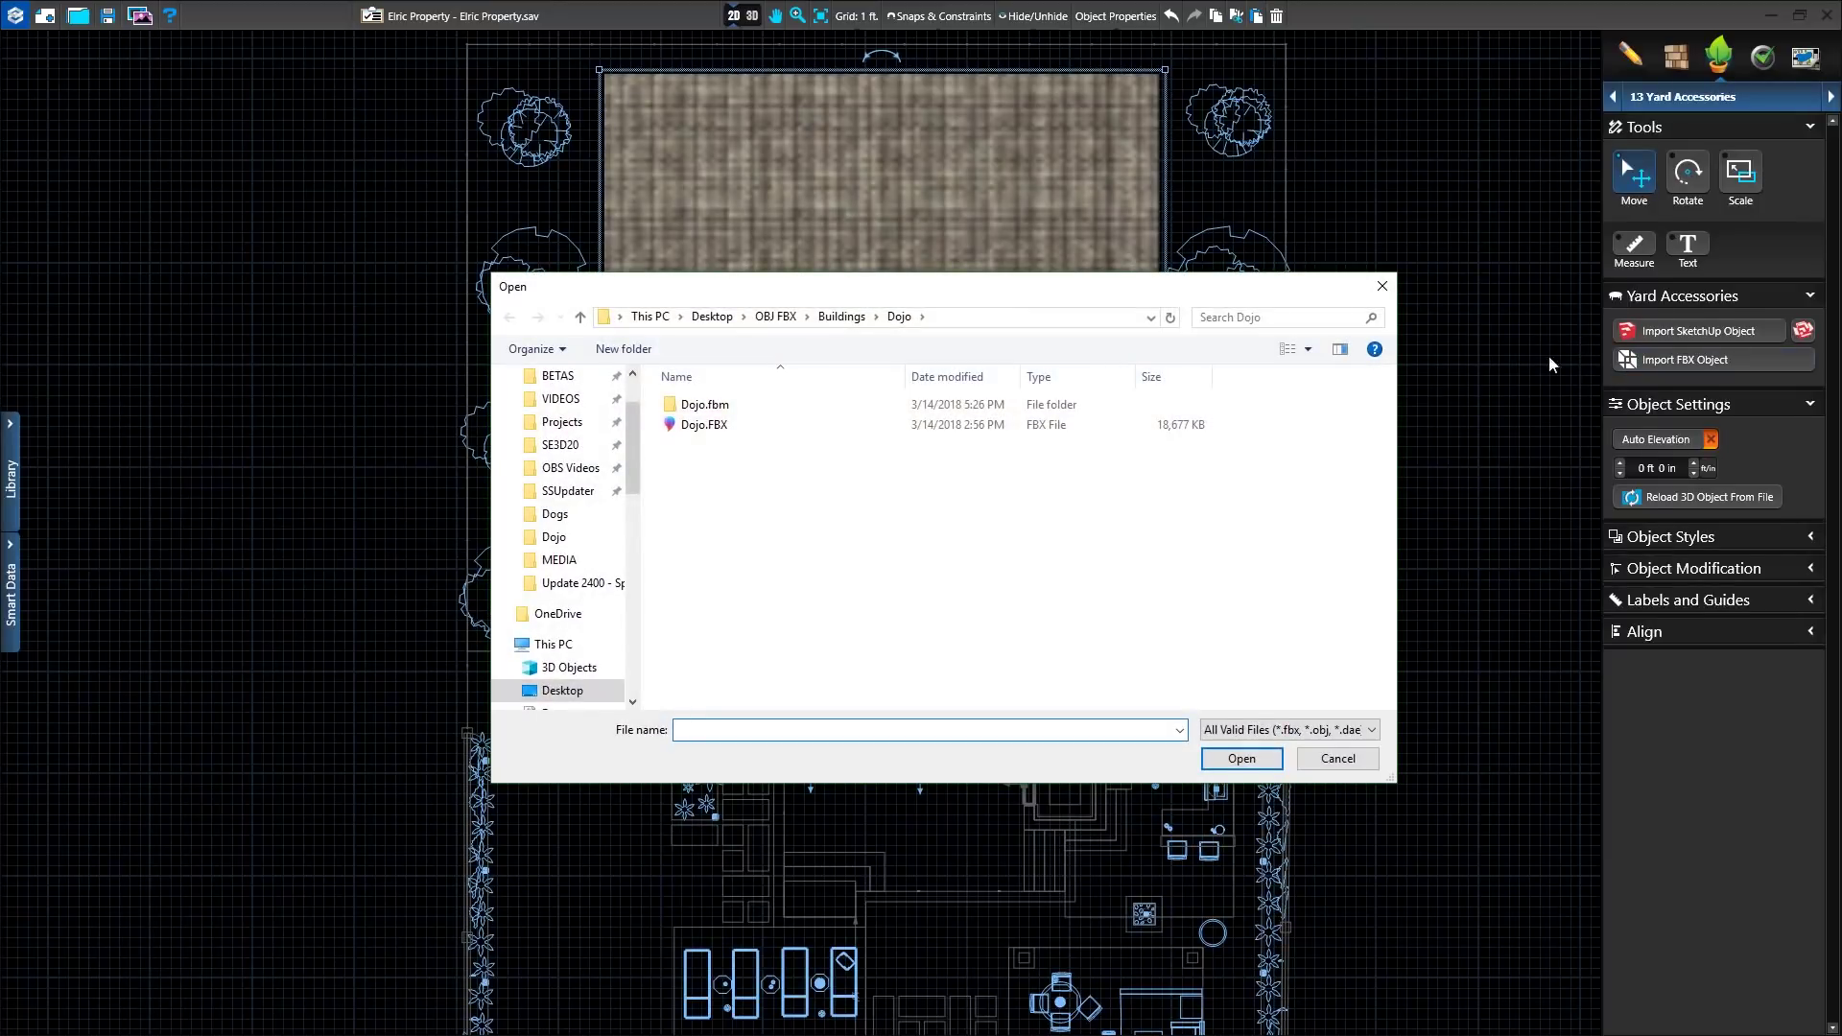
left_click(775, 316)
double_click(704, 422)
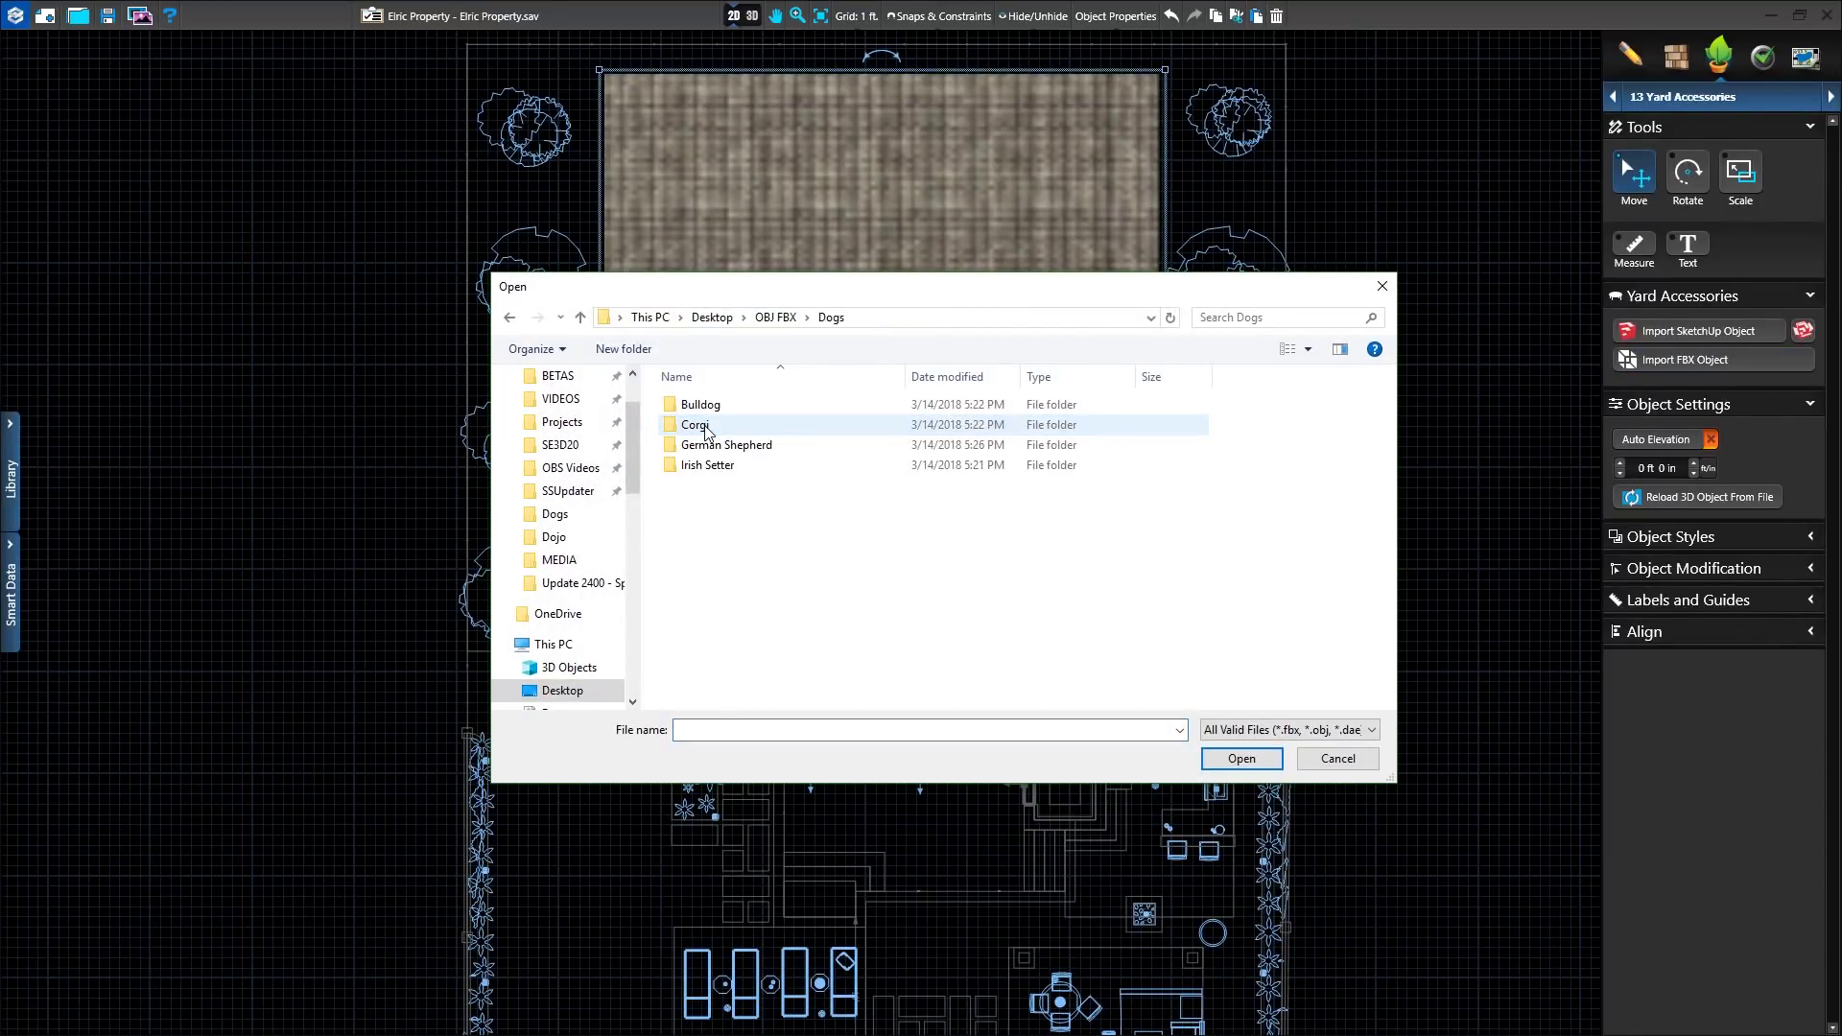
double_click(707, 444)
double_click(707, 427)
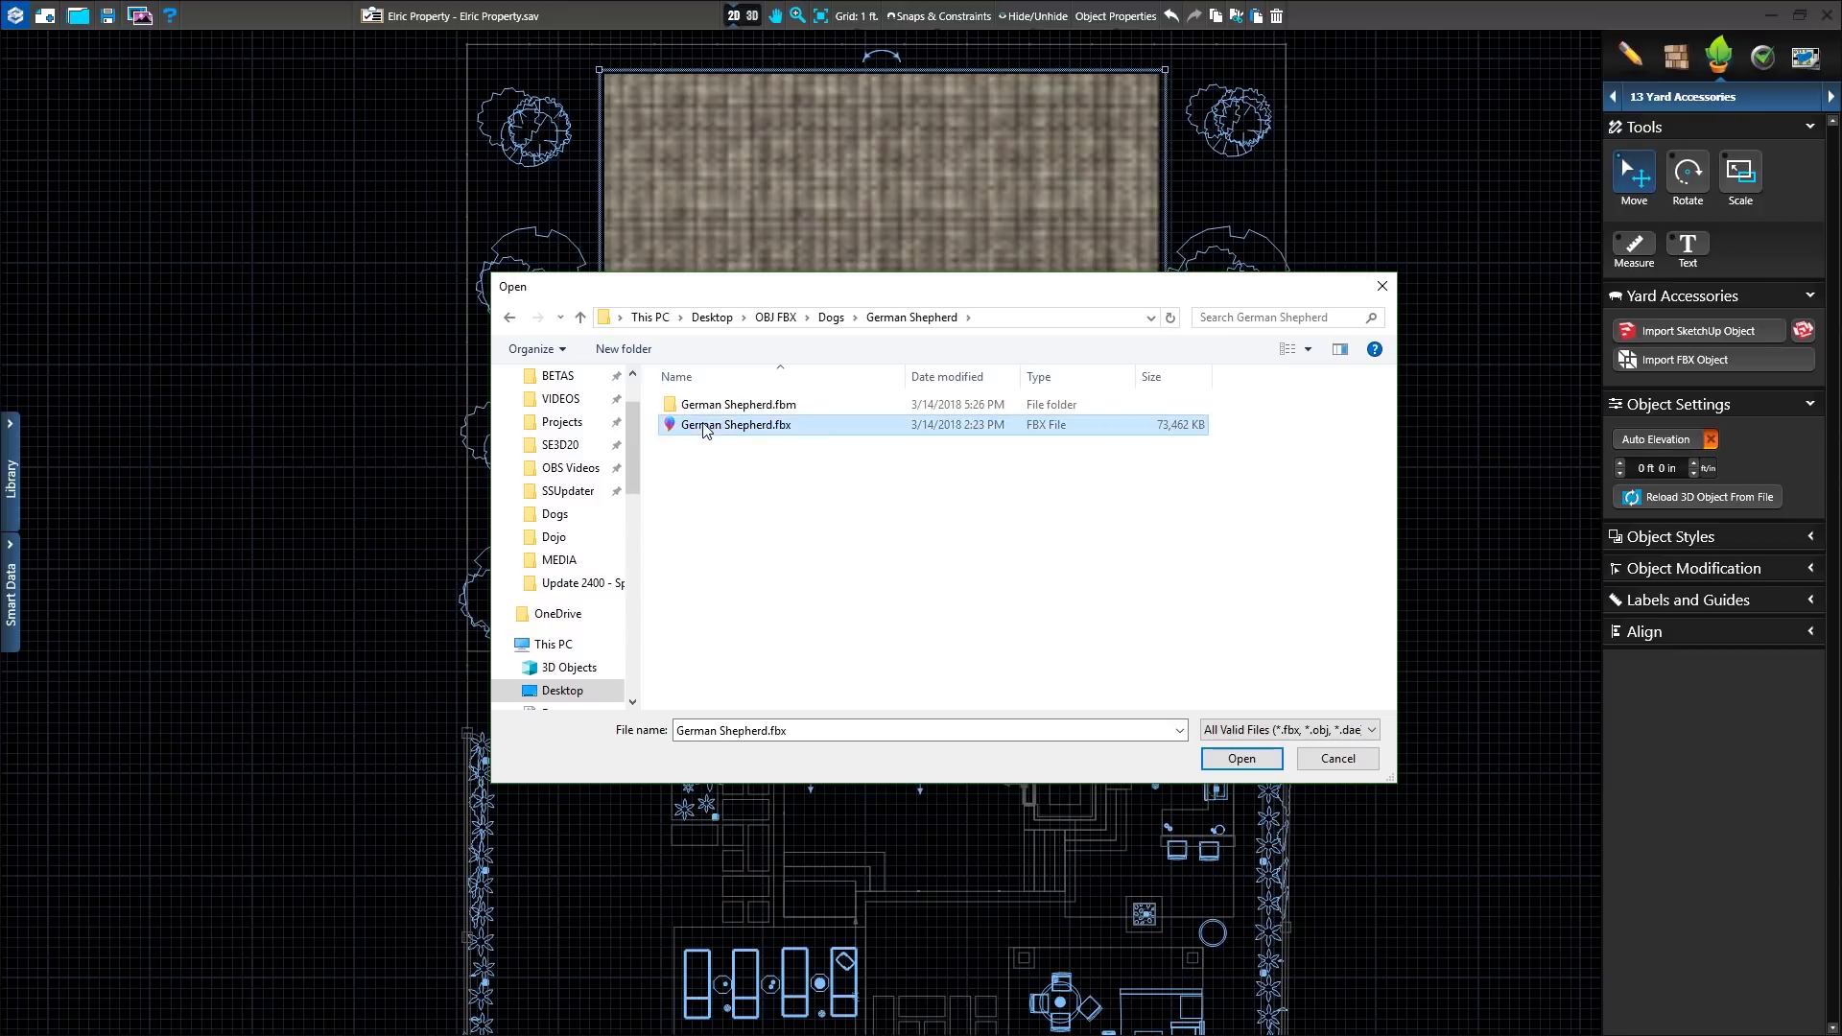
left_click_drag(708, 434, 887, 628)
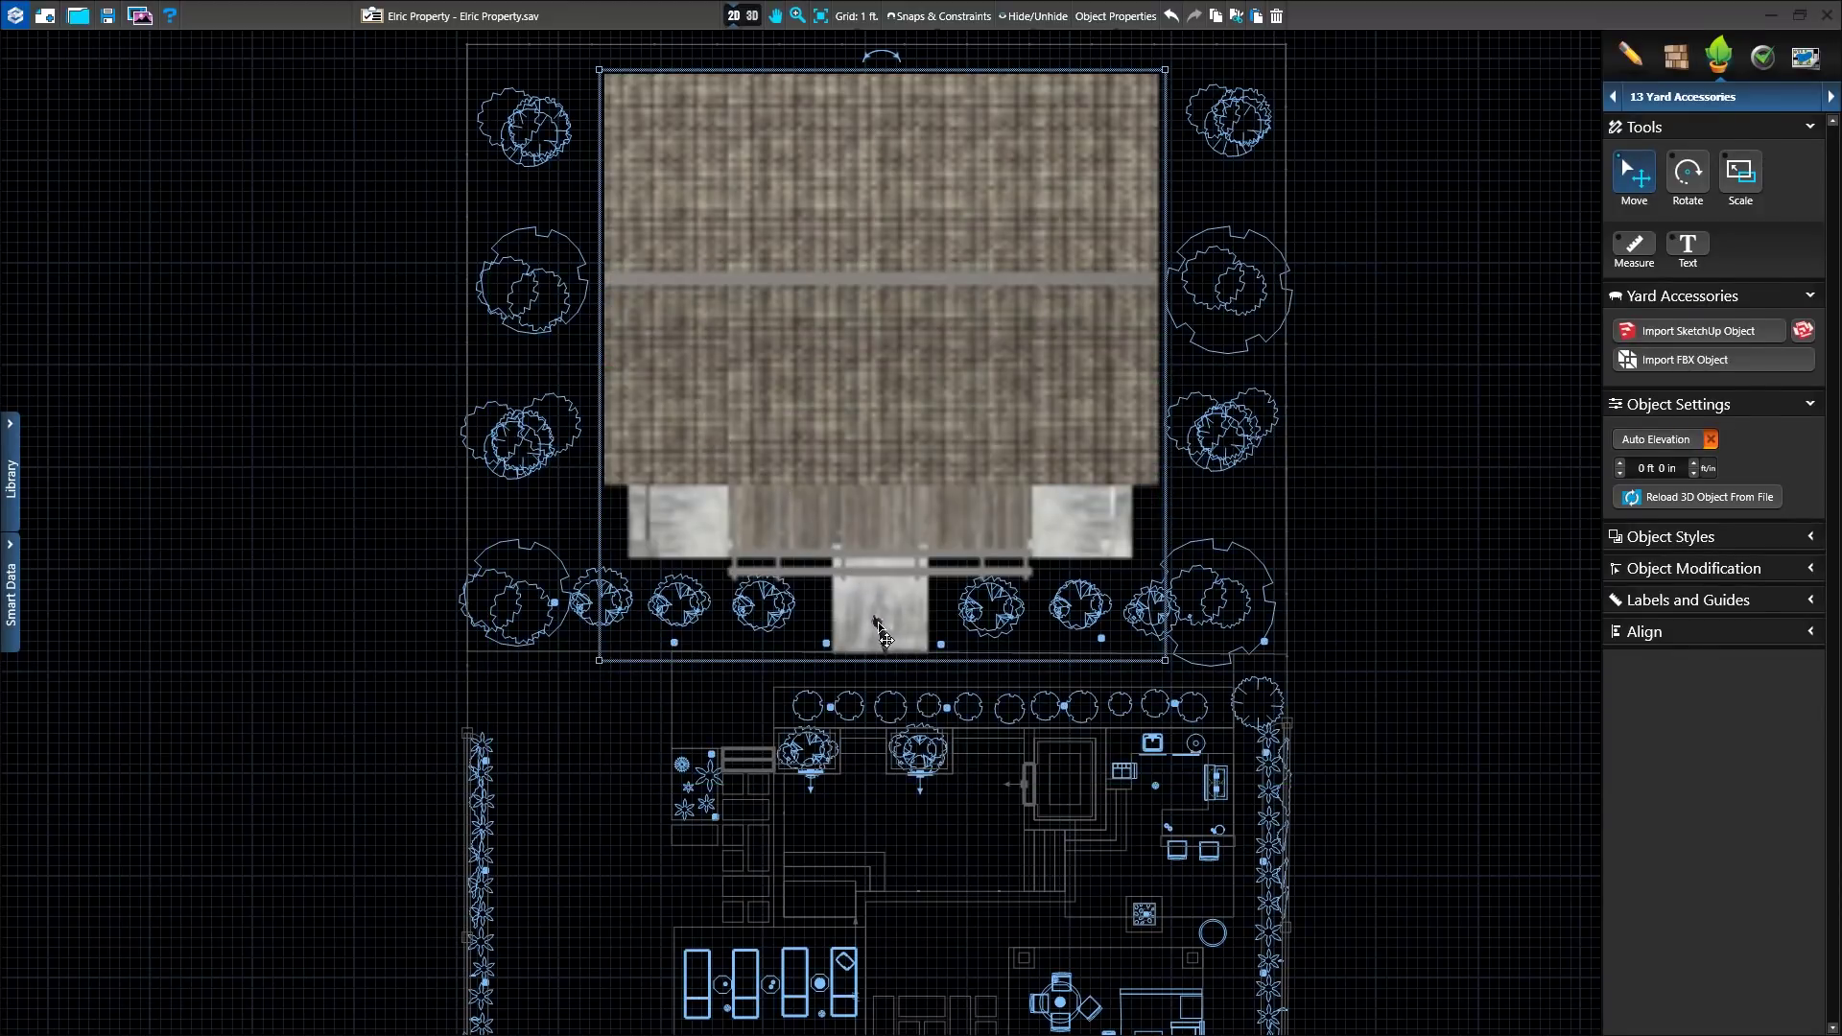
left_click(883, 633)
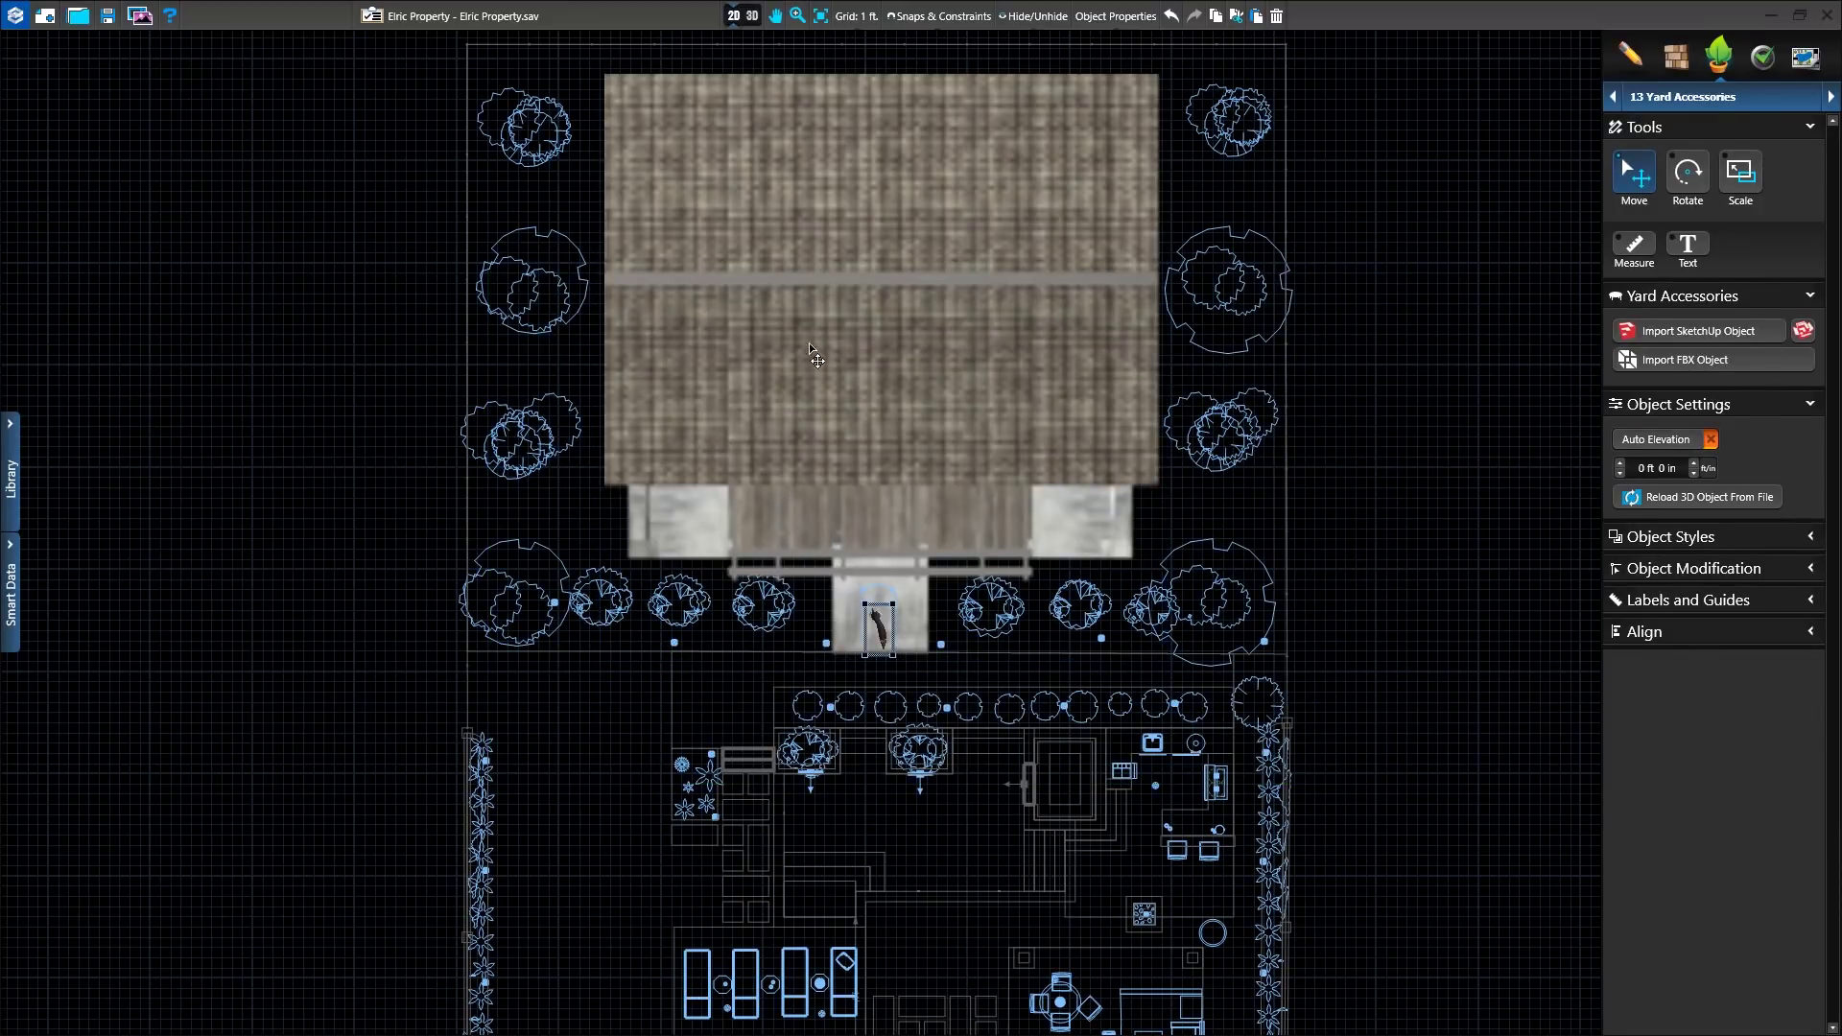
Step: In 3D, give the dojo roof Ceramic Interlocking, Orange tiles
left_click(742, 16)
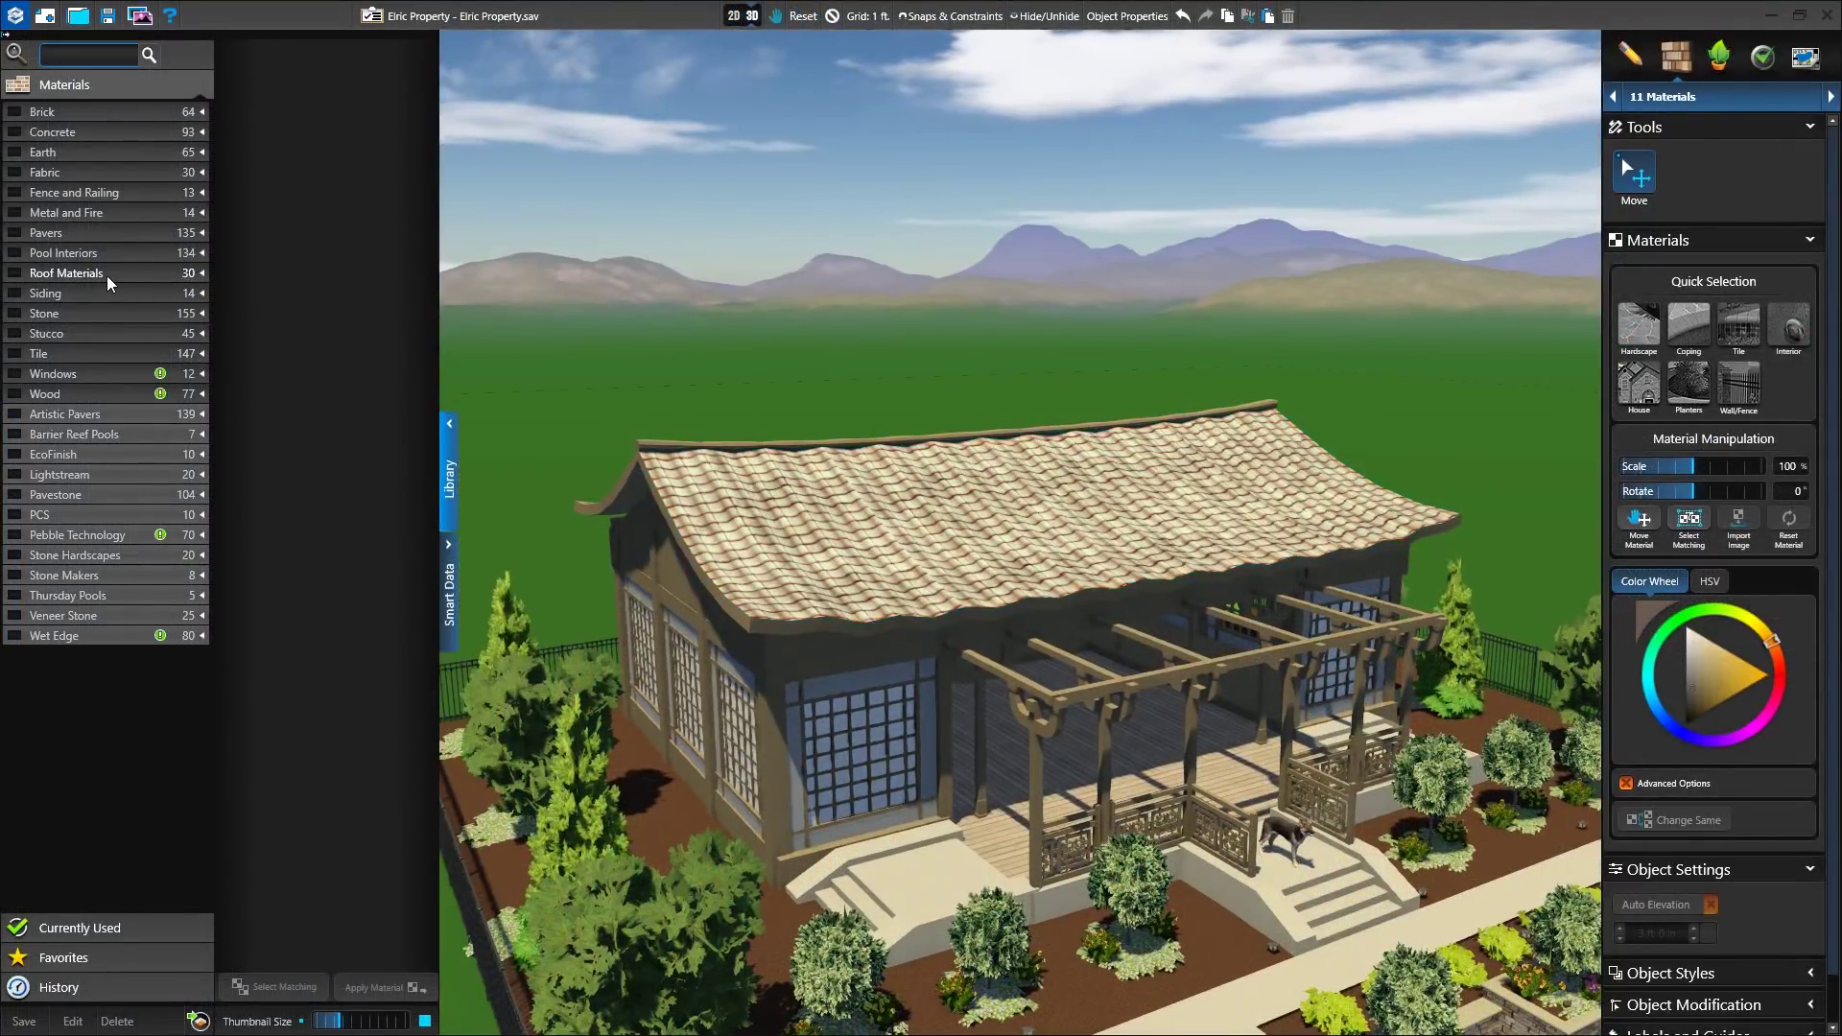
left_click(106, 275)
left_click(88, 295)
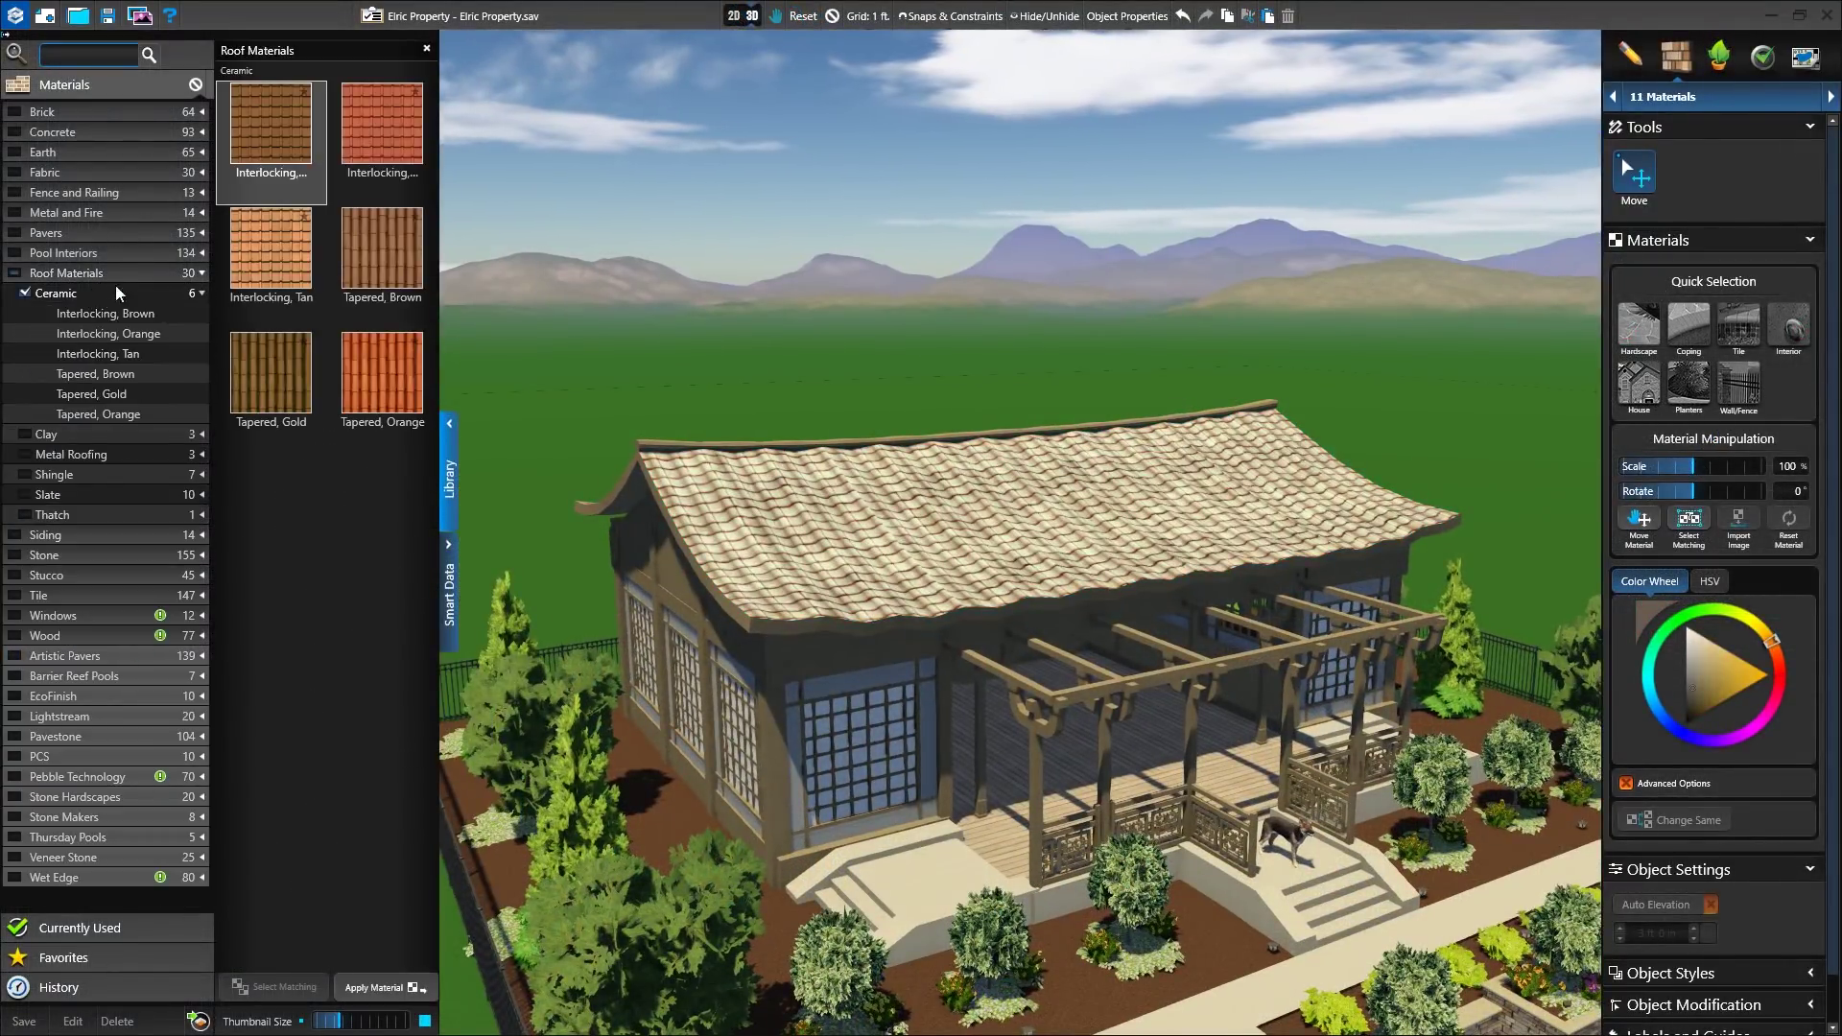
left_click(392, 129)
left_click(261, 250)
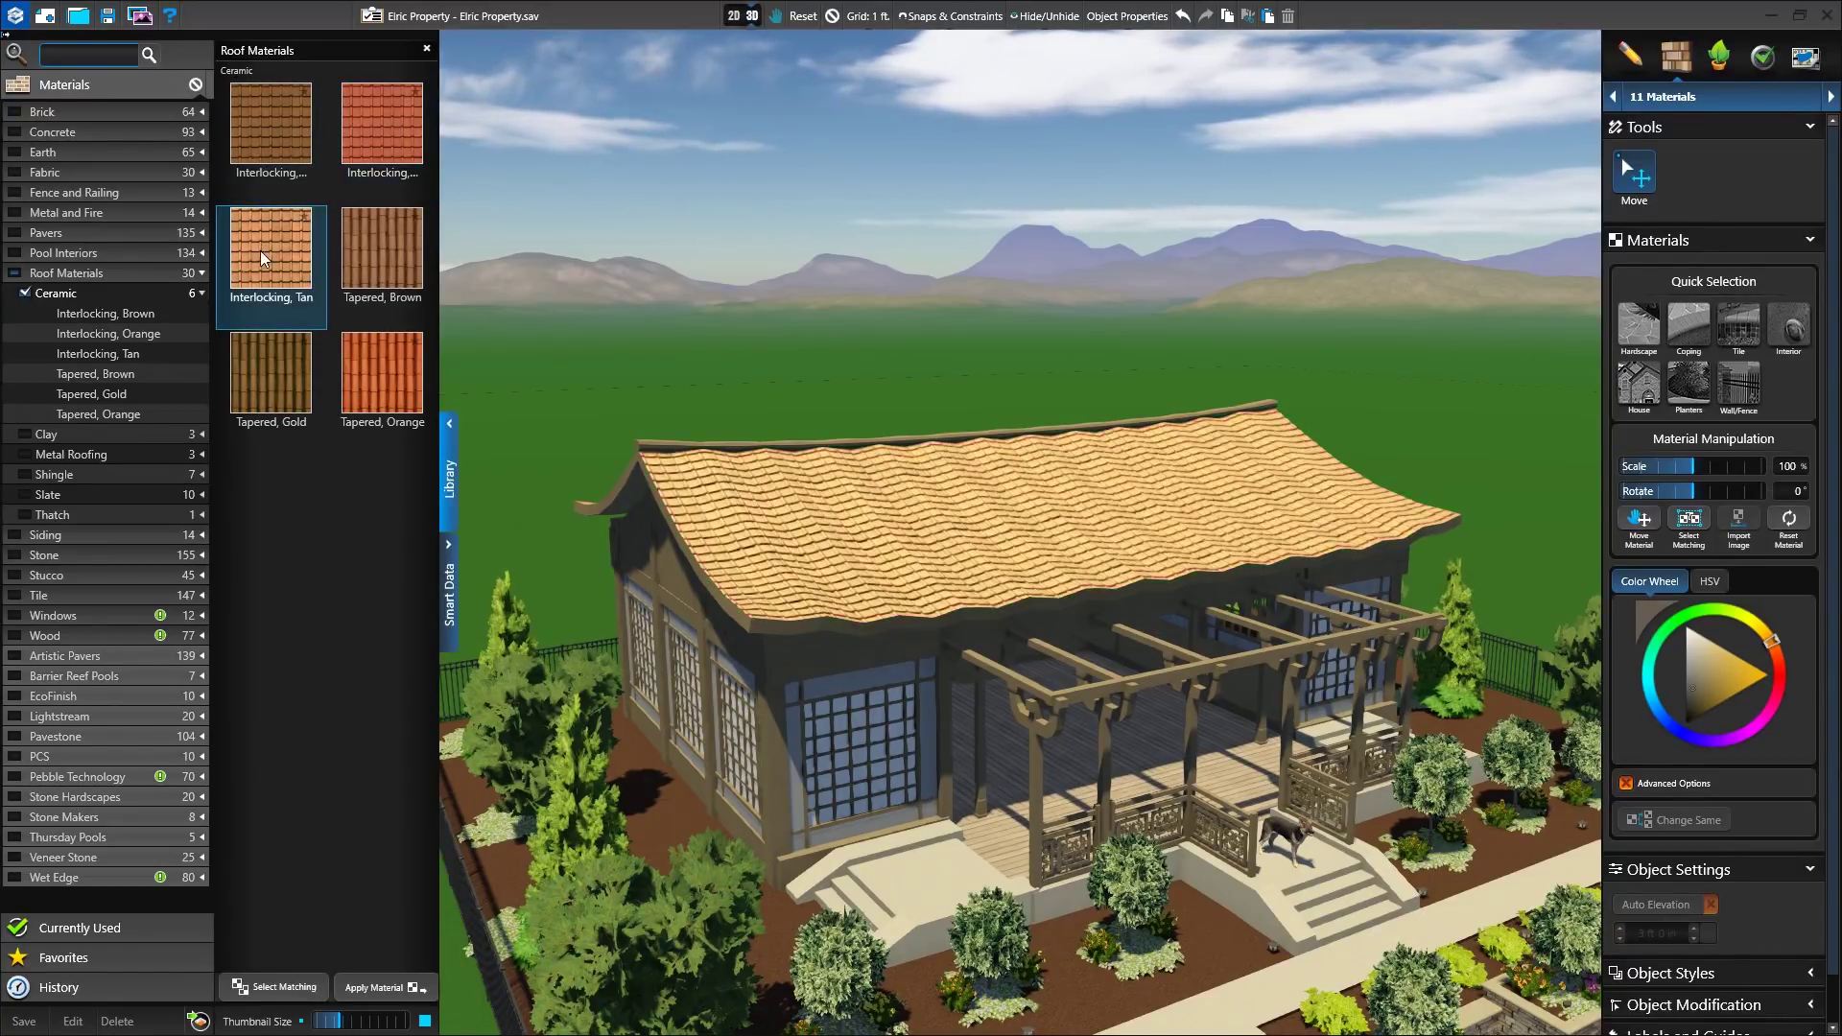
left_click(372, 123)
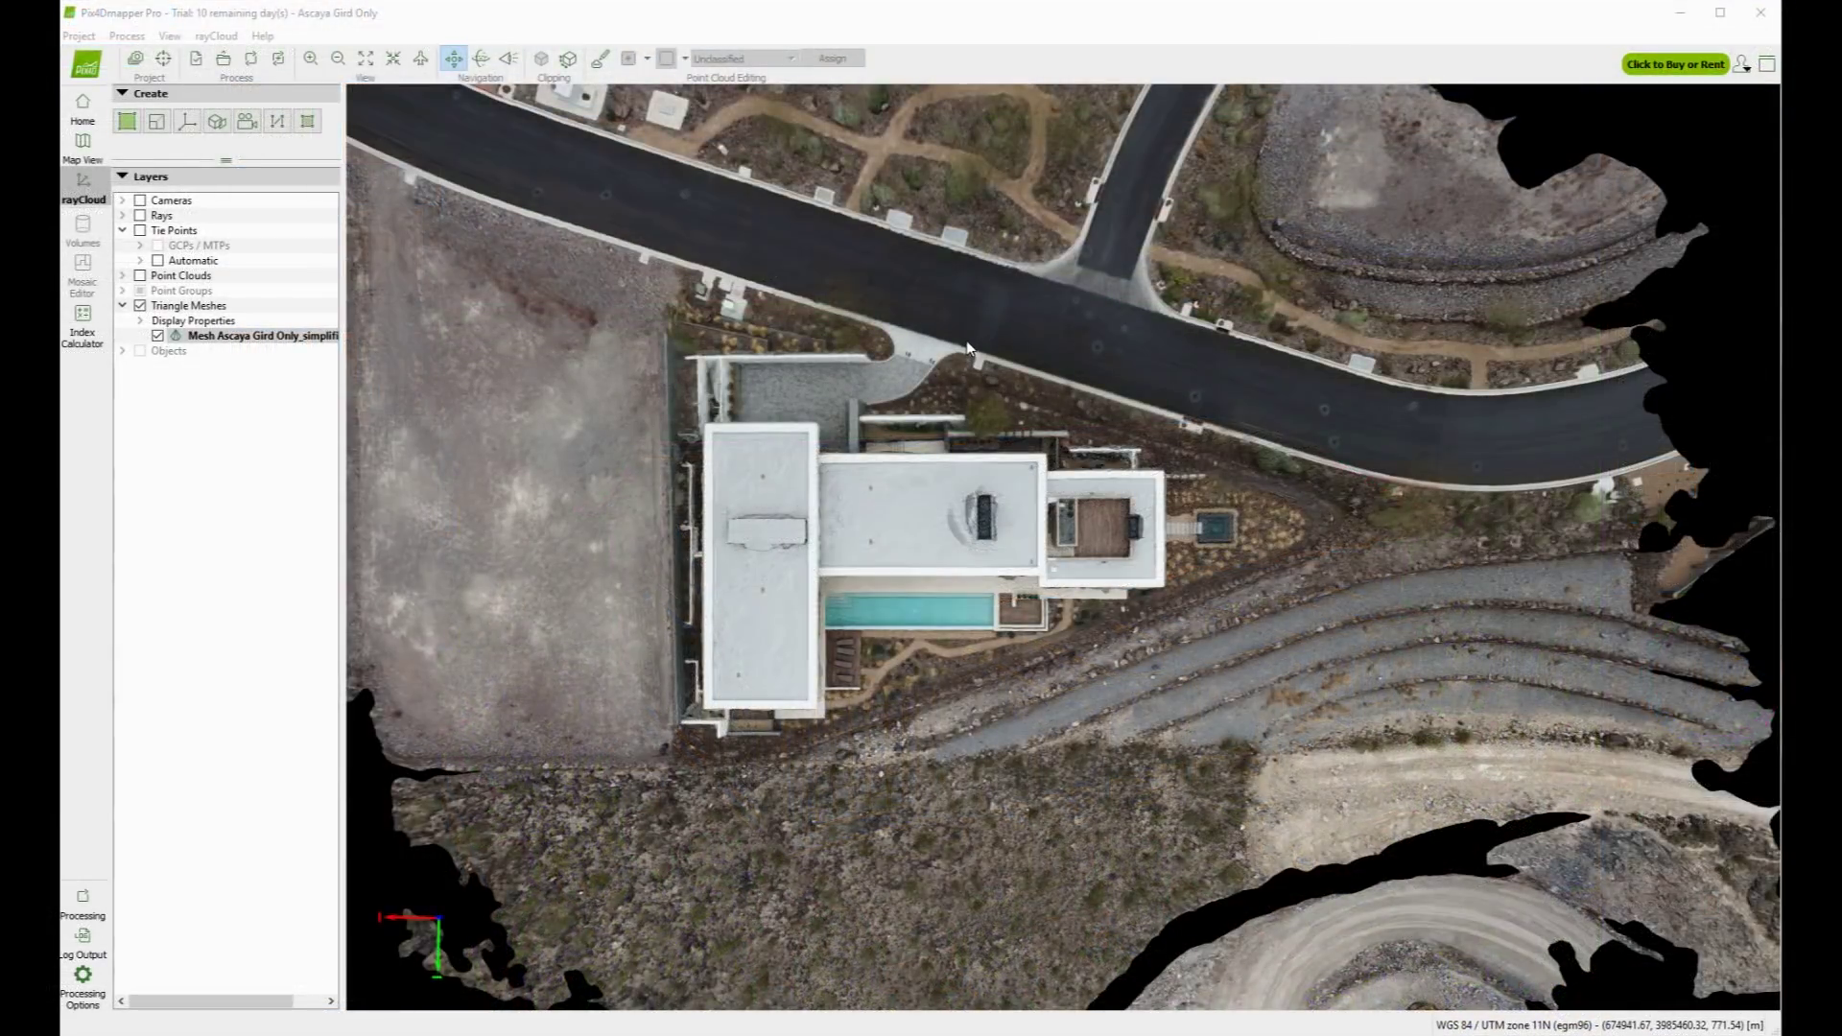
left_click_drag(965, 341, 952, 914)
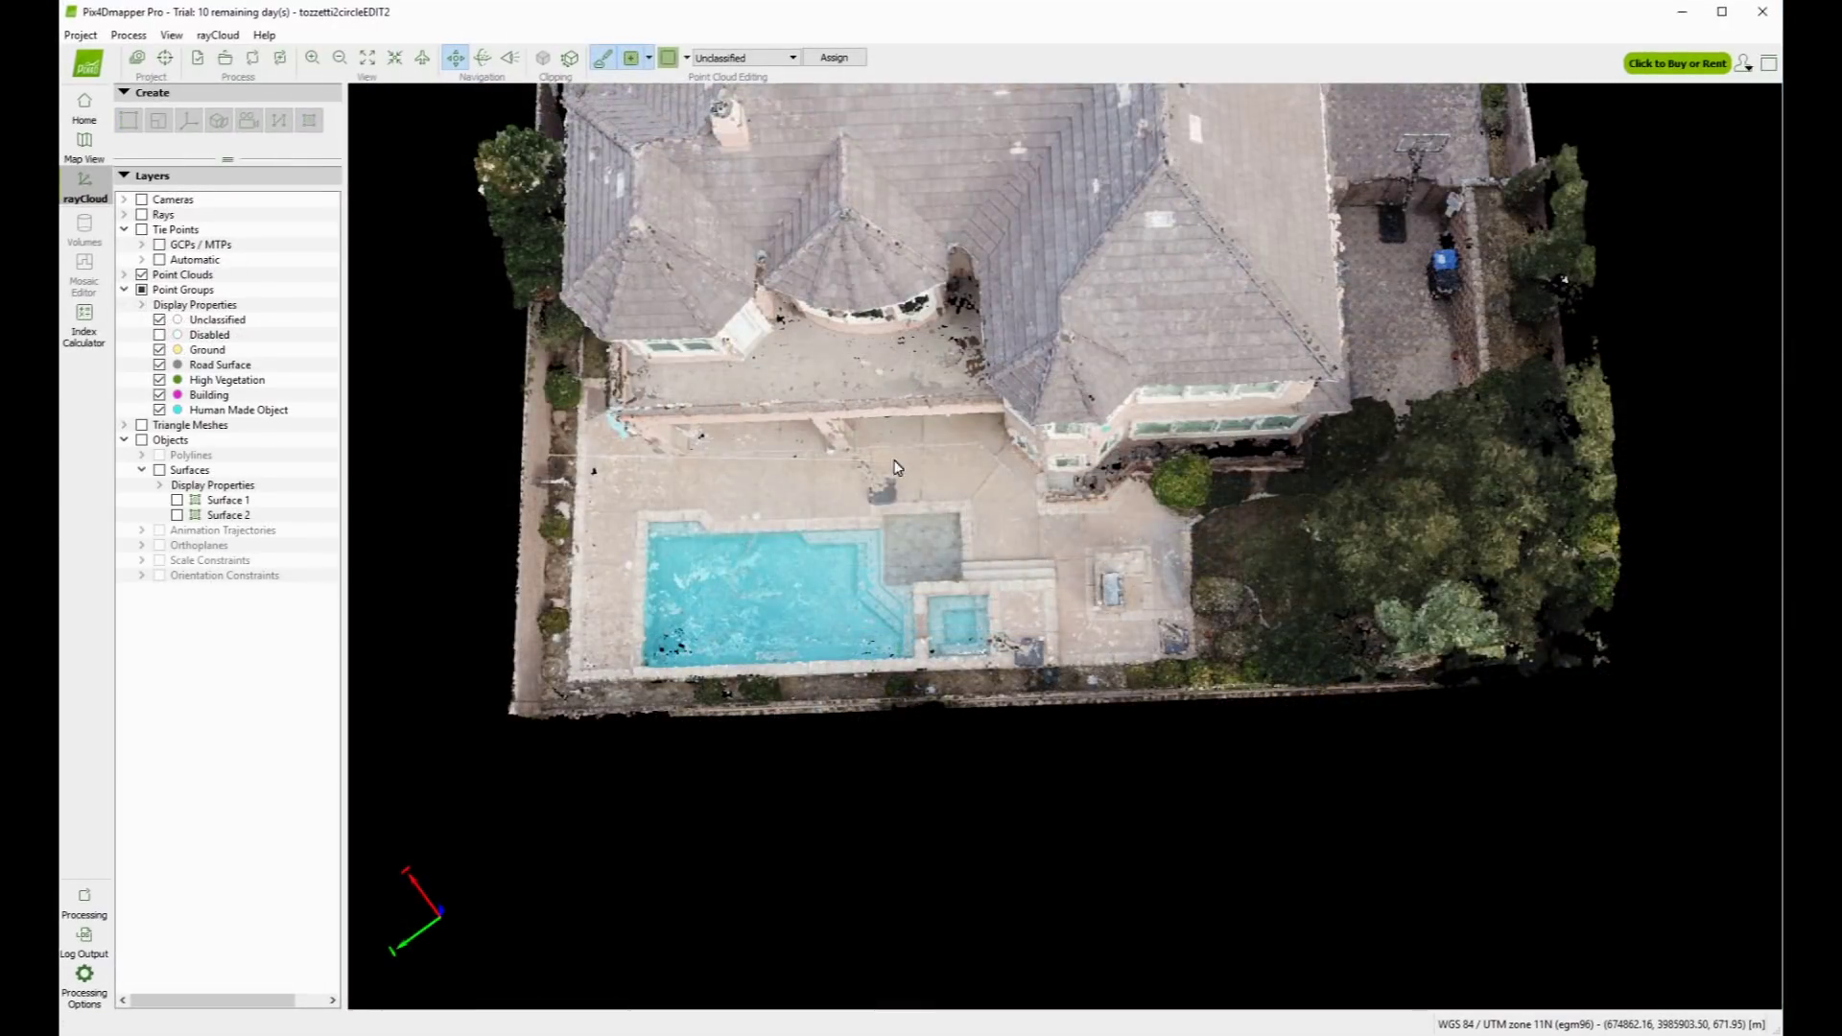
Step: Draw a closed polygon around the pool and patio points and delete the enclosed points
left_click(978, 447)
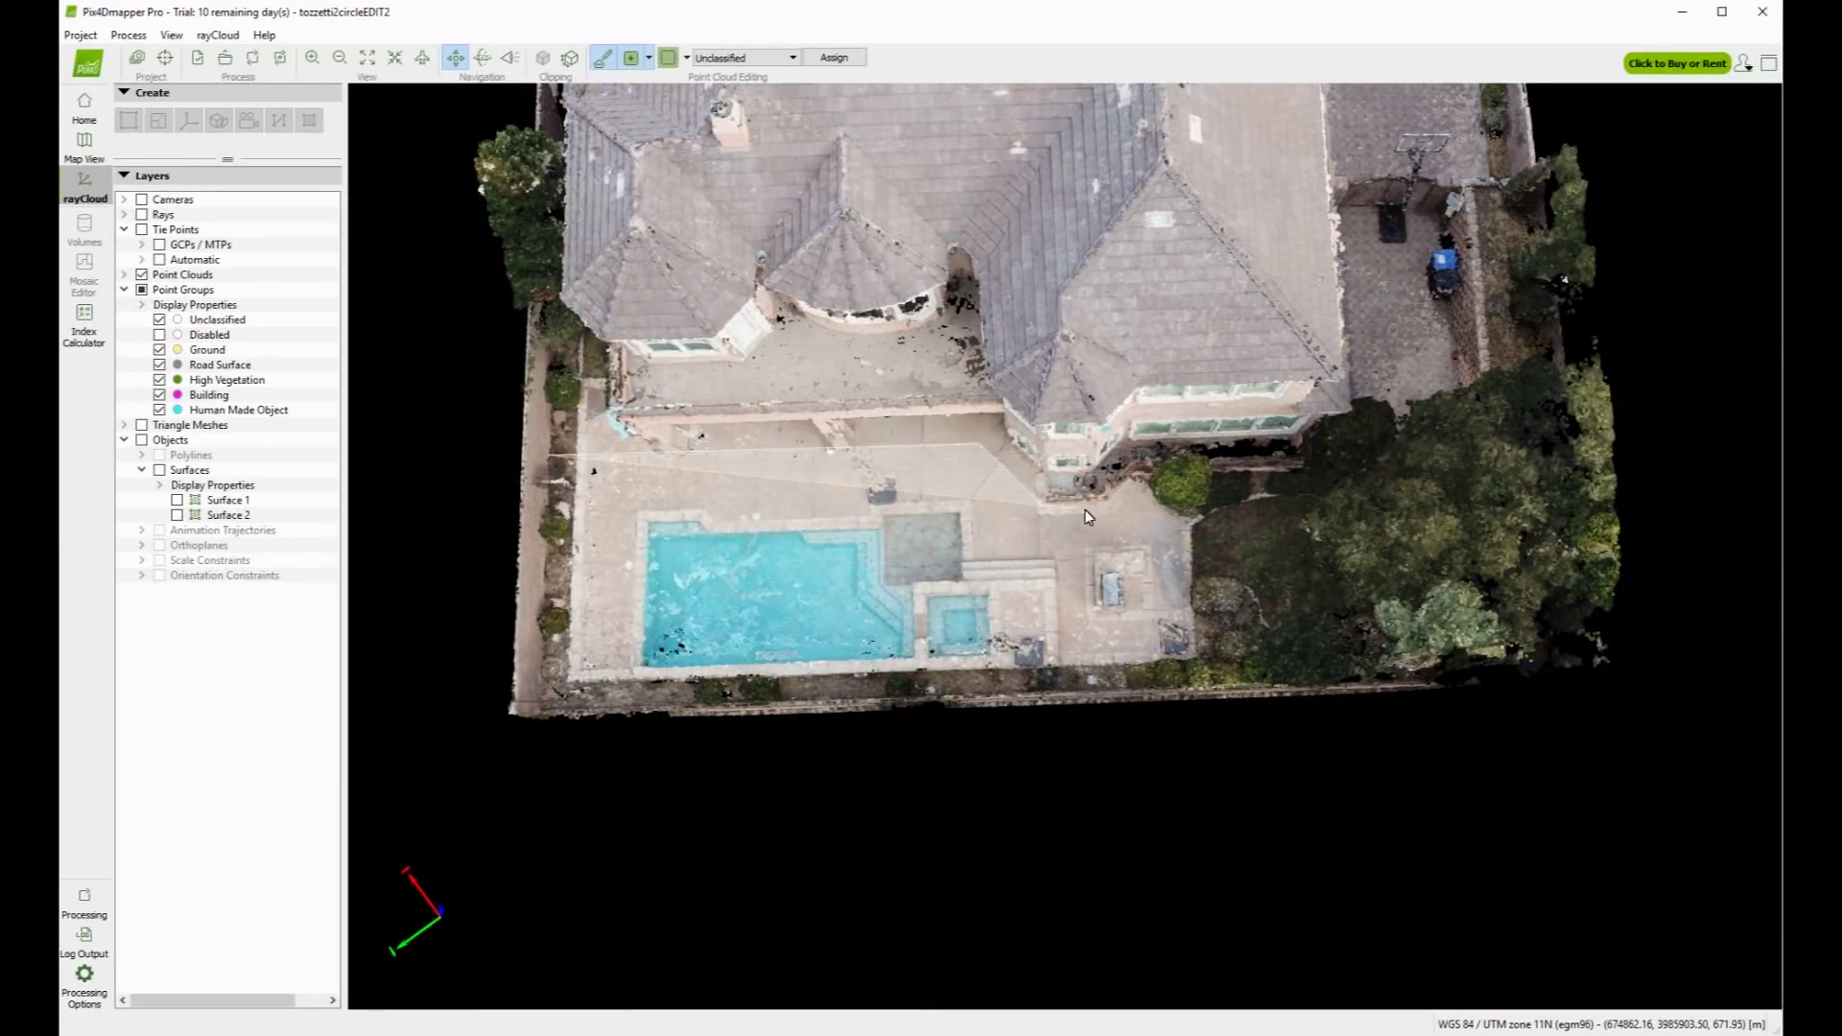
left_click(1194, 523)
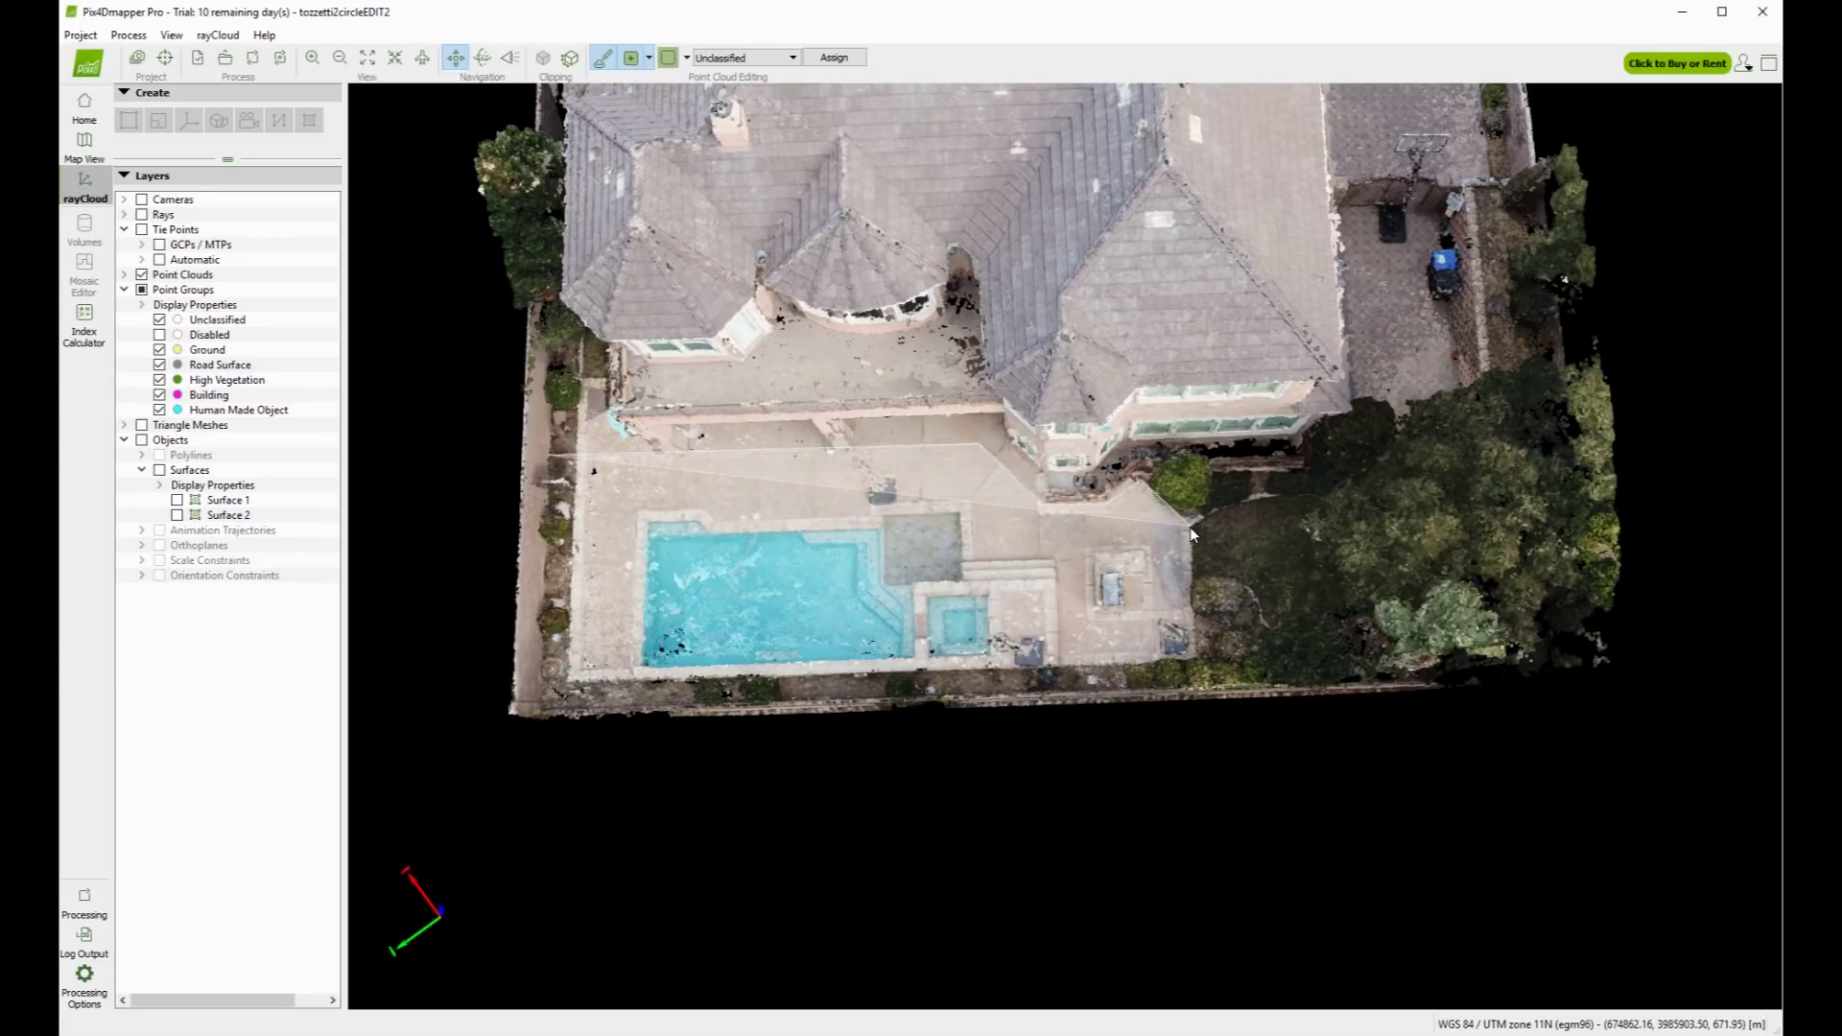
left_click(1195, 726)
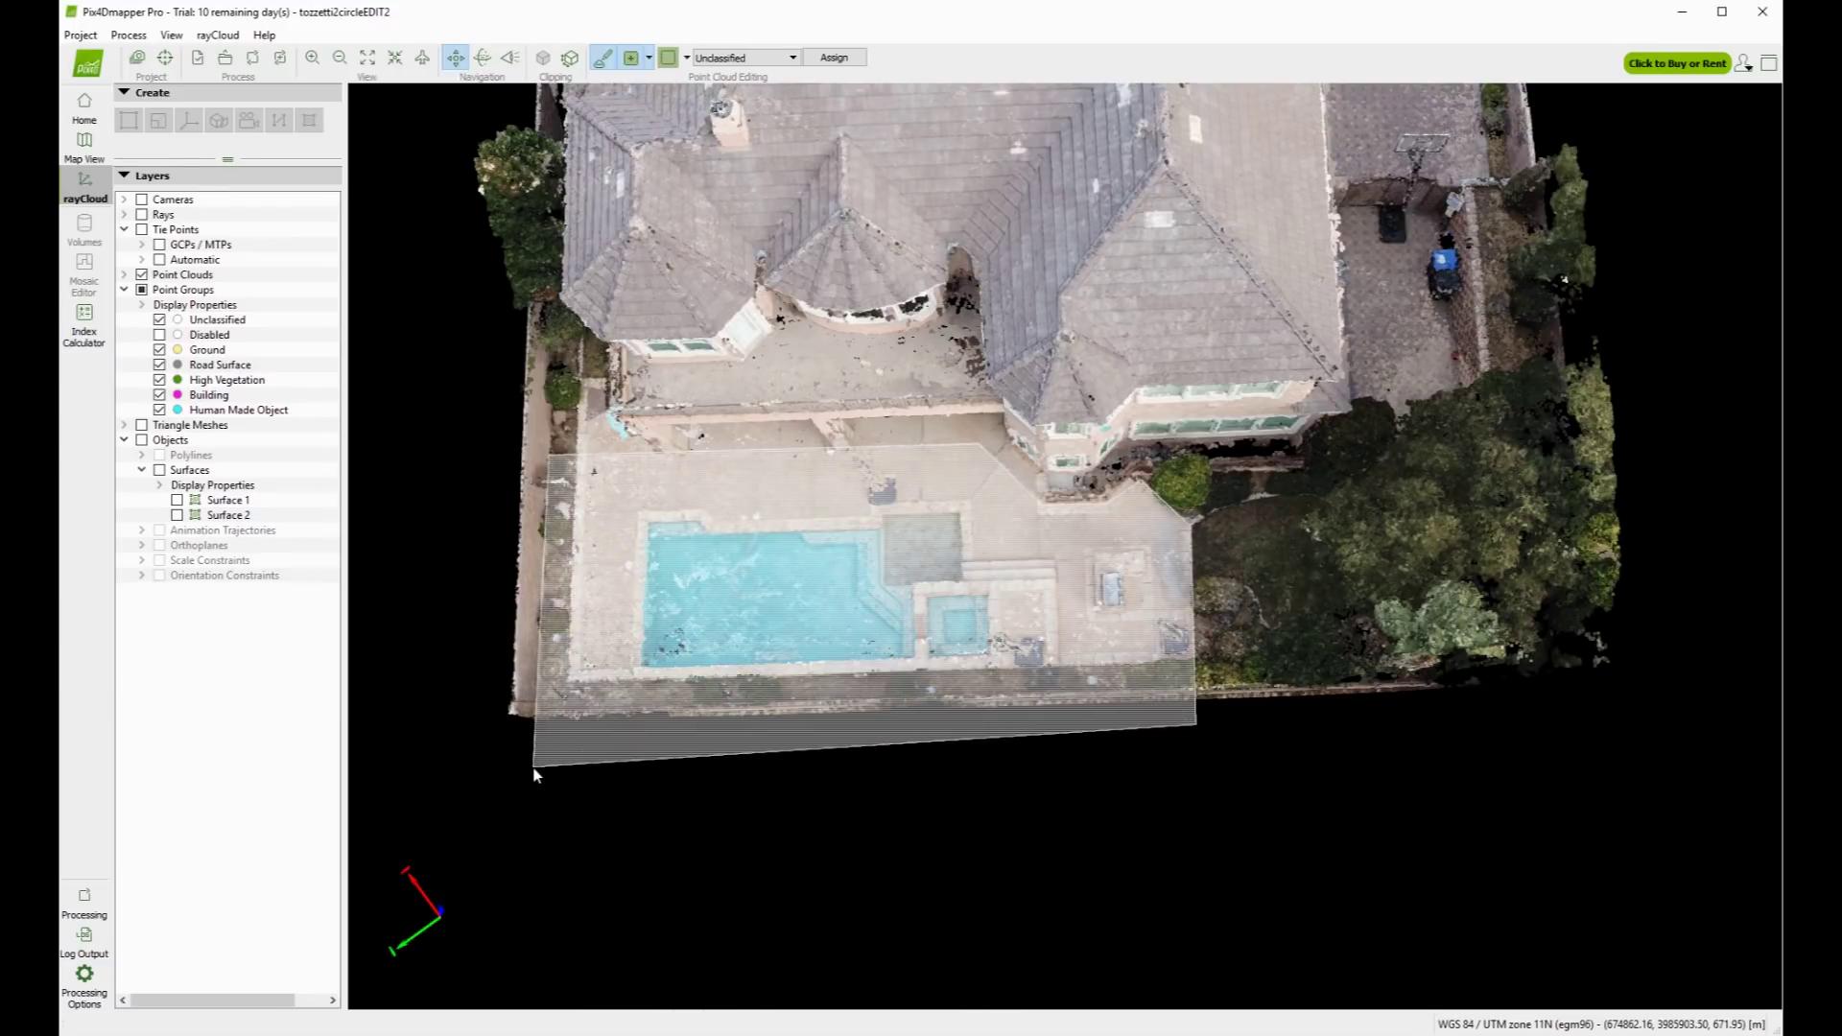
right_click(535, 775)
key("Delete")
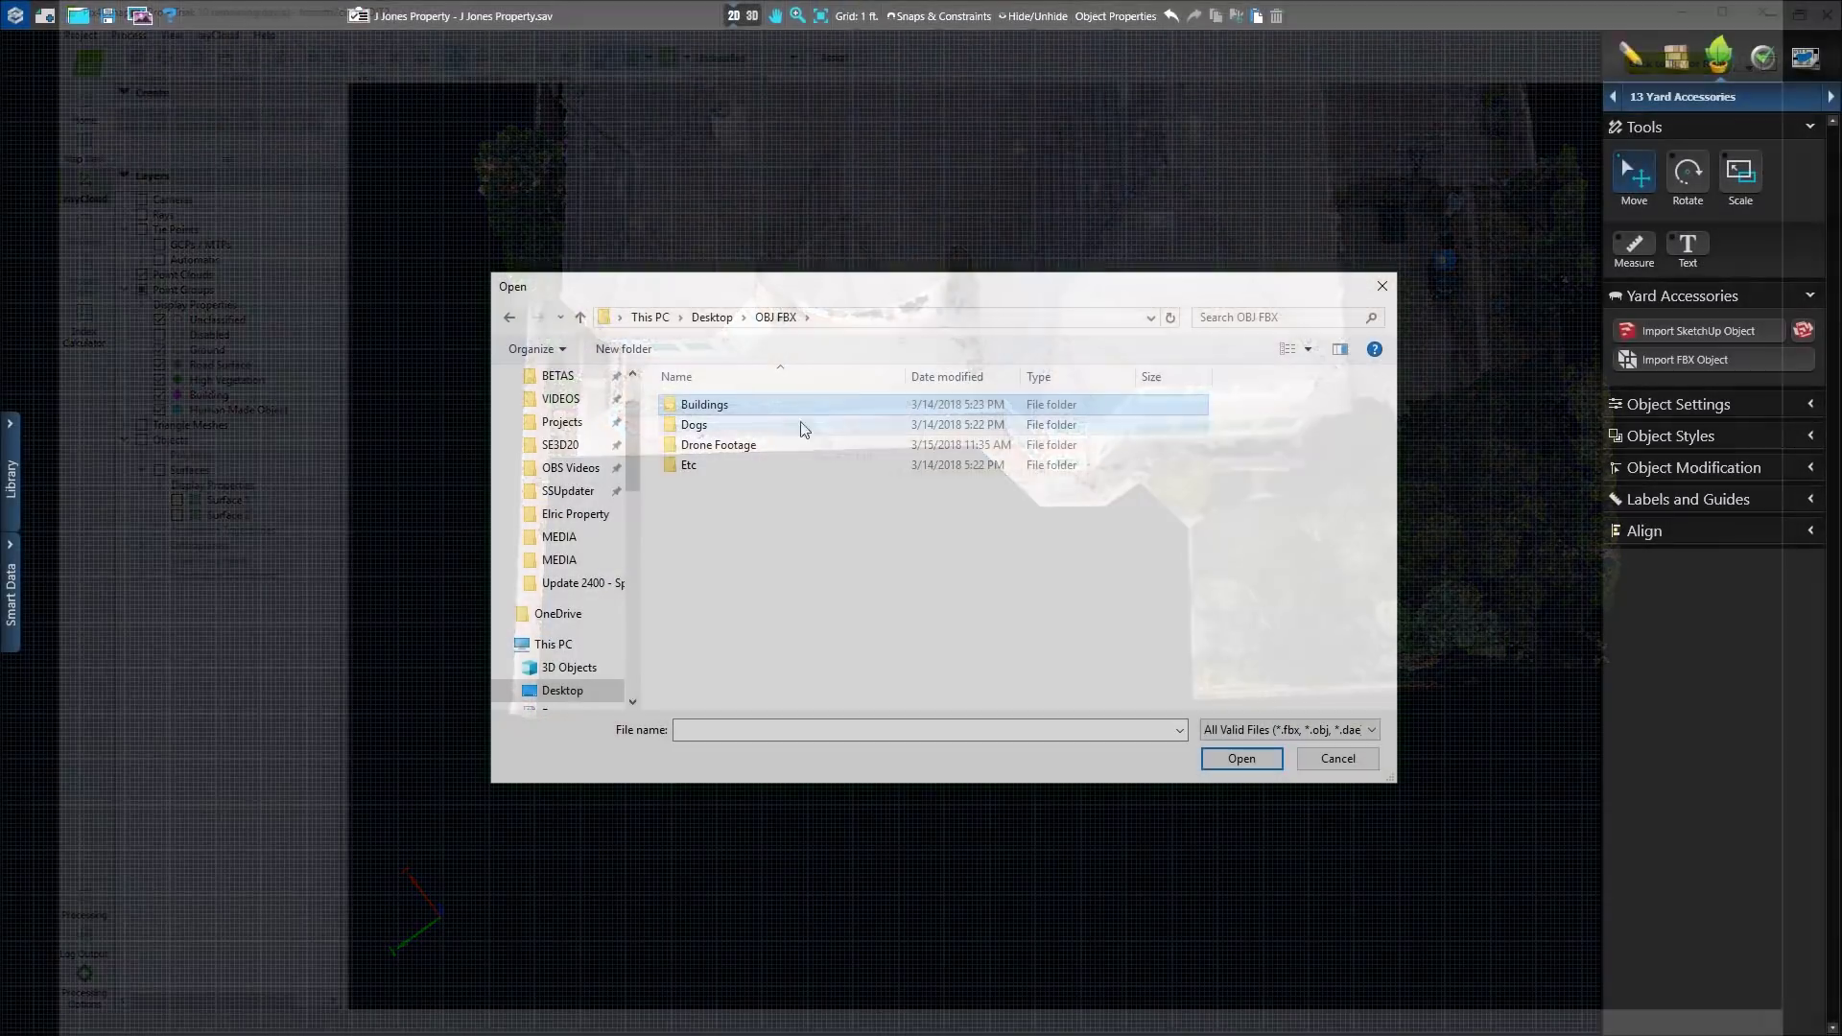
Step: Import the house model from the Drone Footage folder and view it in 3D
double_click(765, 445)
double_click(729, 425)
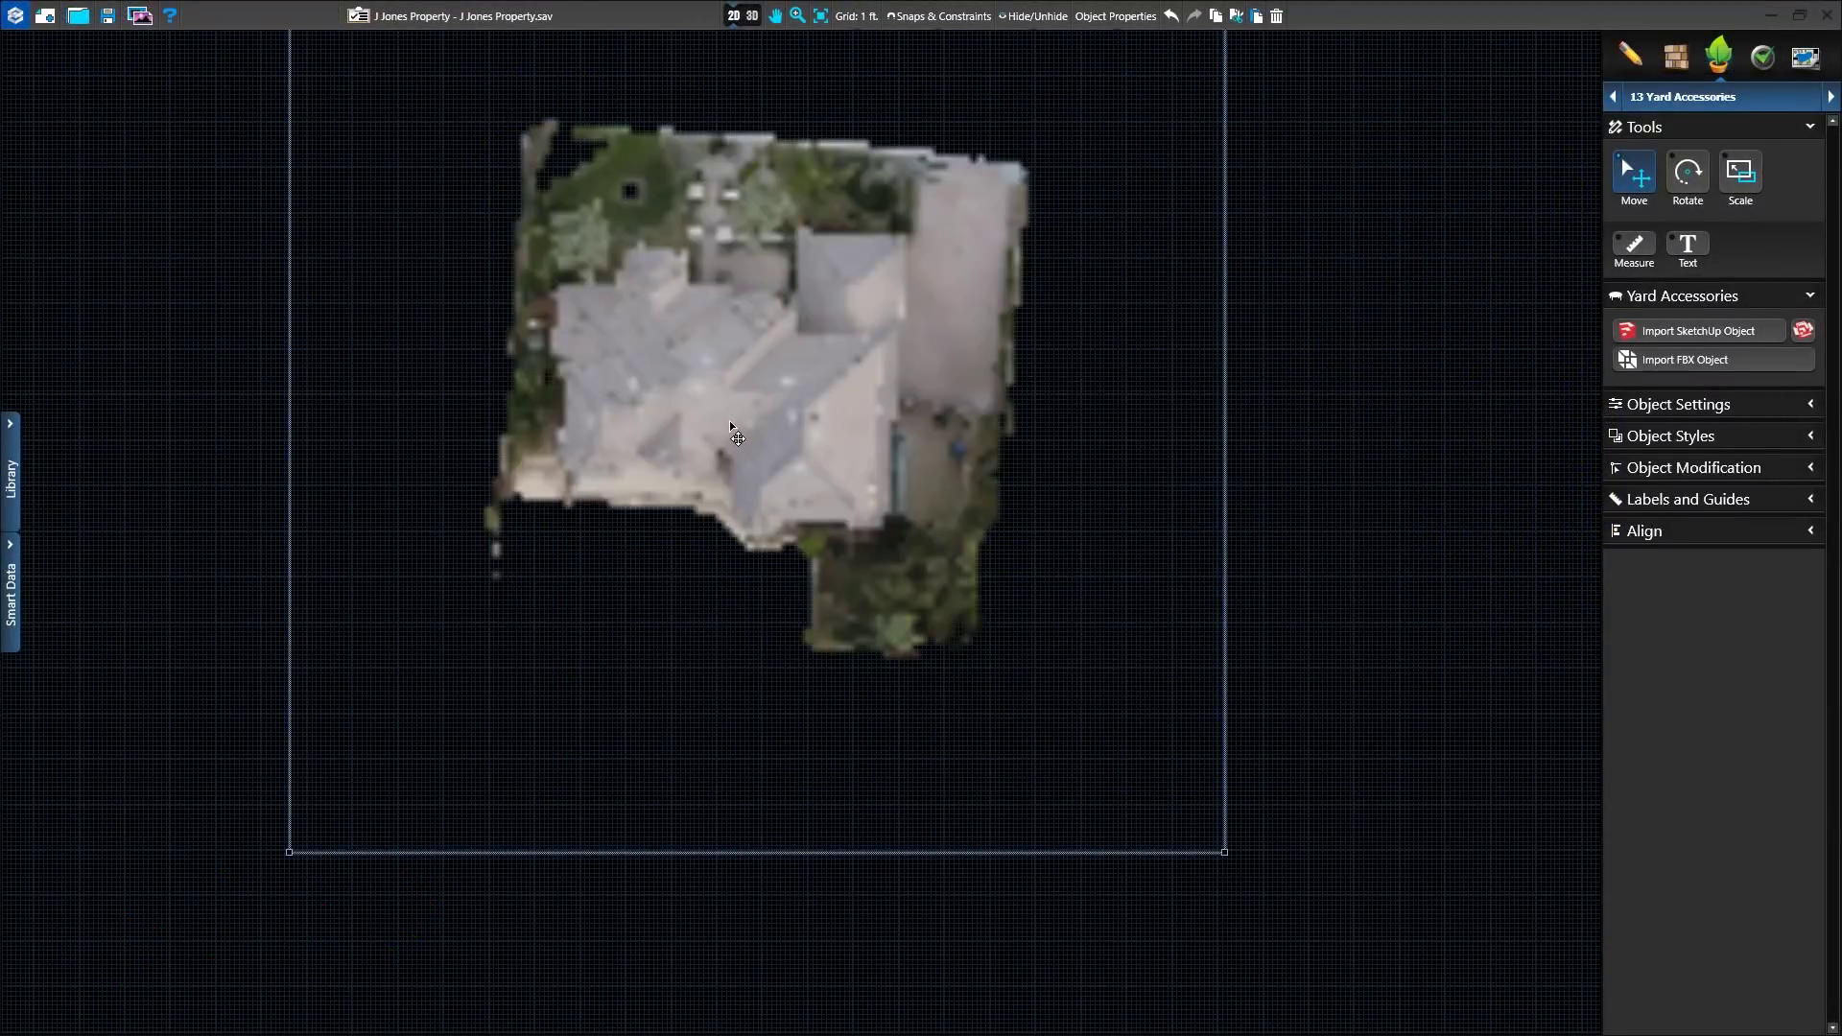
left_click(751, 15)
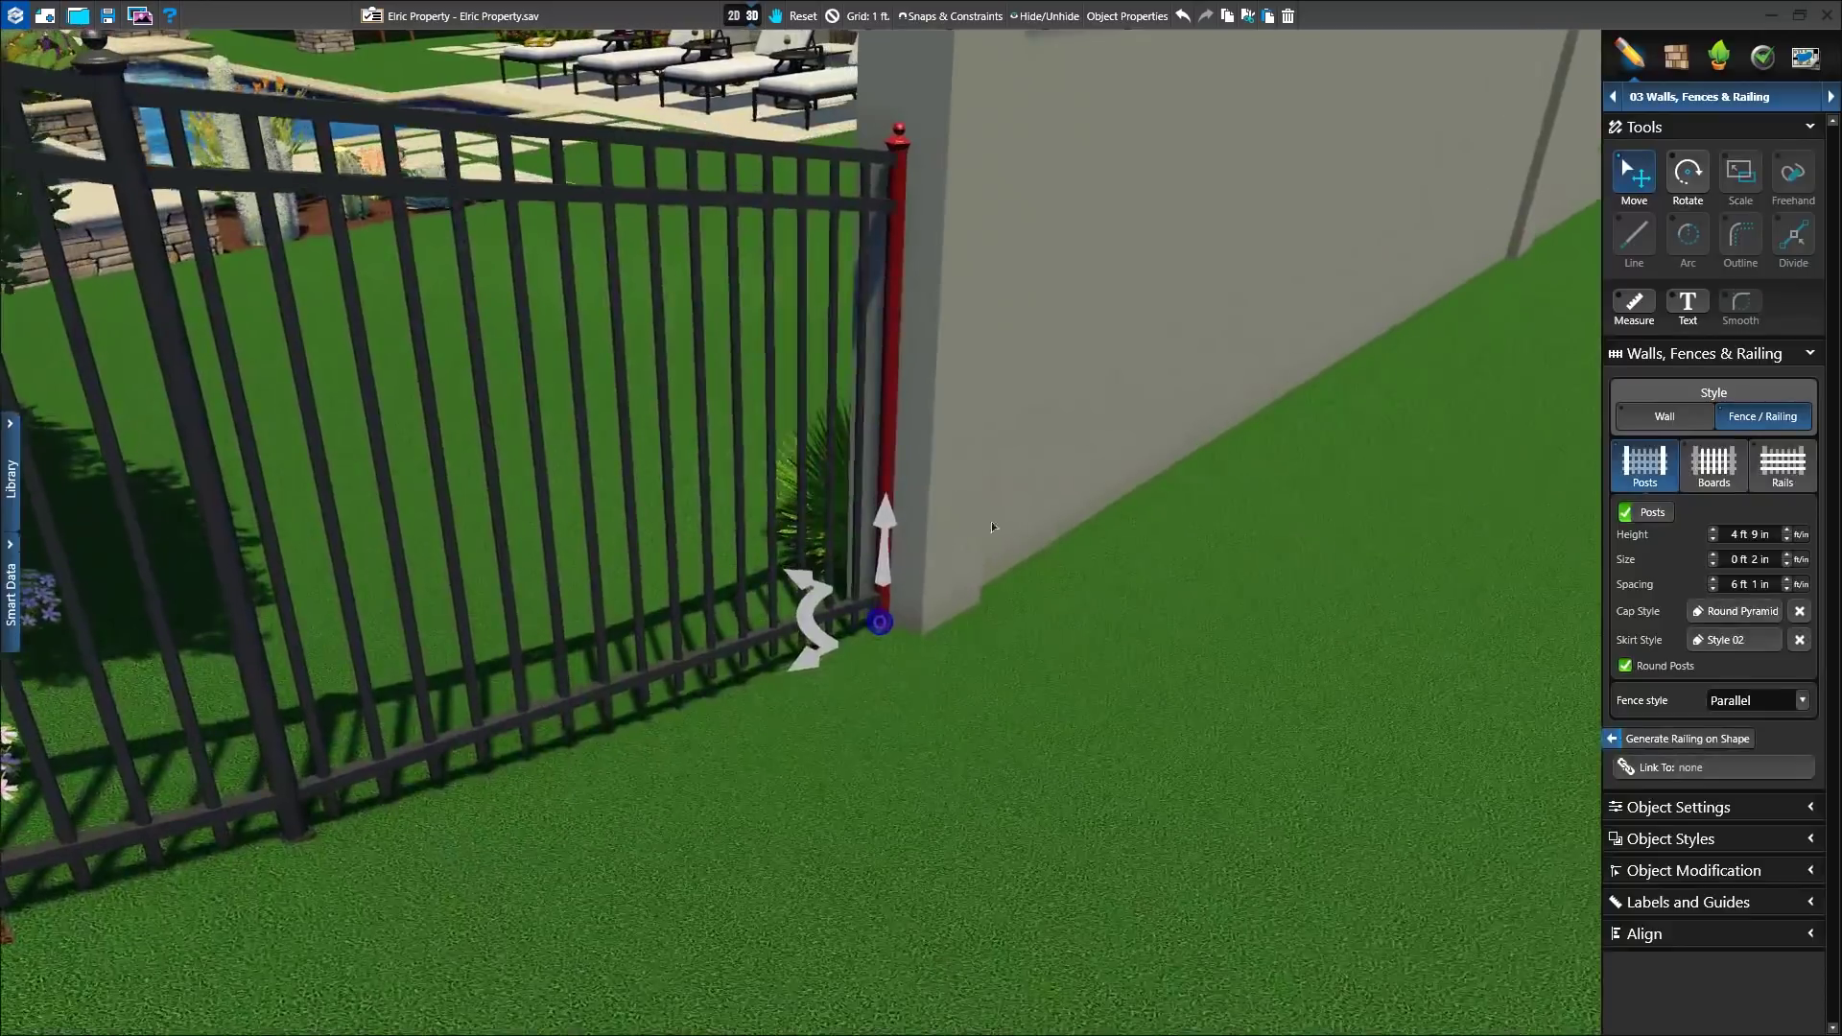
Step: Select the whole fence, make its pillars round, and cap them with Round Style 01
key("Escape")
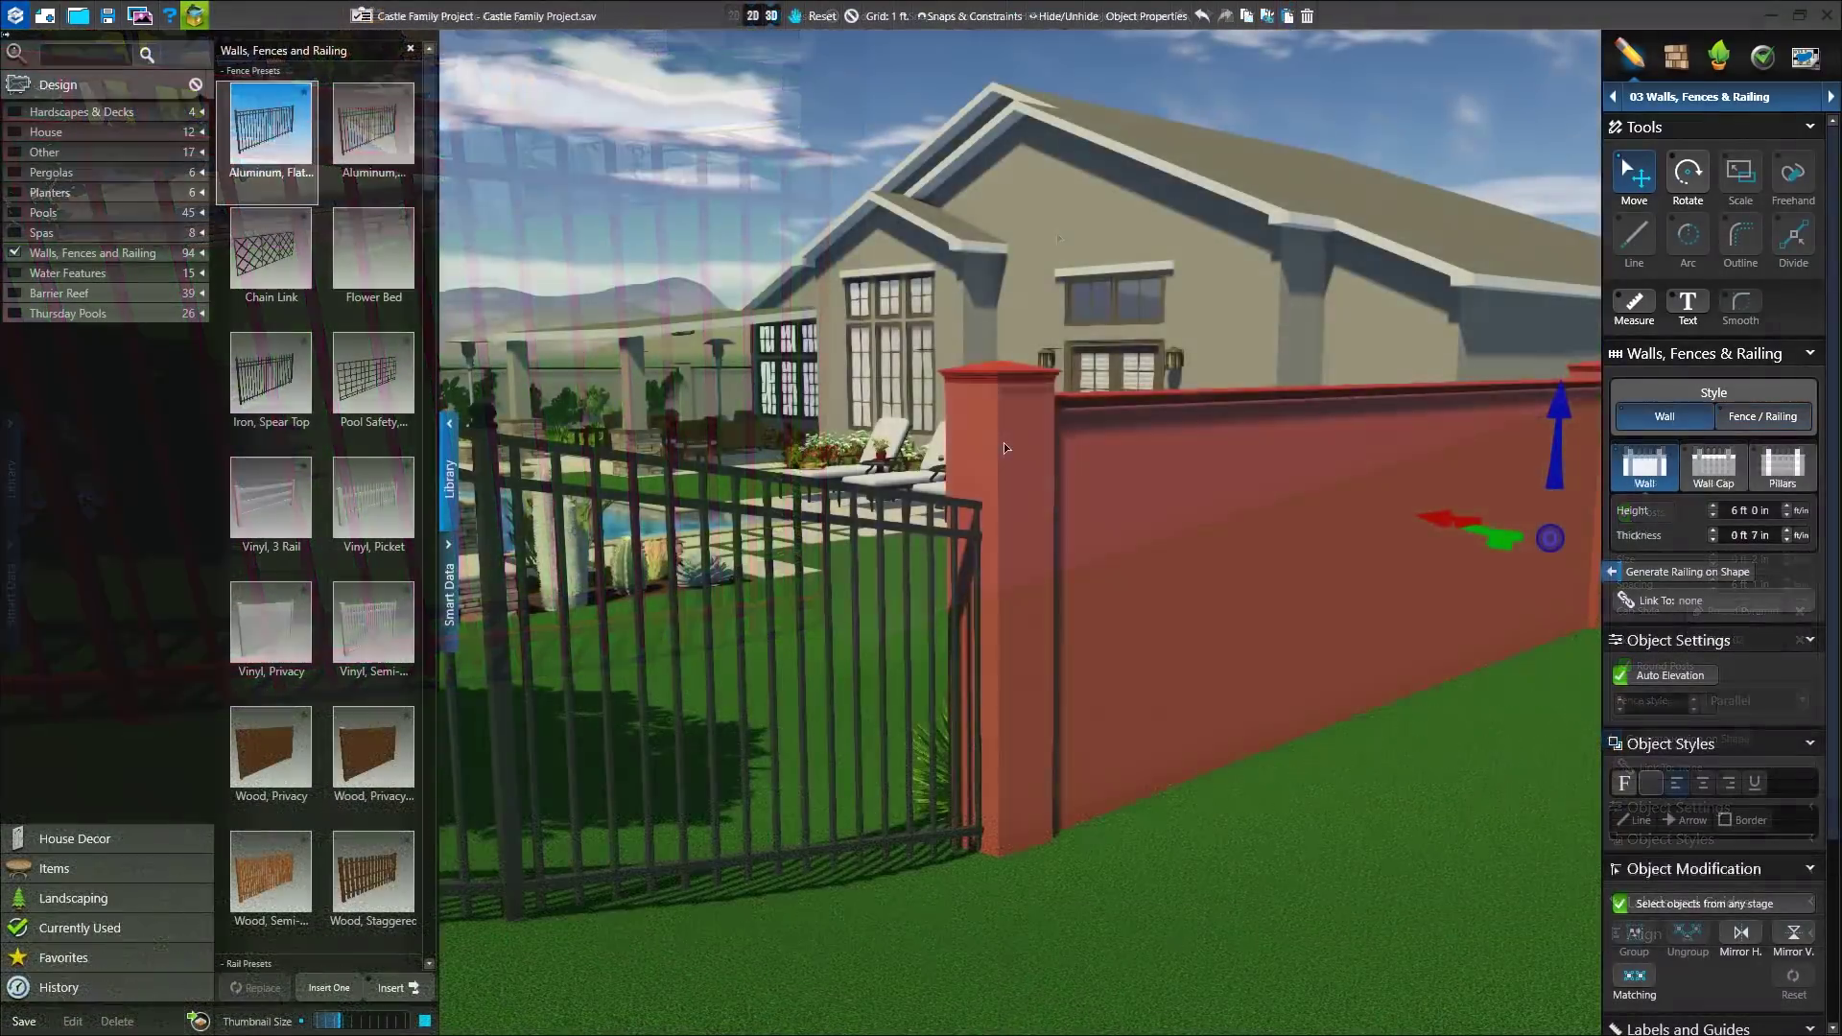
left_click(1779, 468)
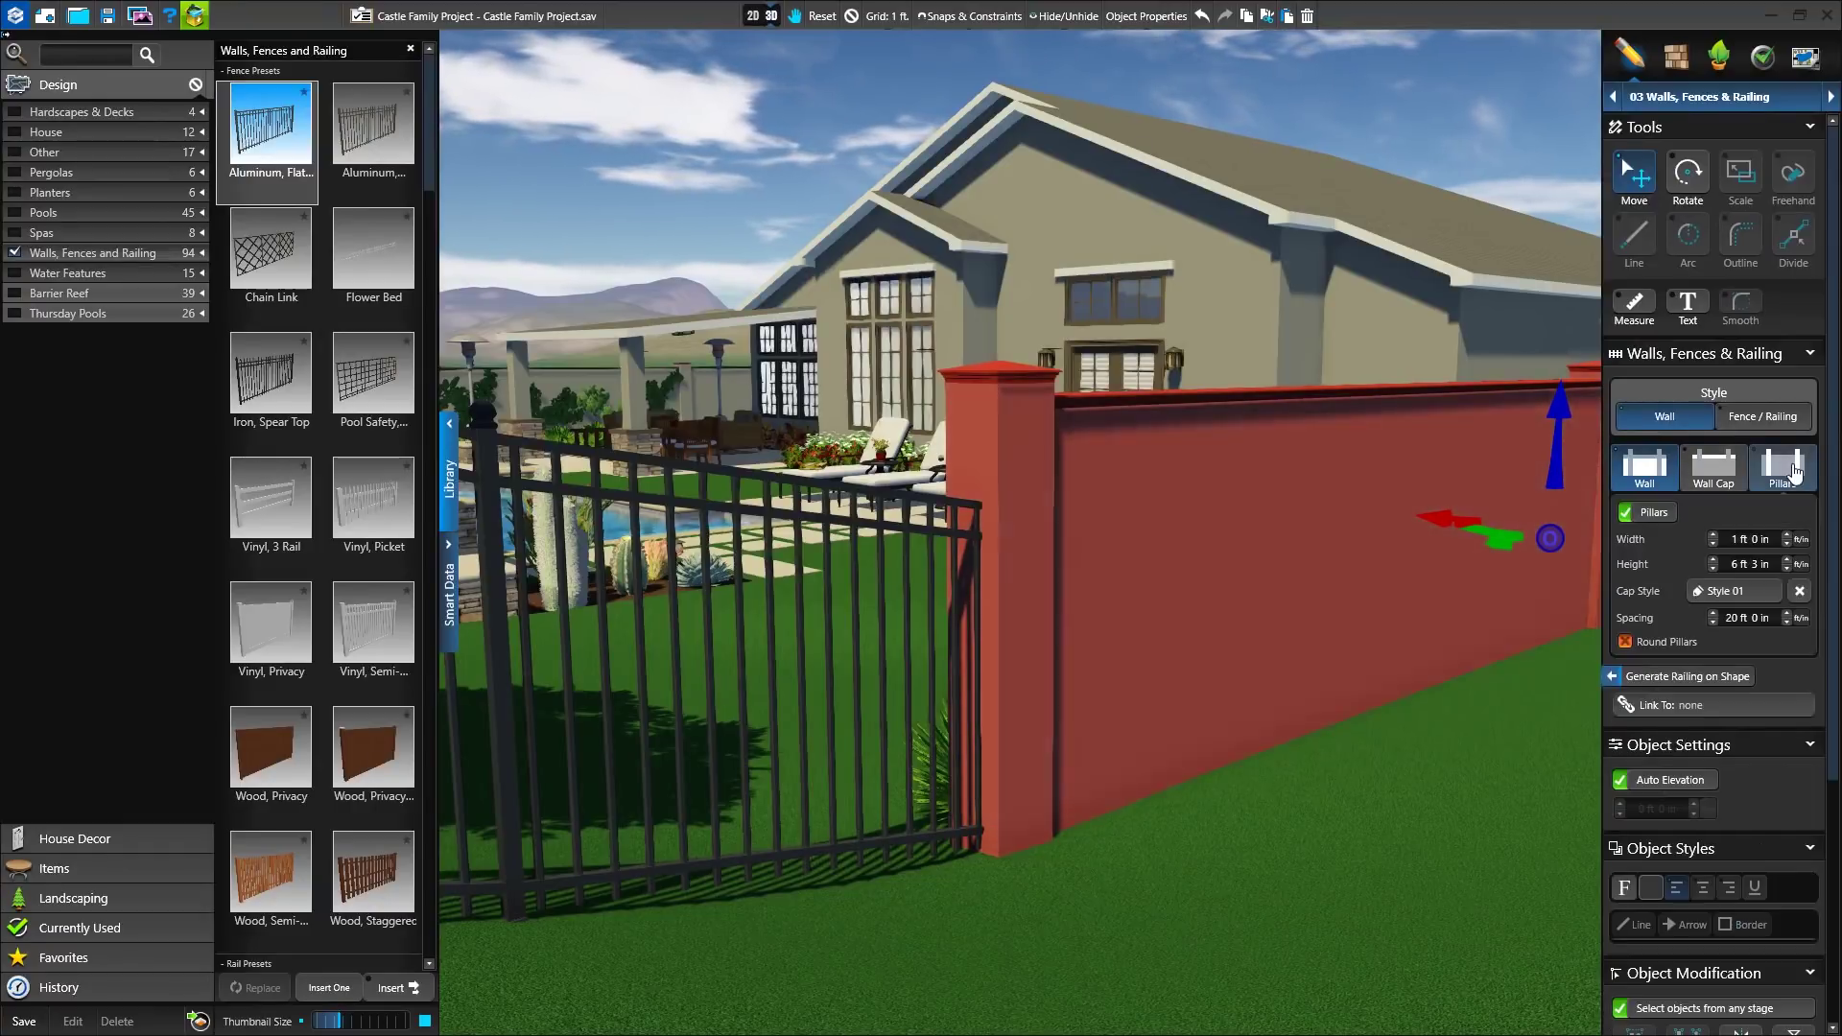
left_click(1625, 642)
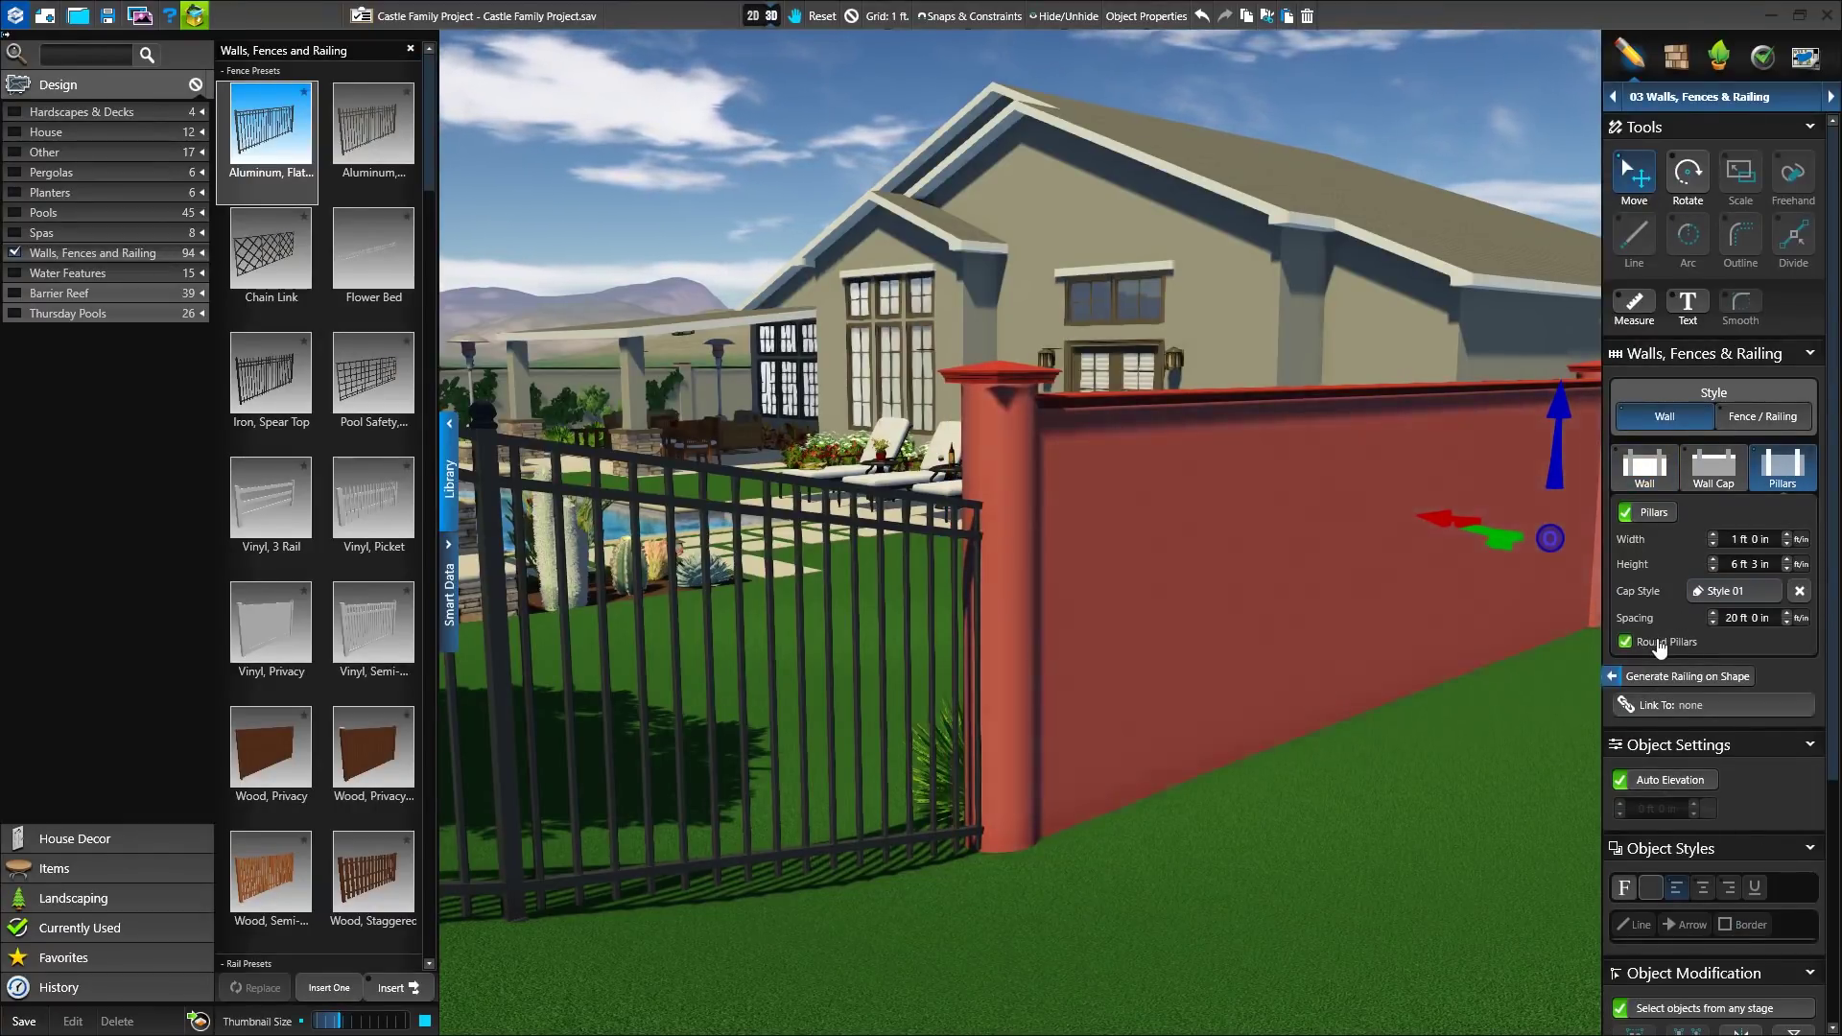
left_click(1720, 597)
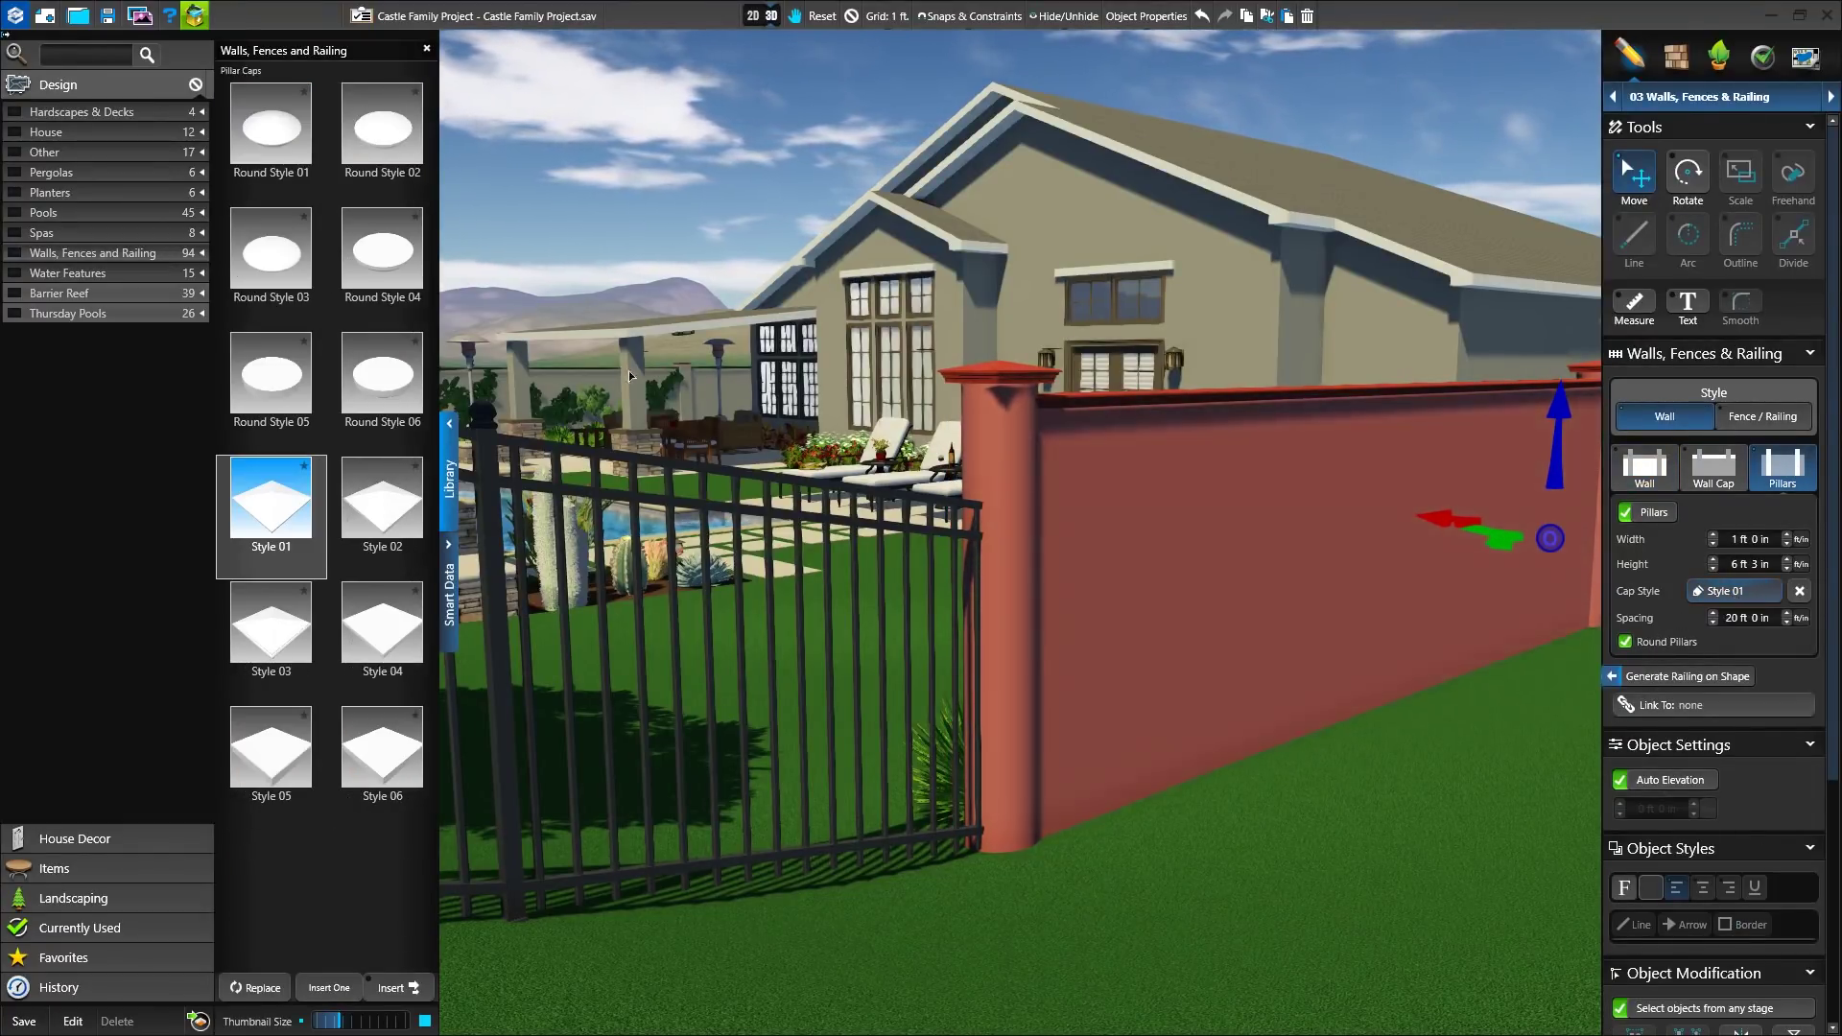
left_click(268, 133)
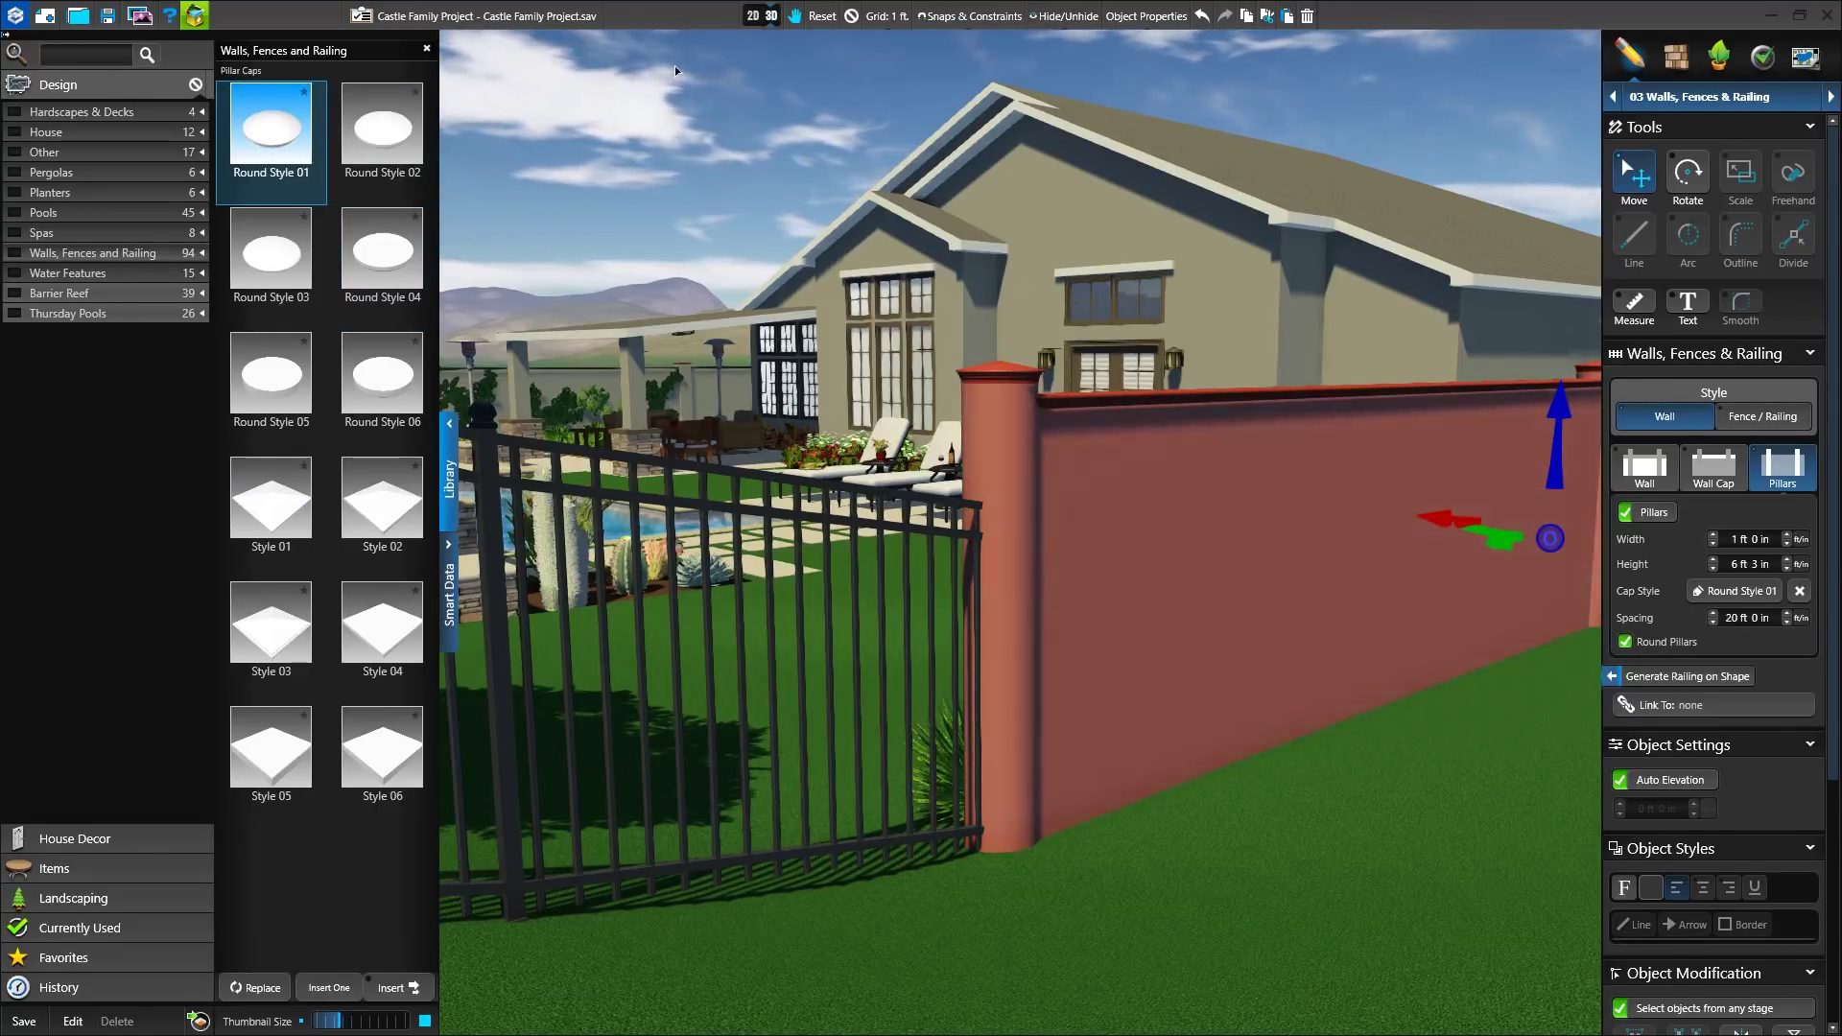
left_click(854, 22)
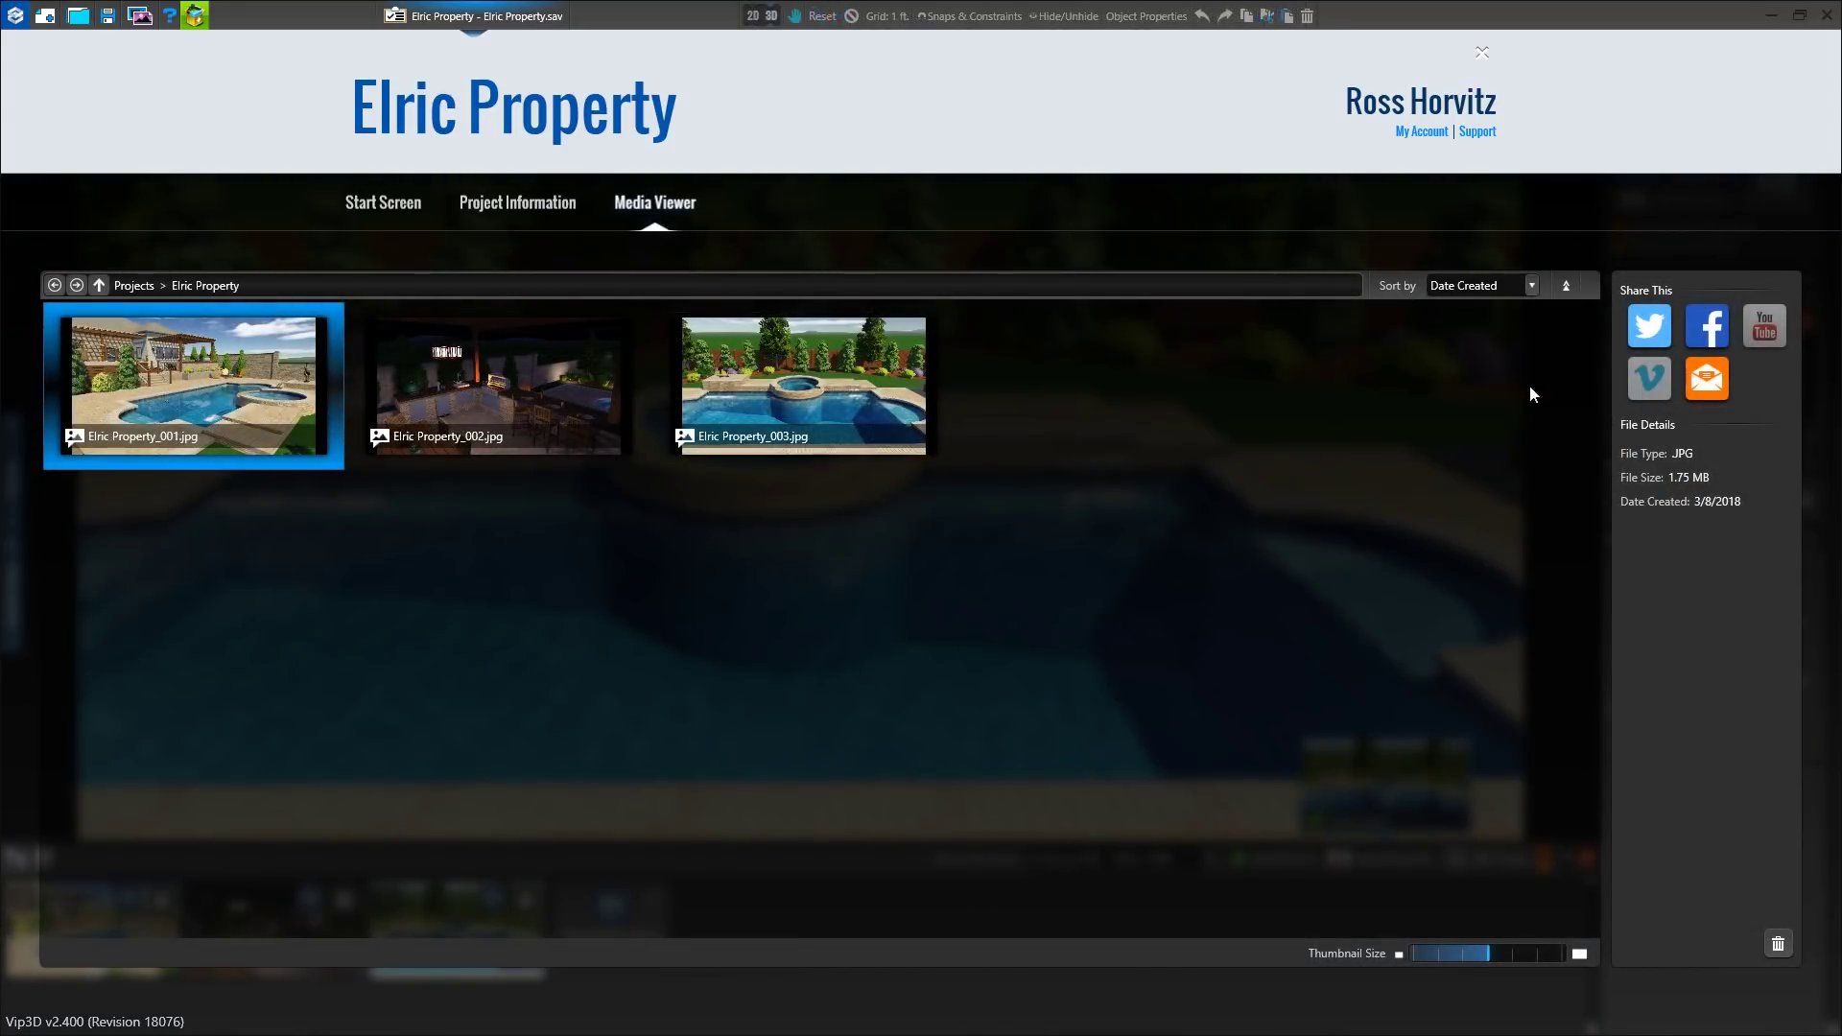
Step: Share the first rendering by email and paste the full company signature with phone numbers
left_click(1711, 383)
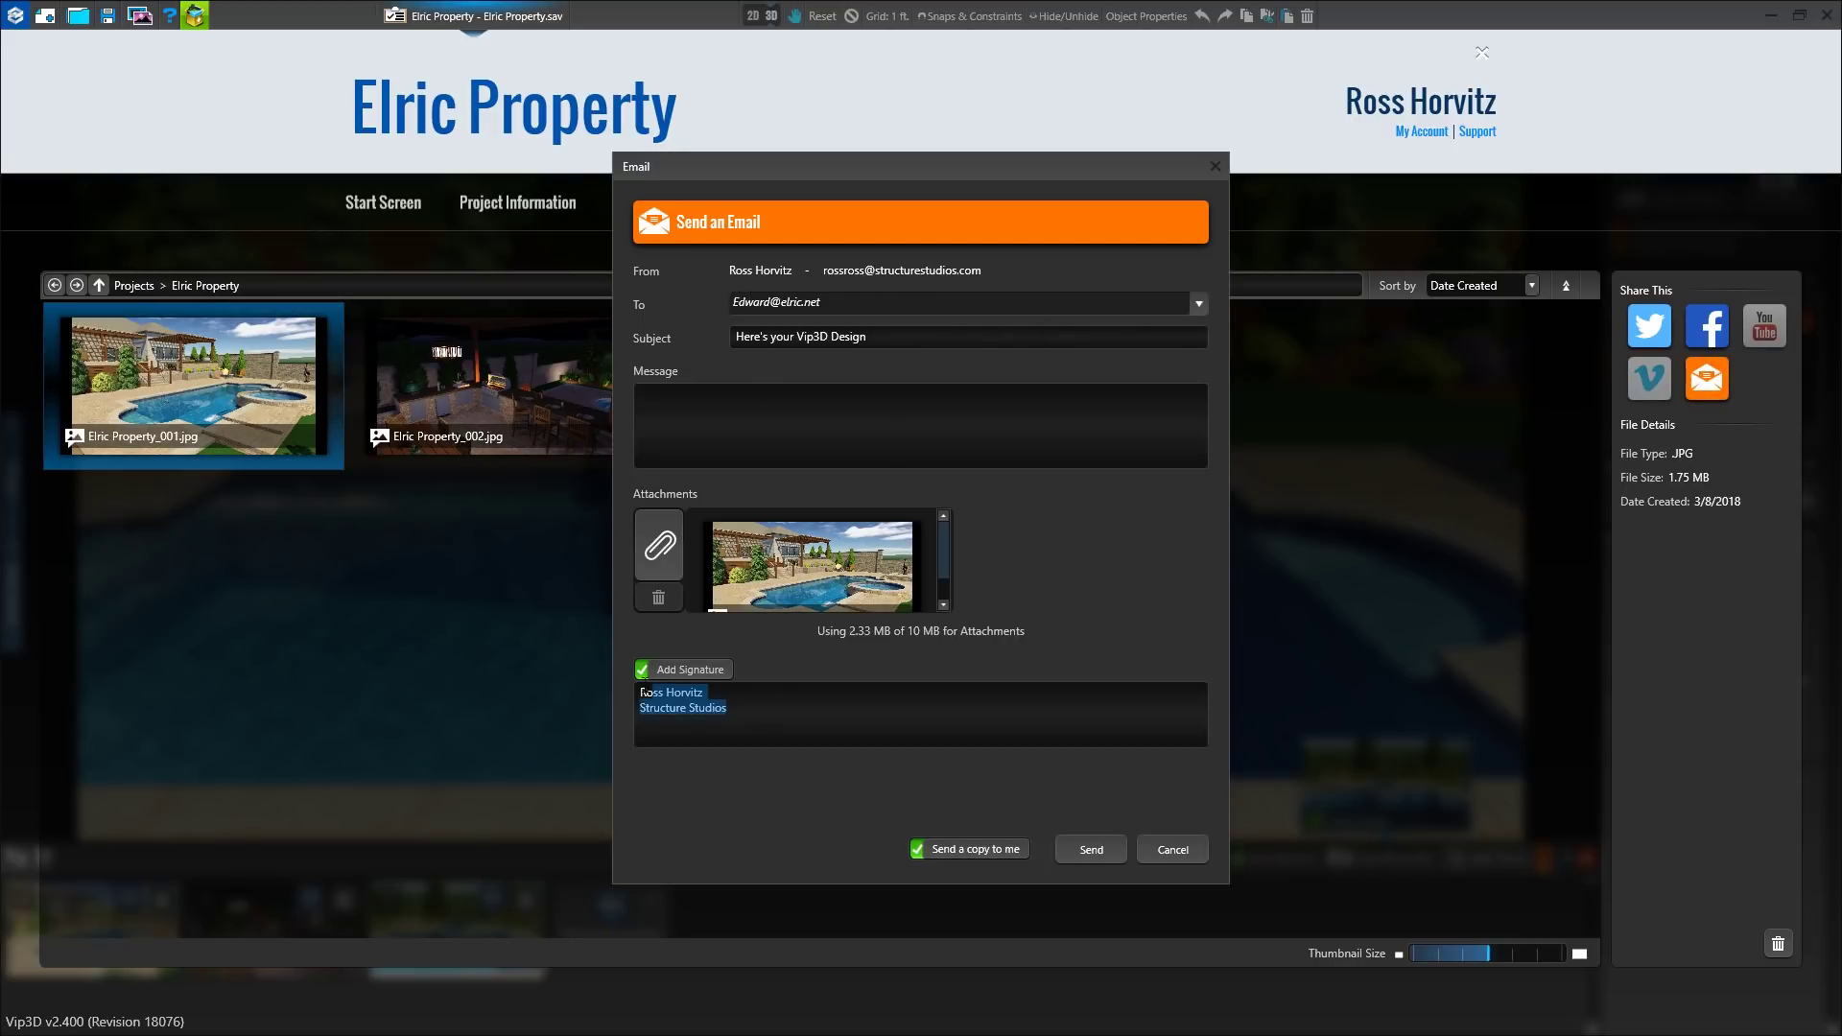
key("ctrl+v")
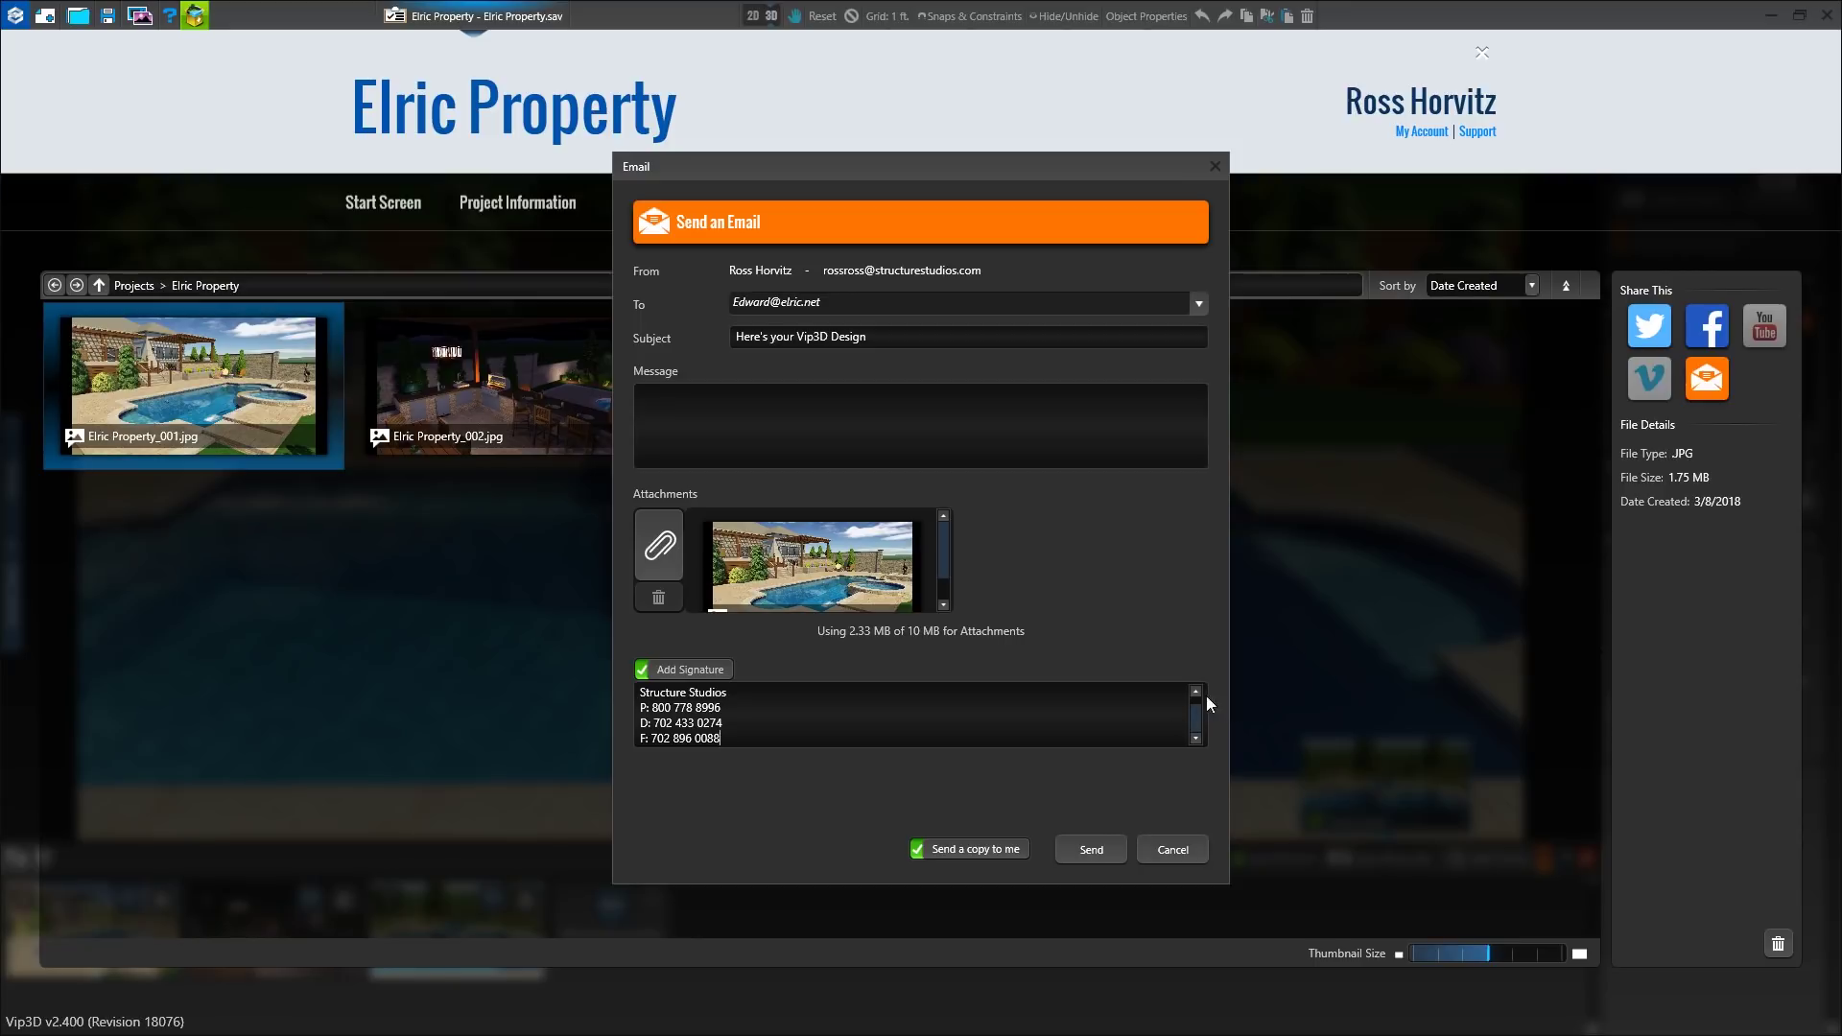
scroll(1199, 710, "up", 2)
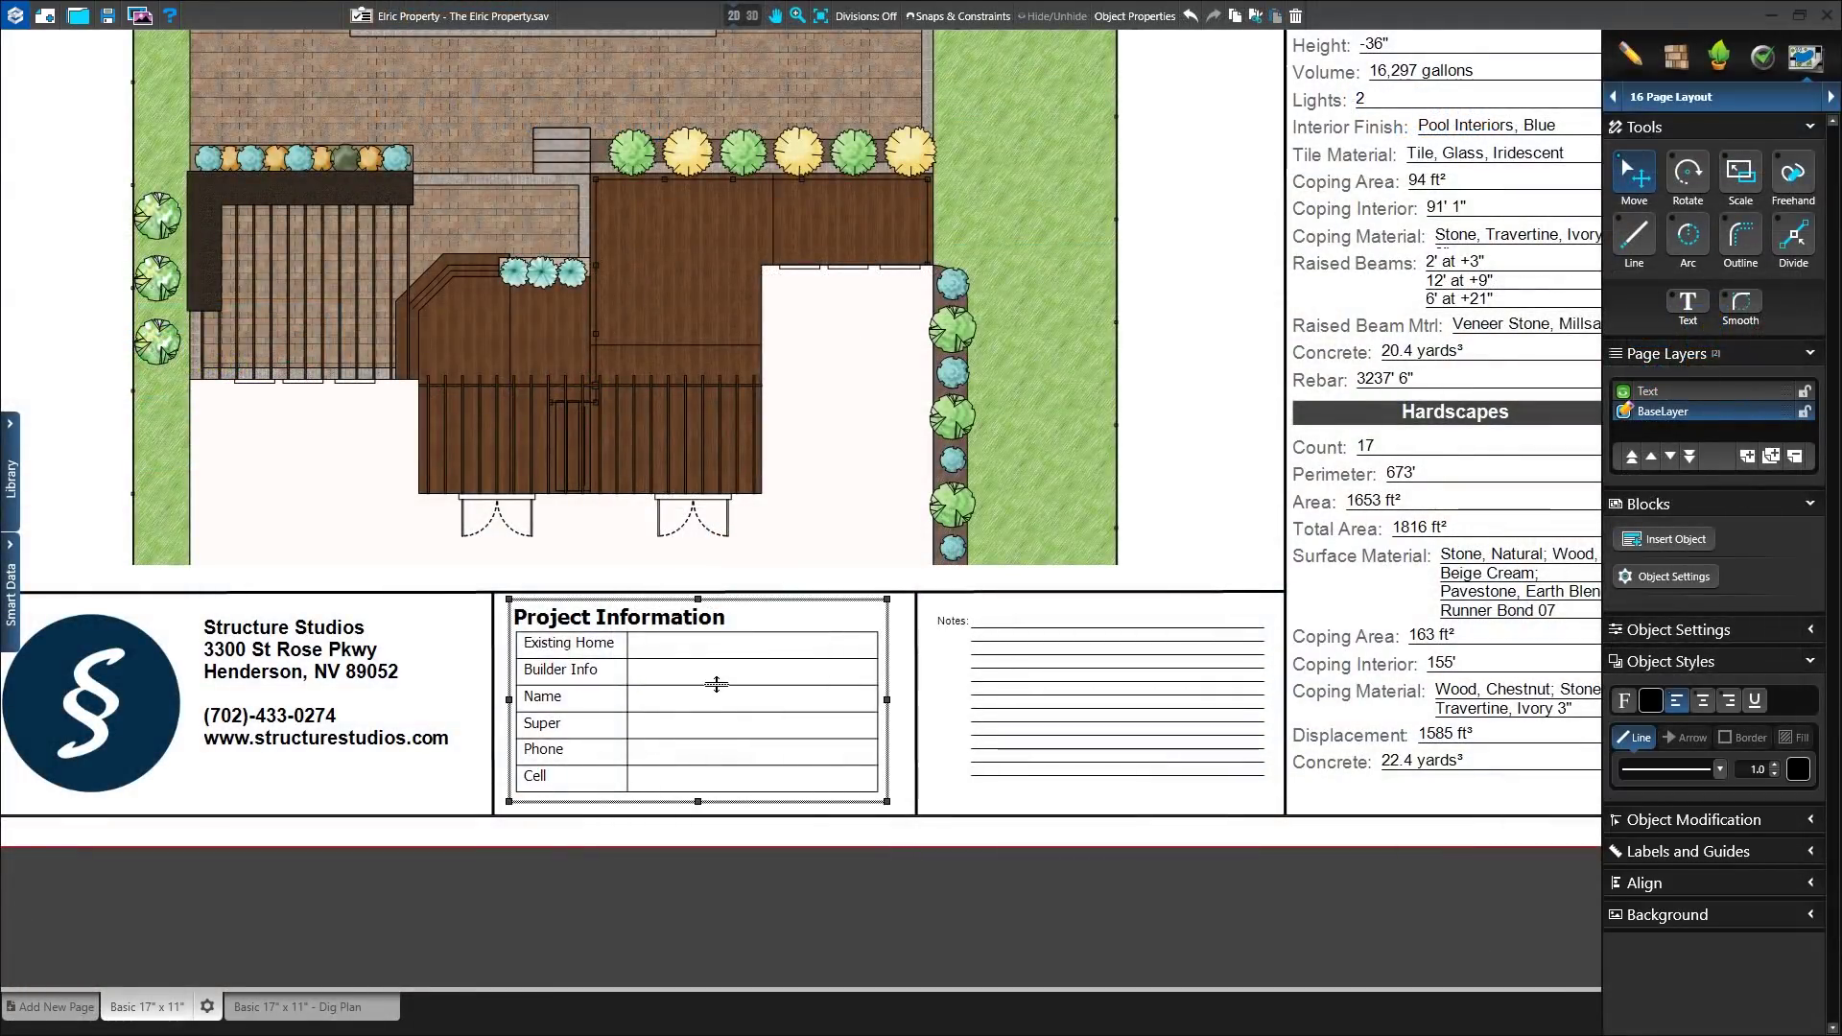
Step: Swap the Project Information table for a smart data block showing Project Info
key("Delete")
left_click(1628, 552)
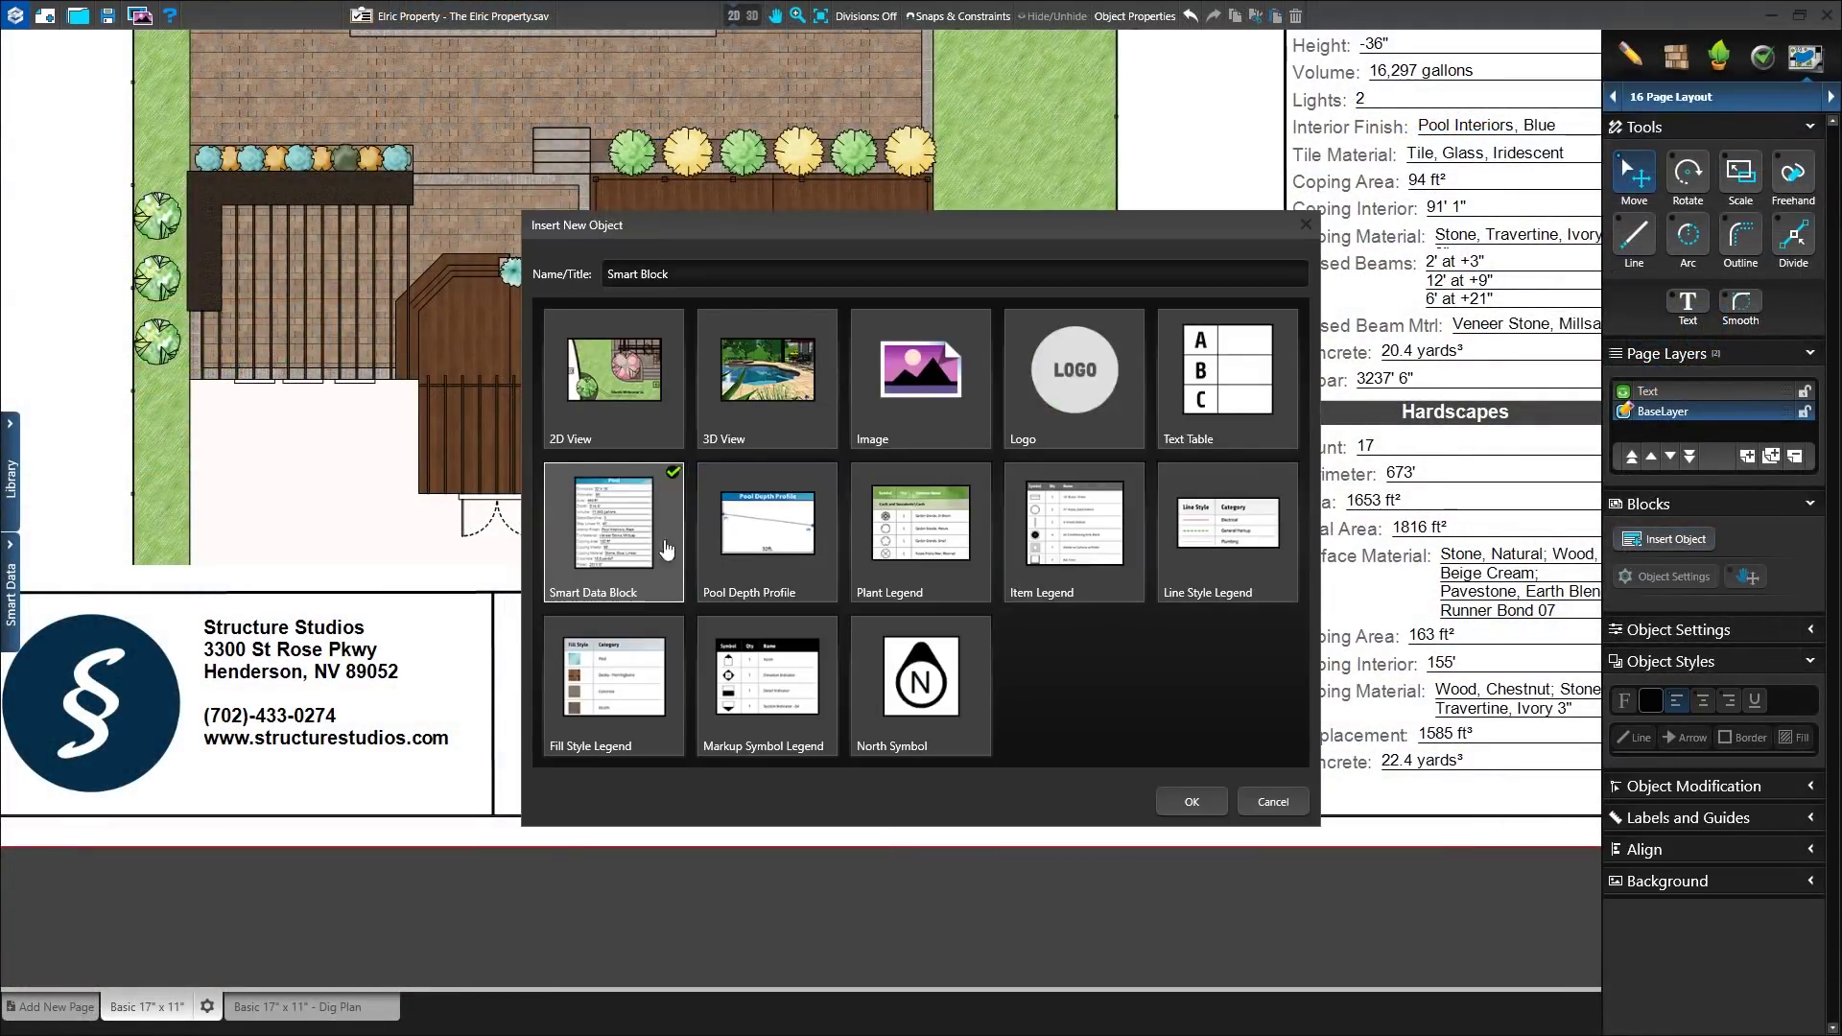
left_click(1190, 803)
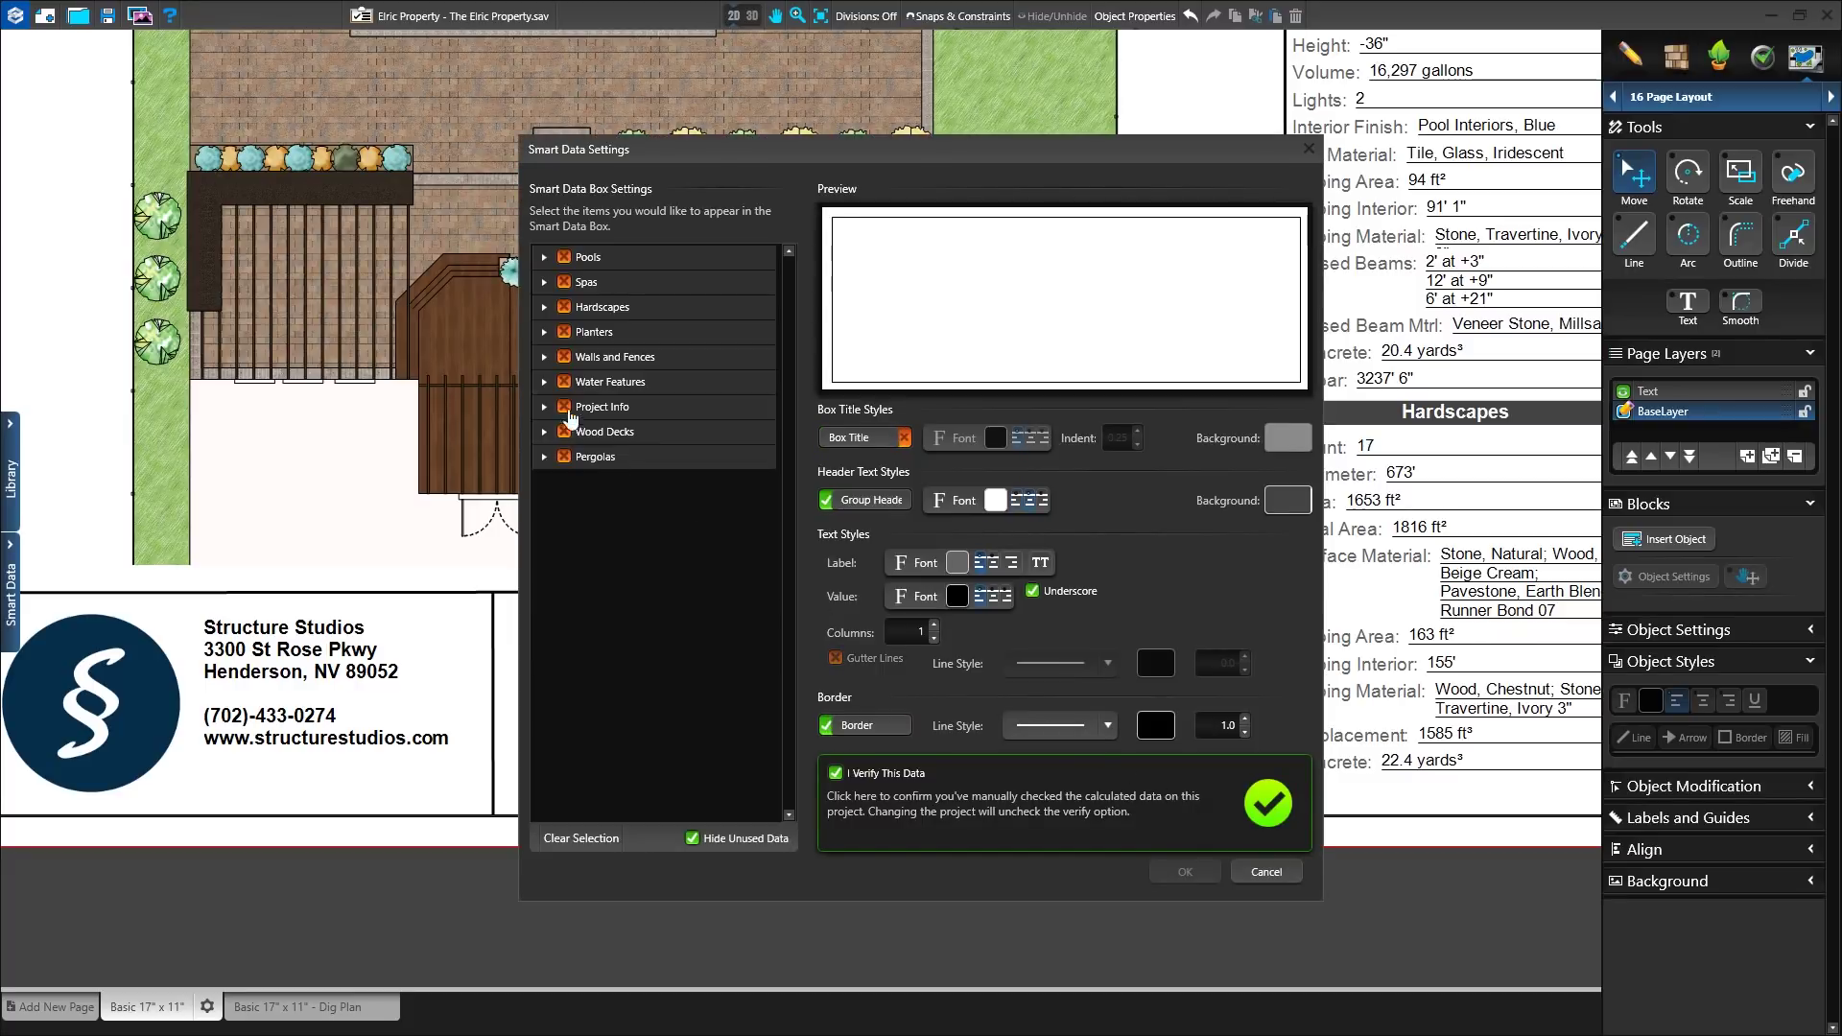
left_click(568, 411)
left_click(1184, 871)
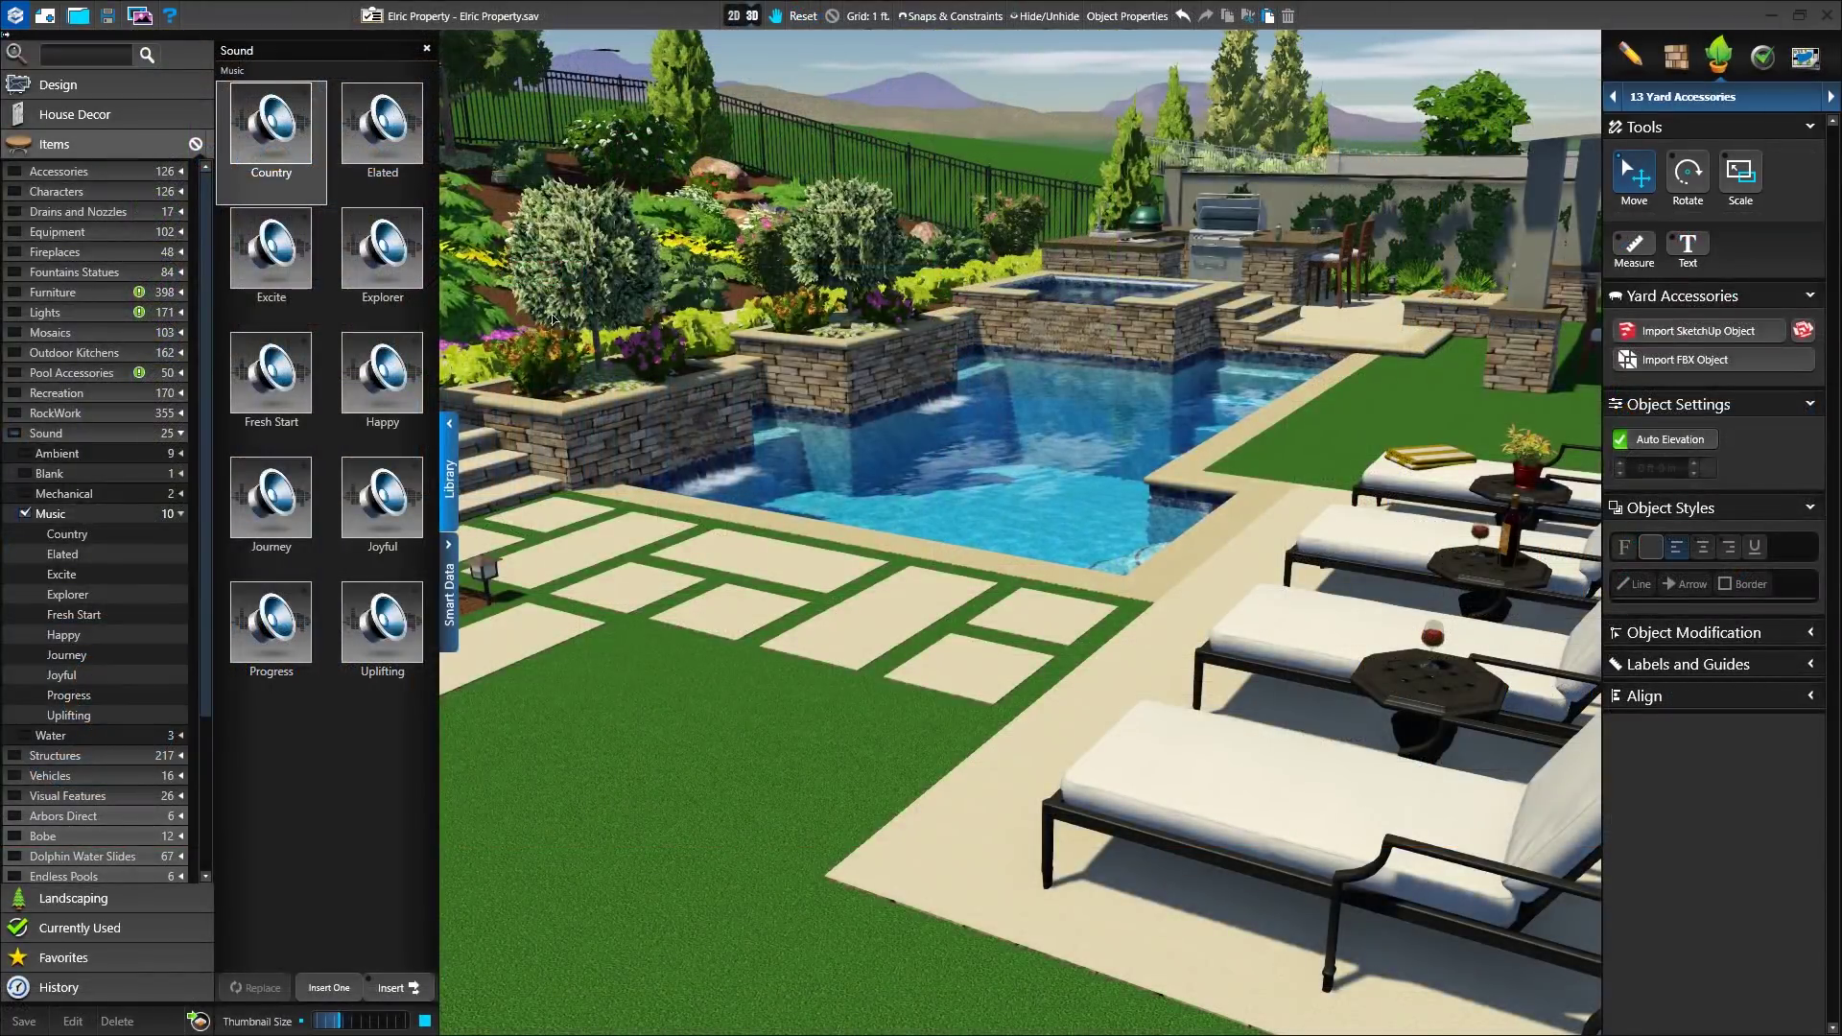
Step: Preview the Elated, Excite and Journey music tracks, then highlight the chaise lounges and bar chairs
left_click(374, 135)
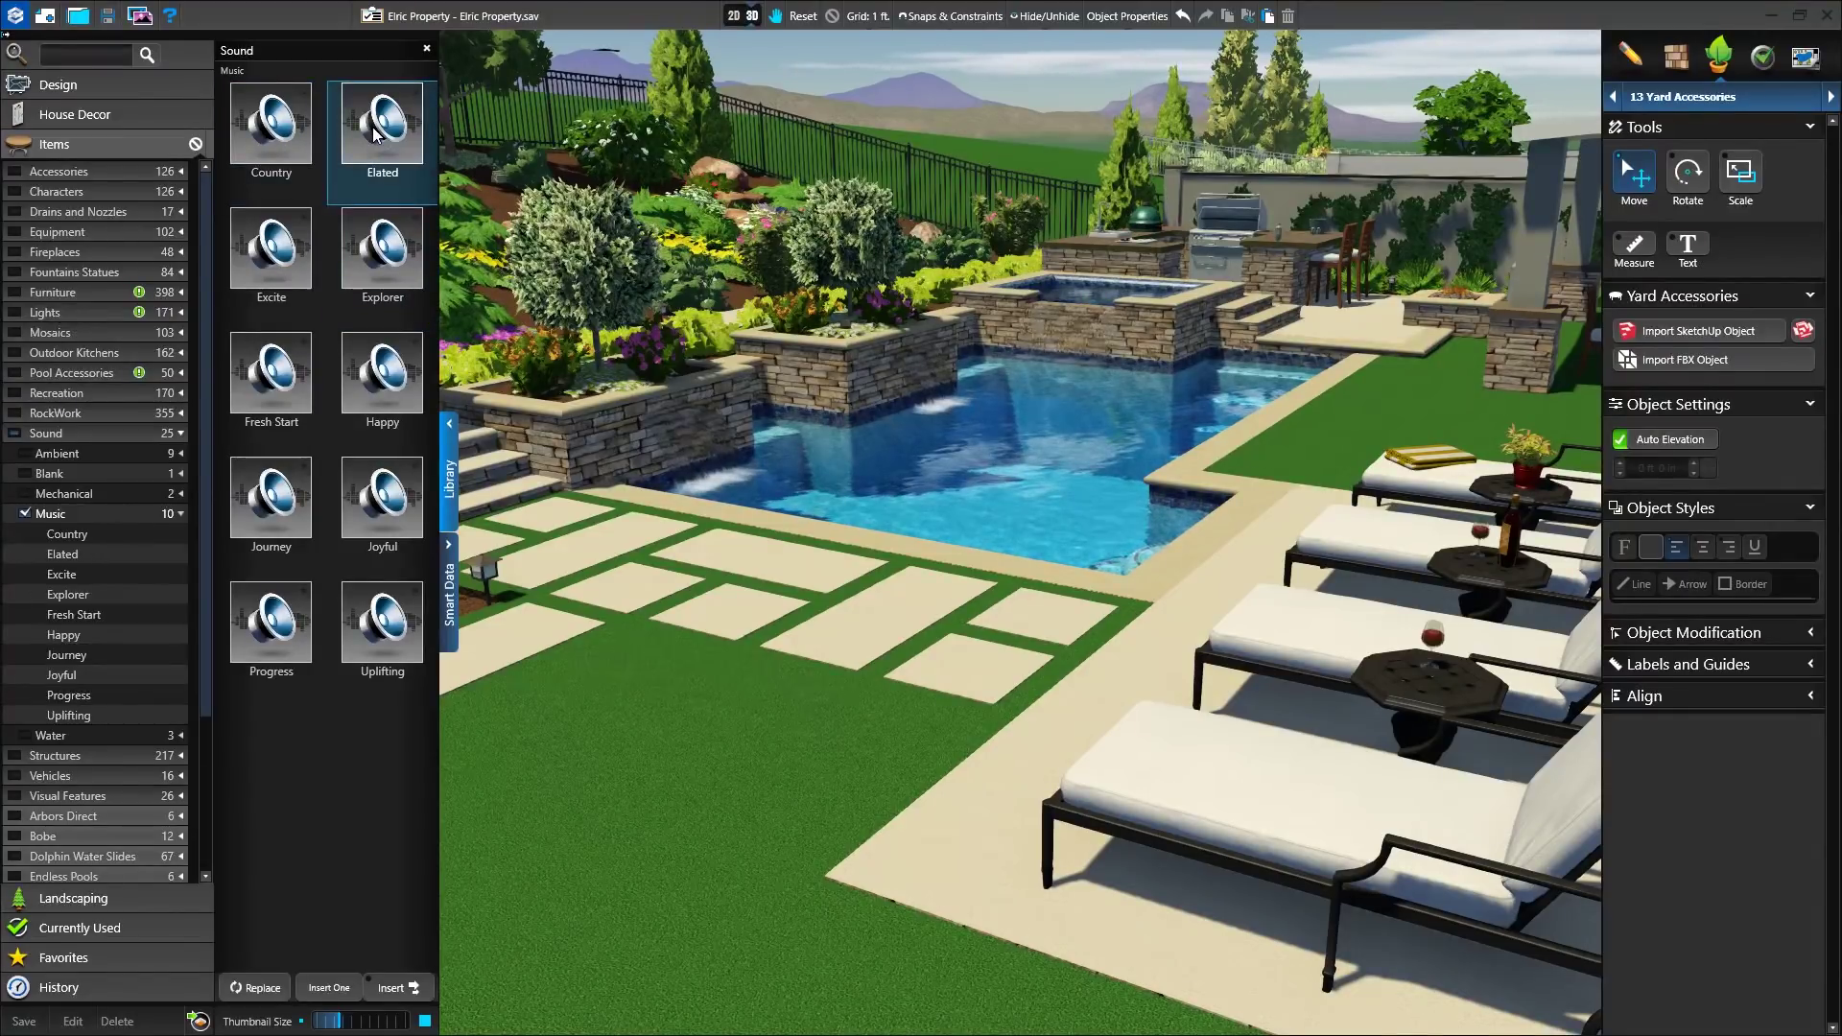
left_click(282, 245)
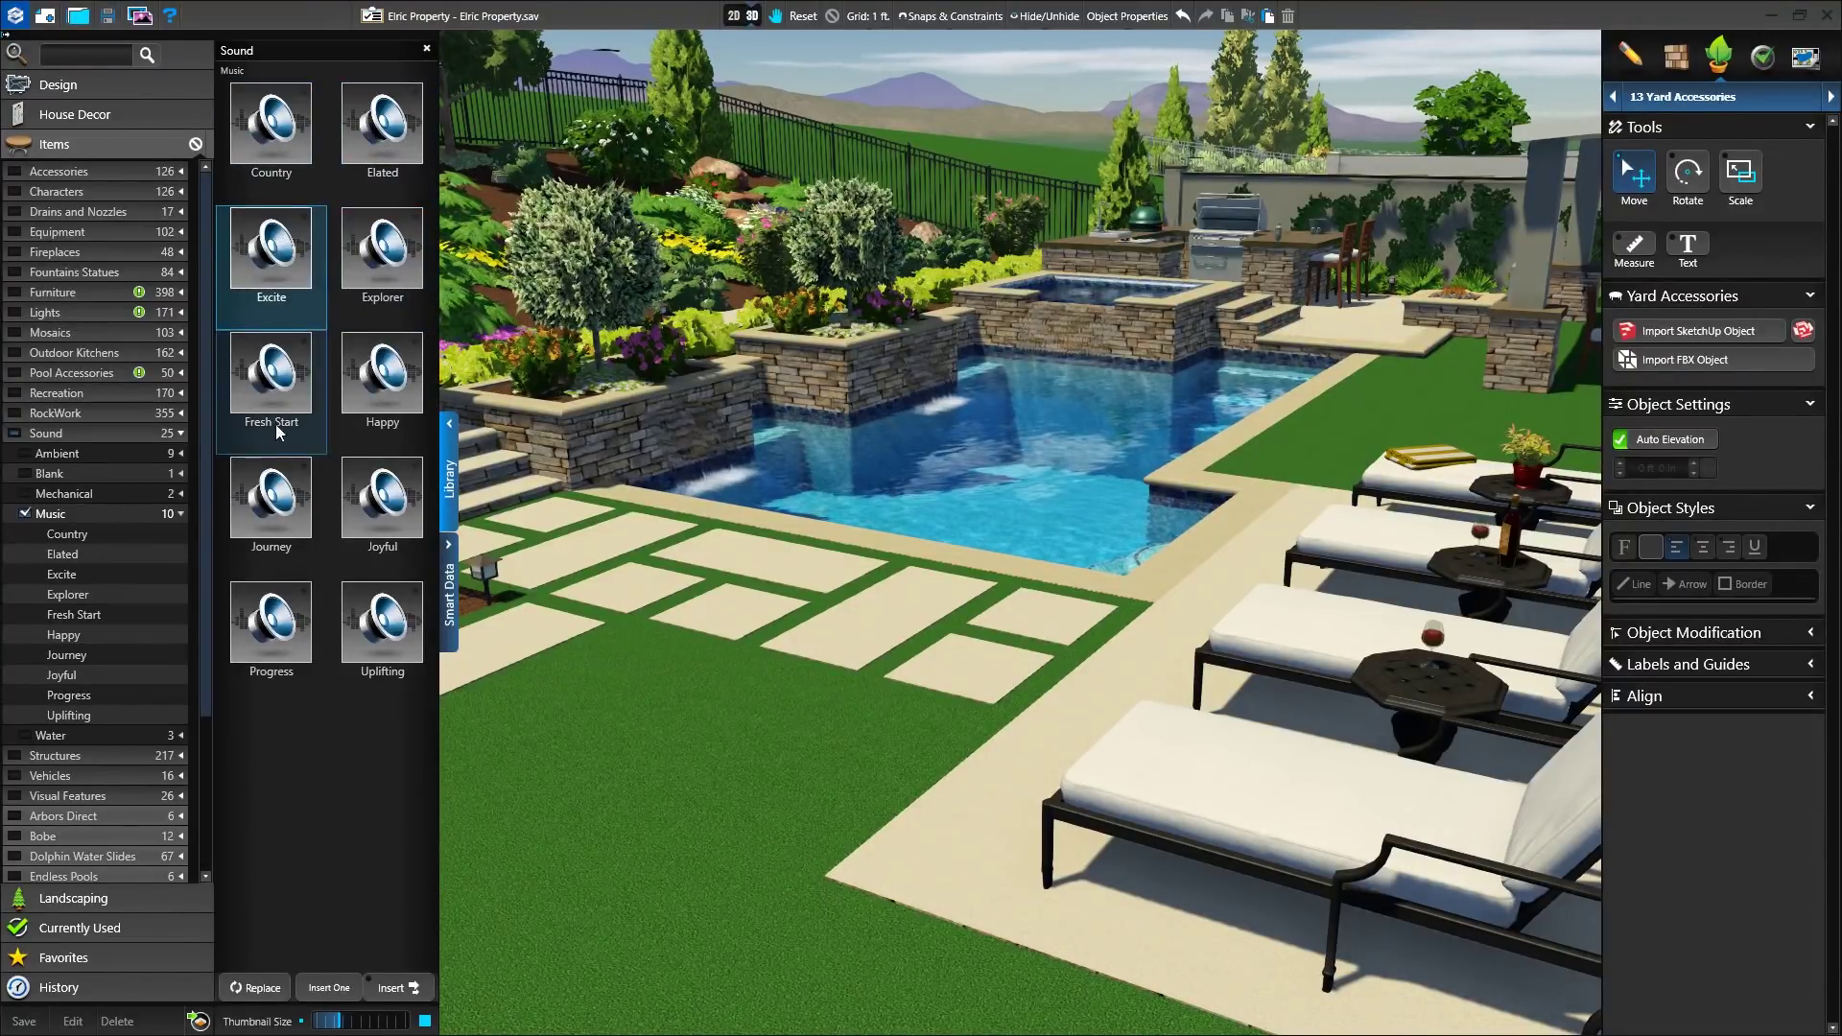
left_click(275, 490)
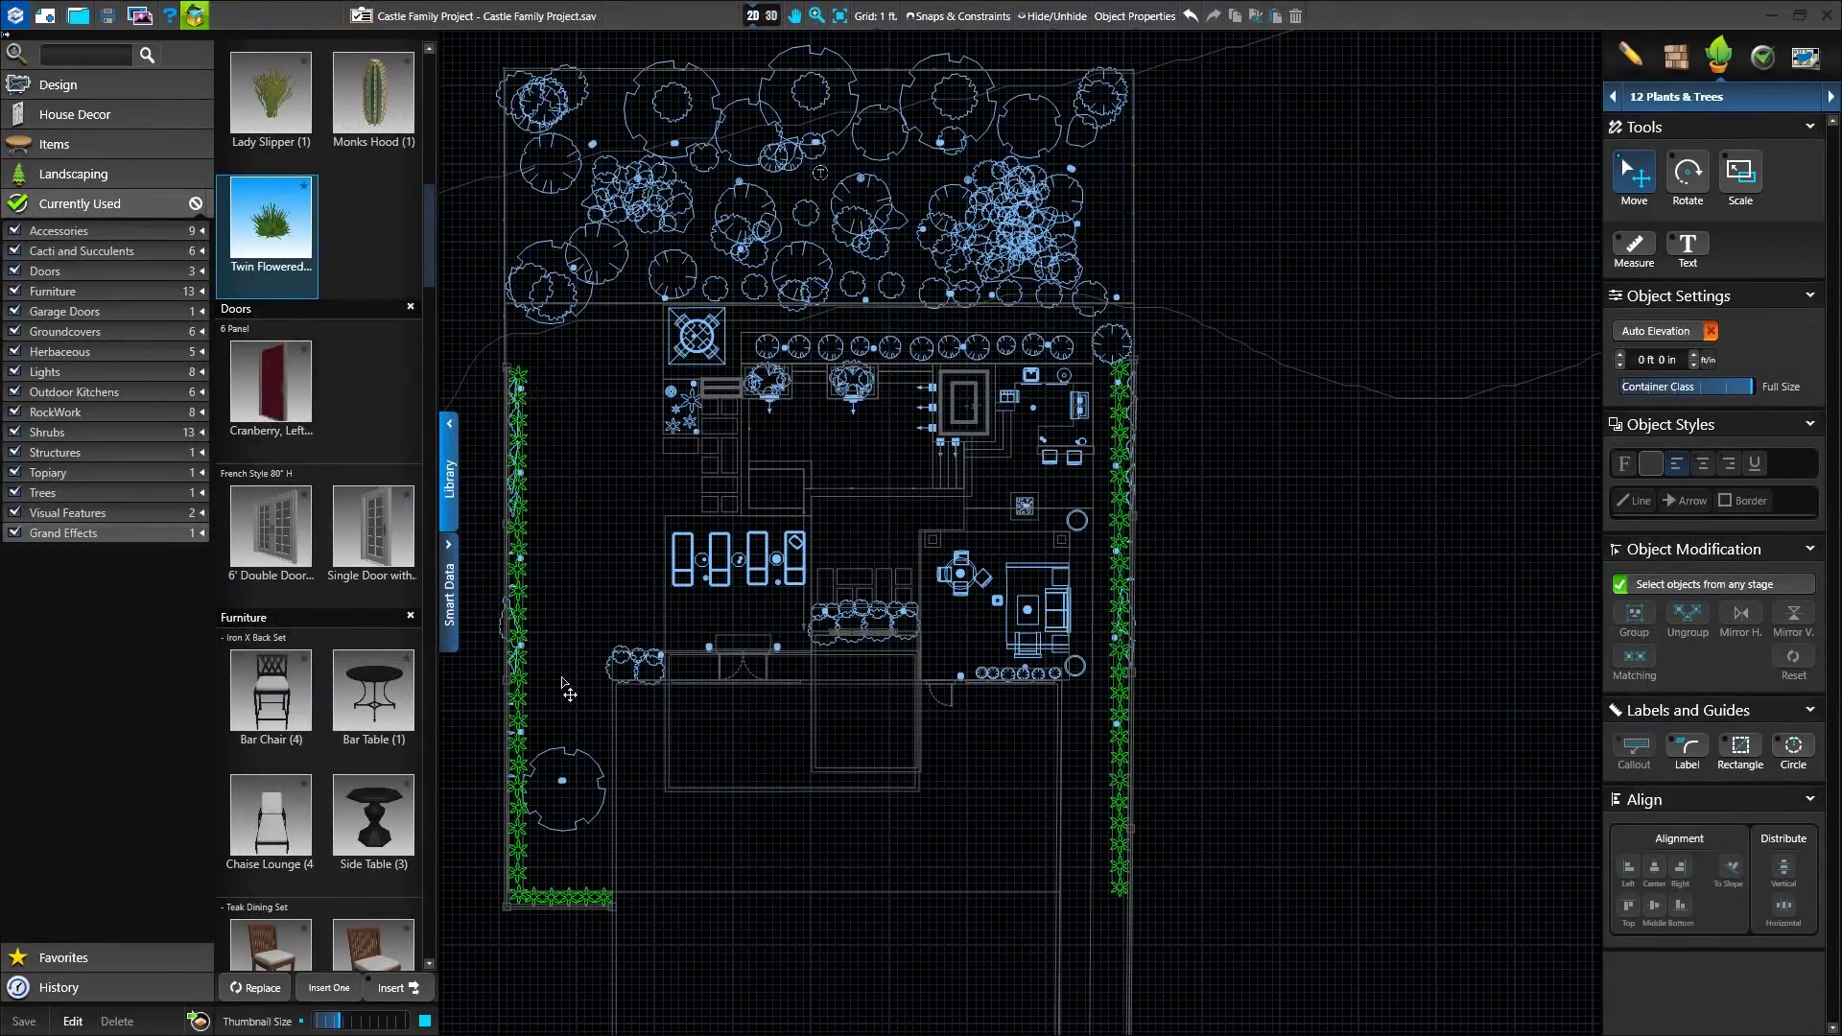
left_click(285, 811)
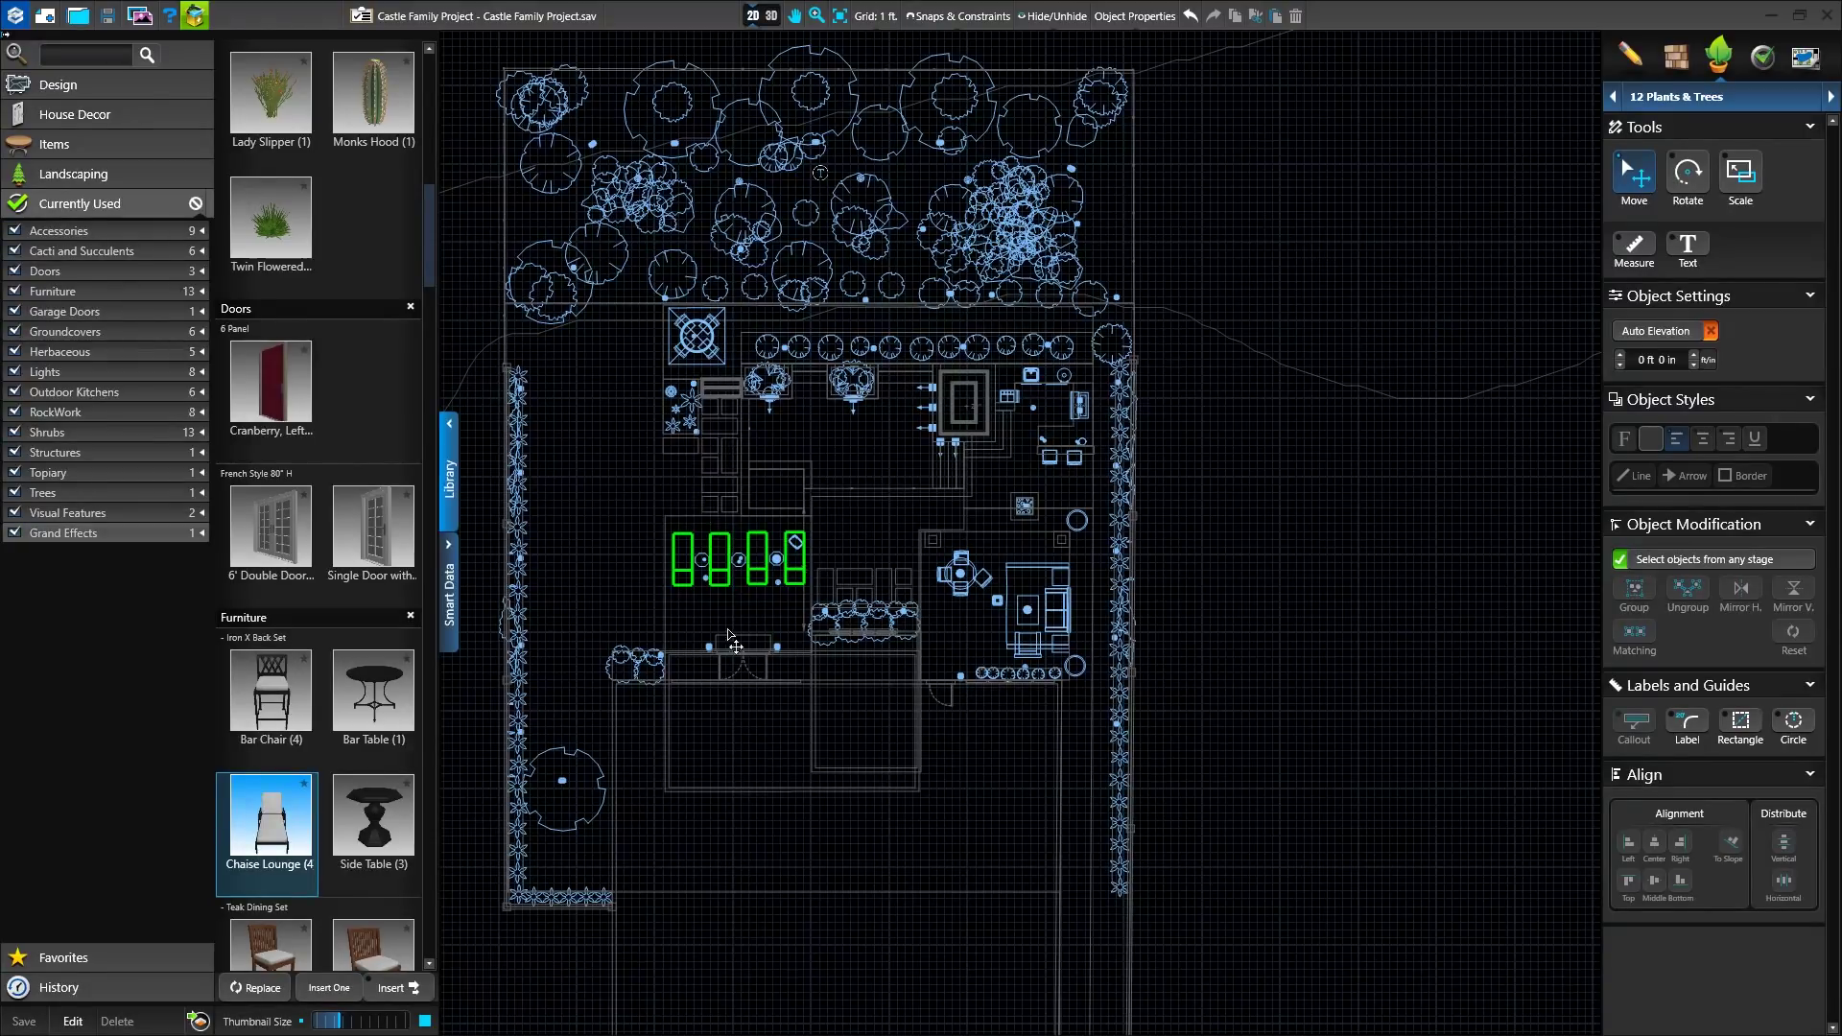
left_click(279, 691)
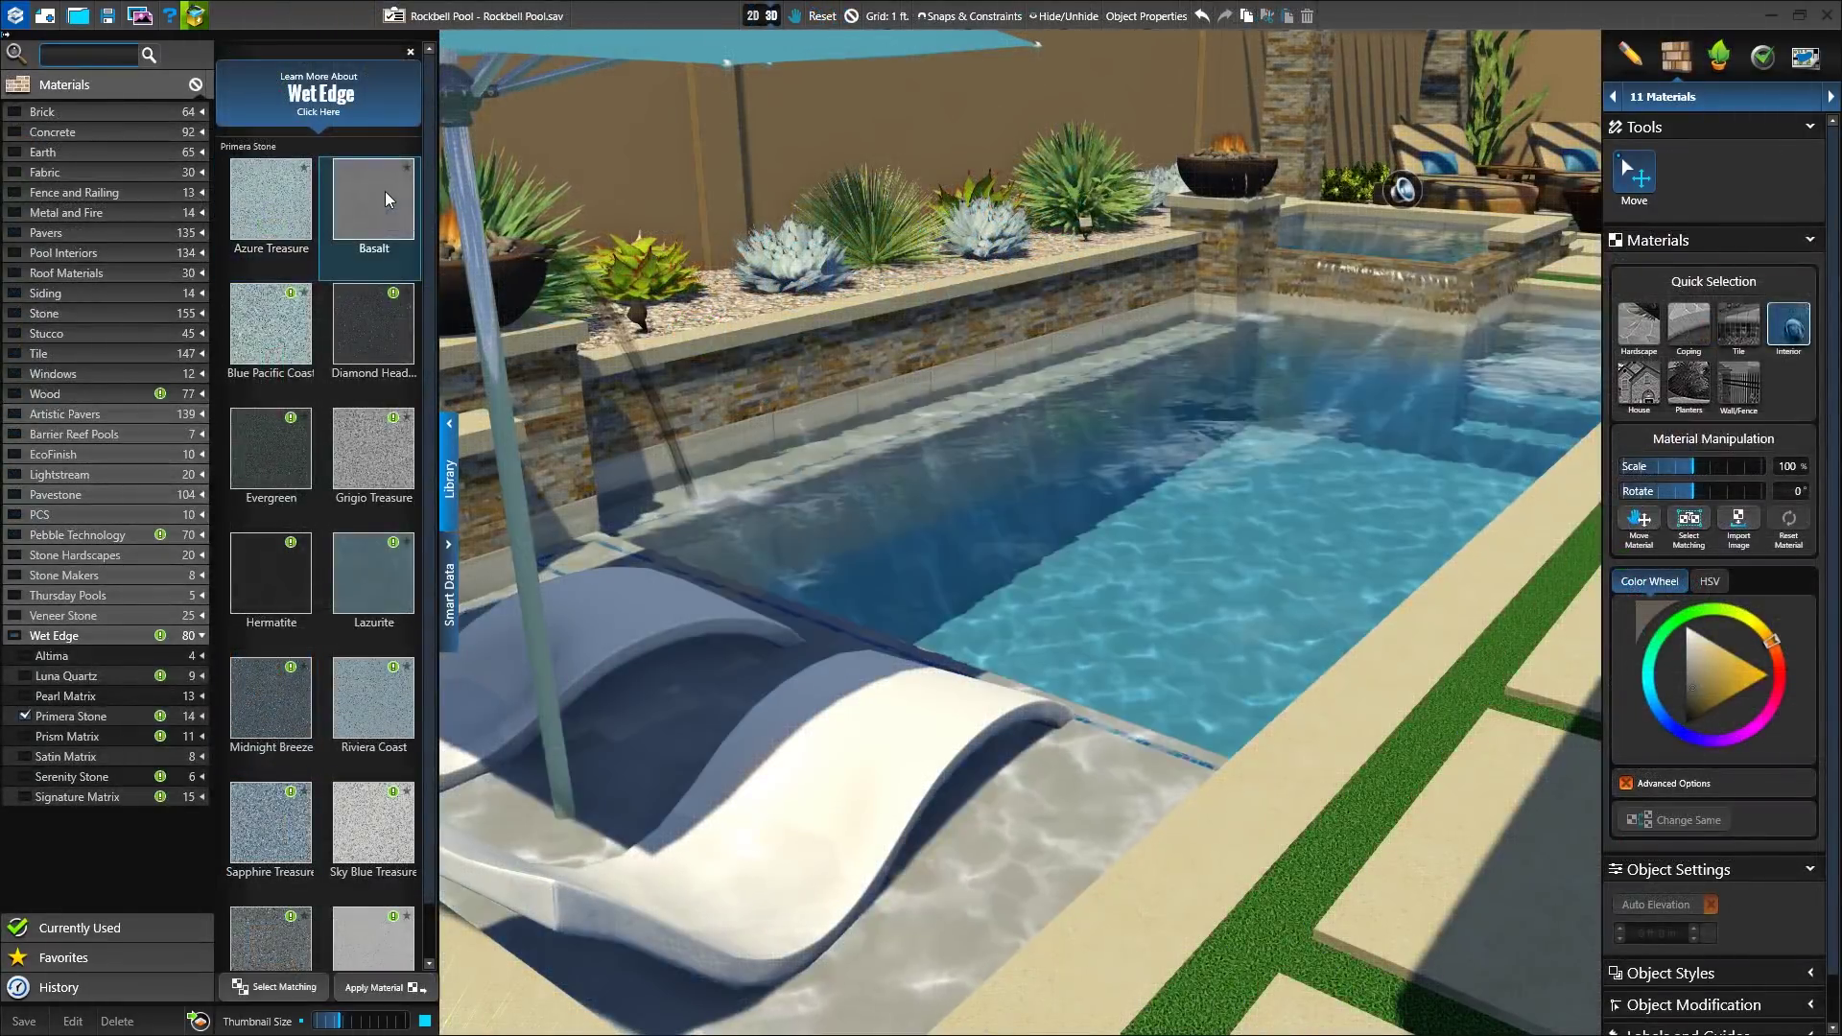
Step: Apply the Blue Pacific Coast, Diamond Head, Evergreen, Grigio Treasure and Hermatite finishes to the pool interior
left_click(272, 326)
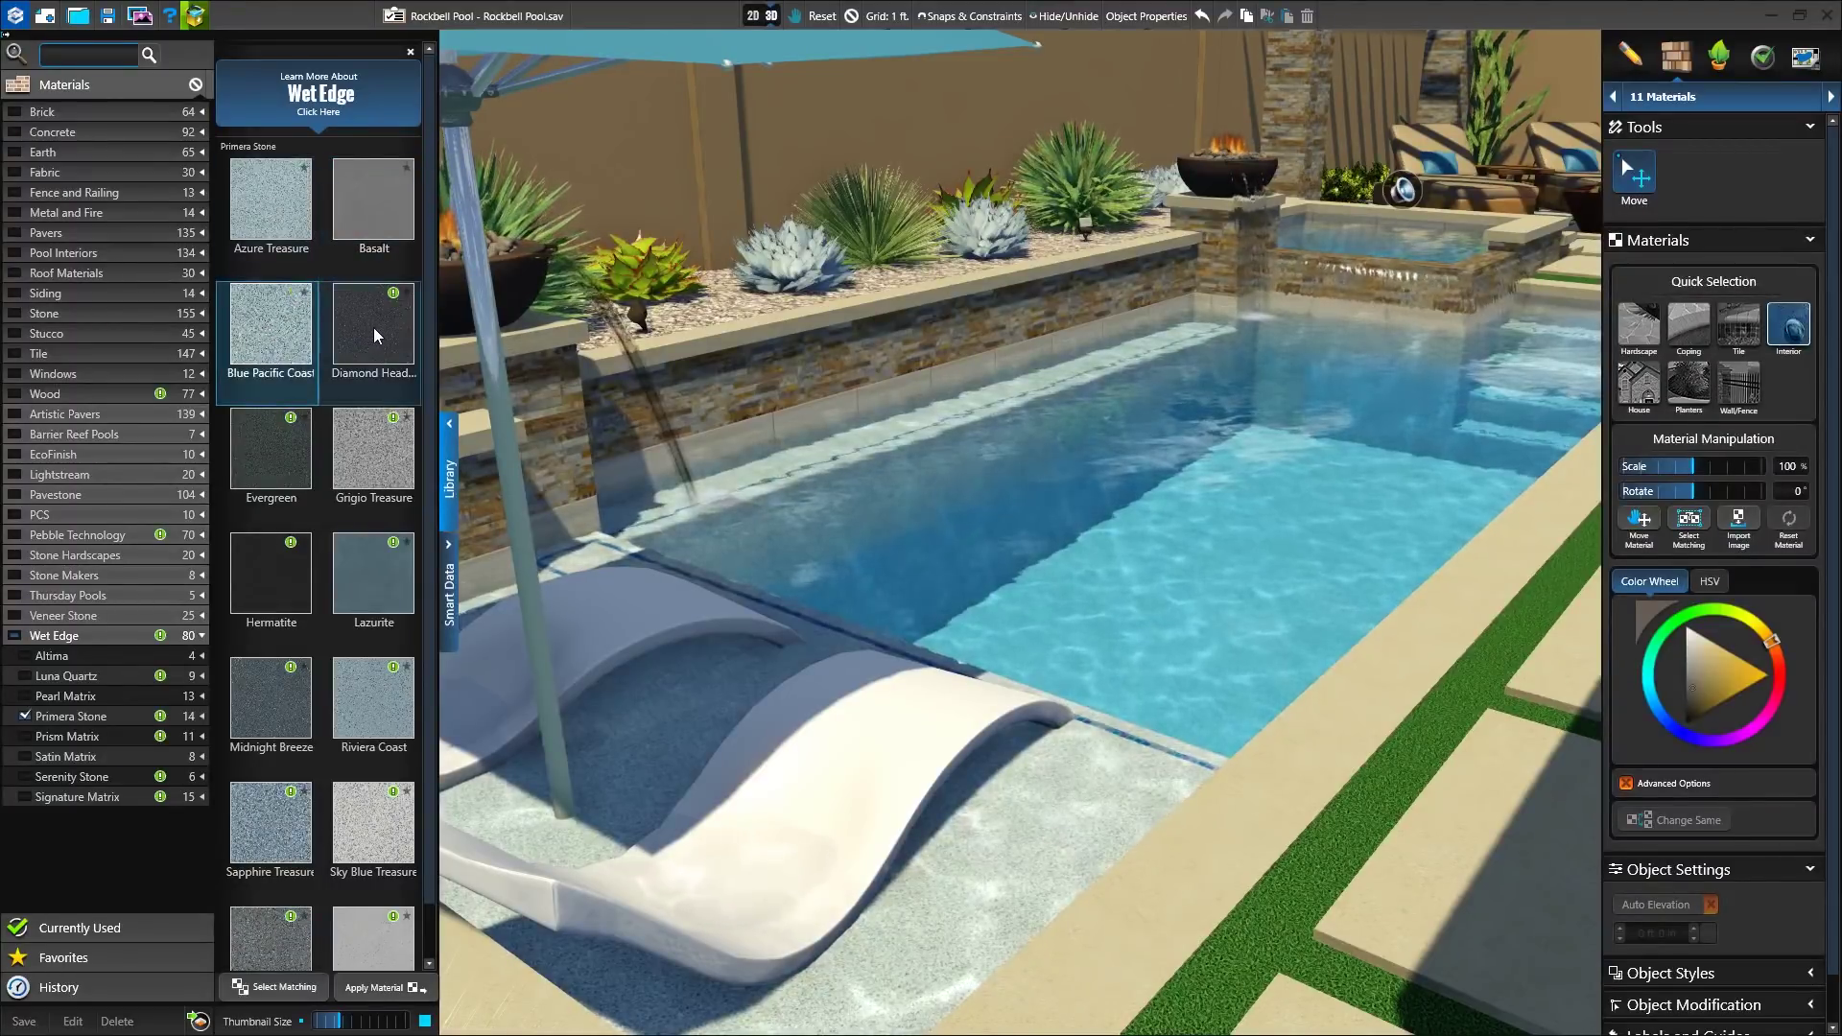
left_click(374, 335)
left_click(278, 457)
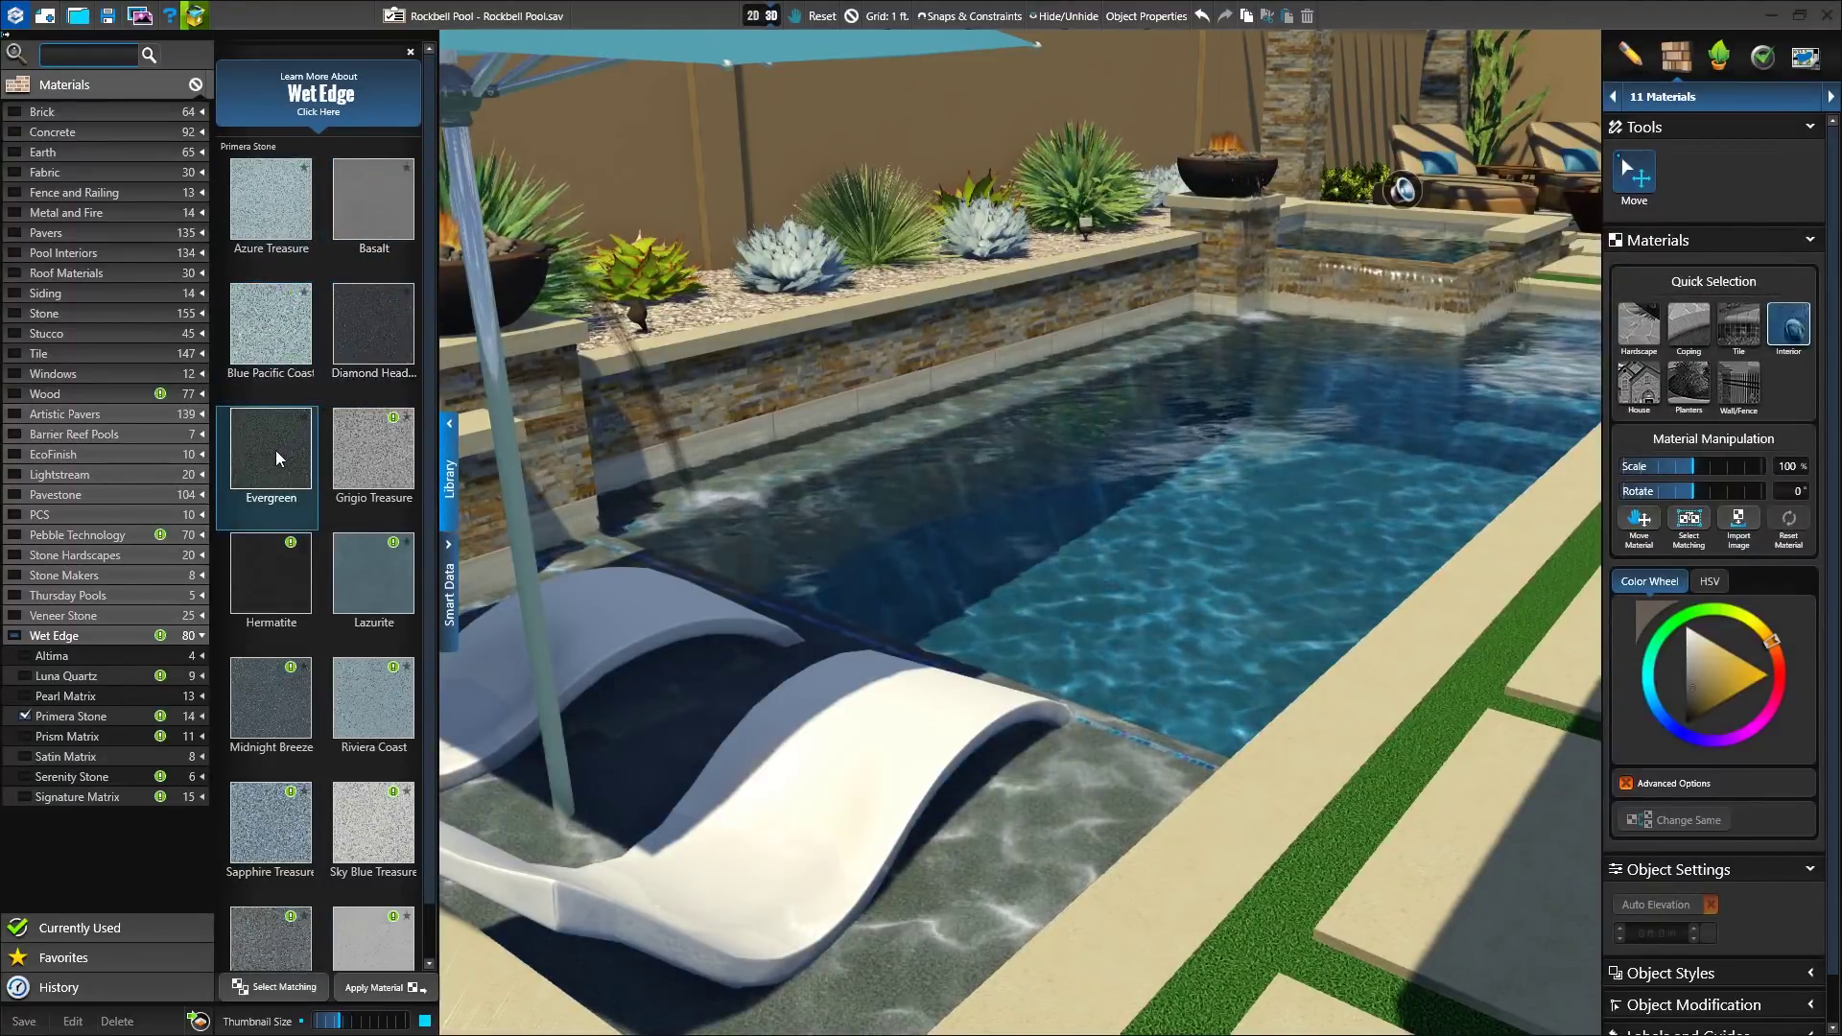
left_click(373, 449)
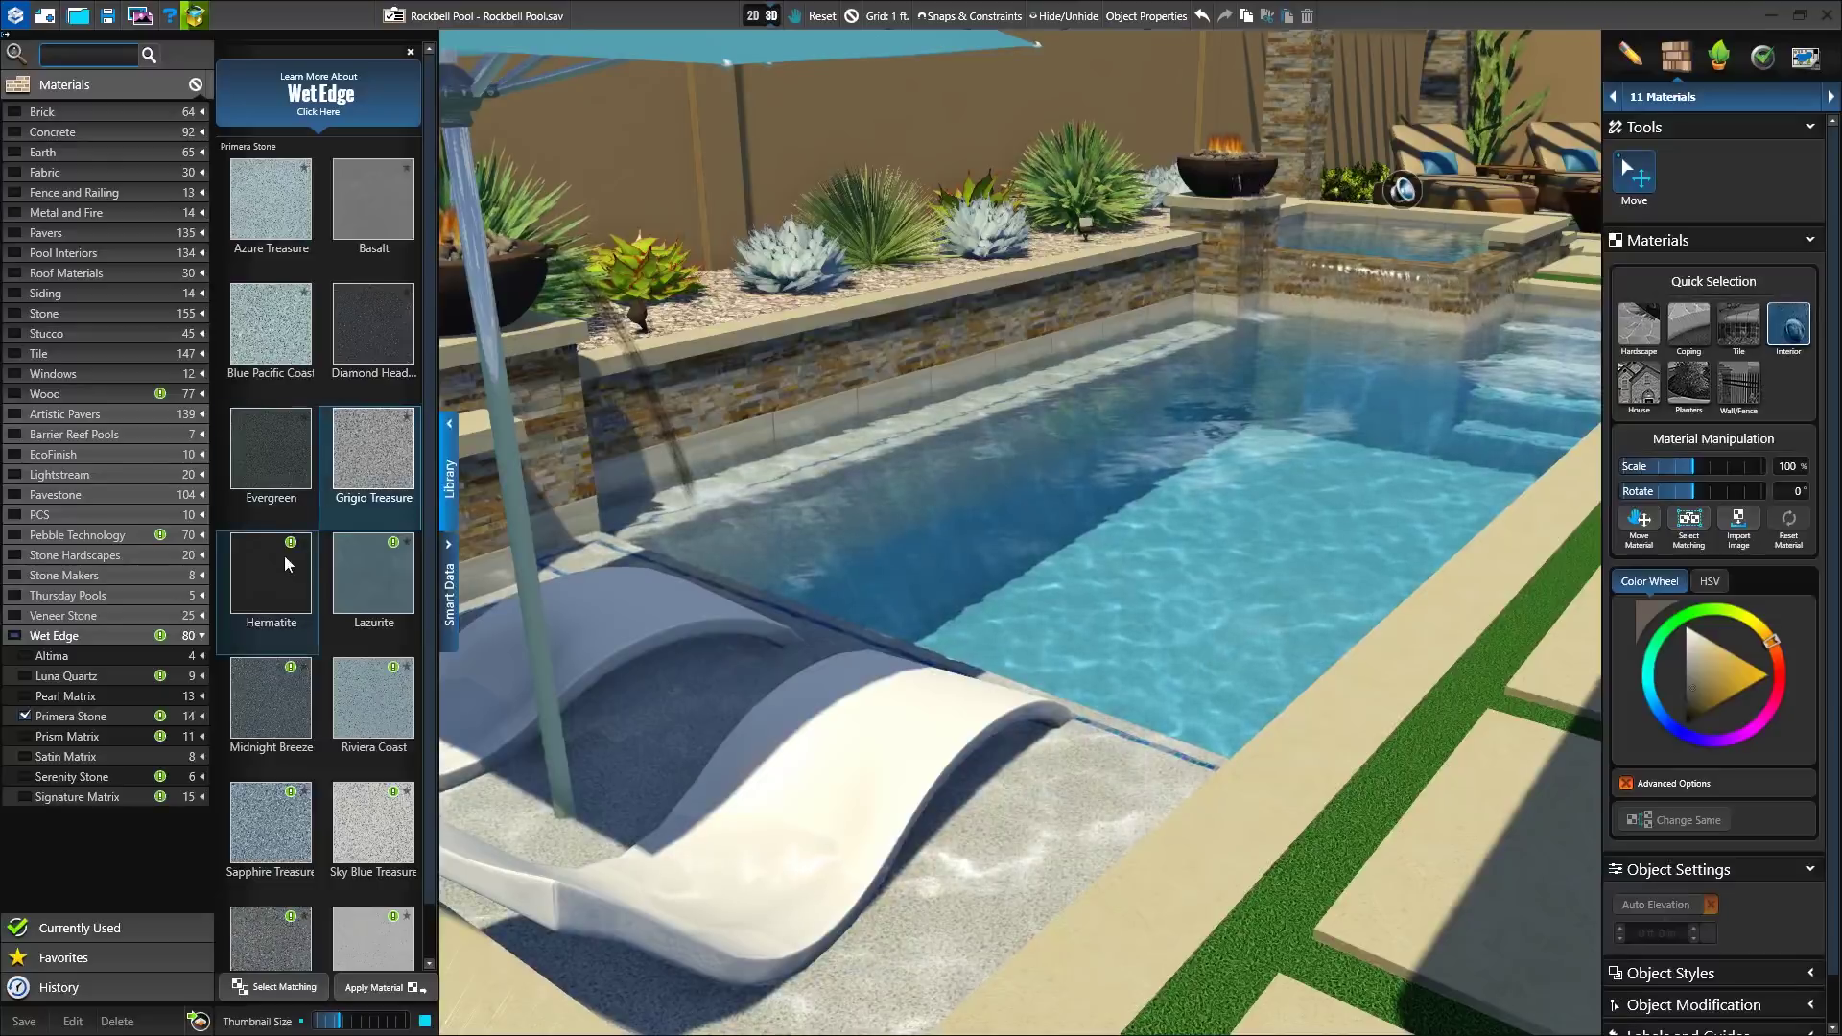
left_click(285, 563)
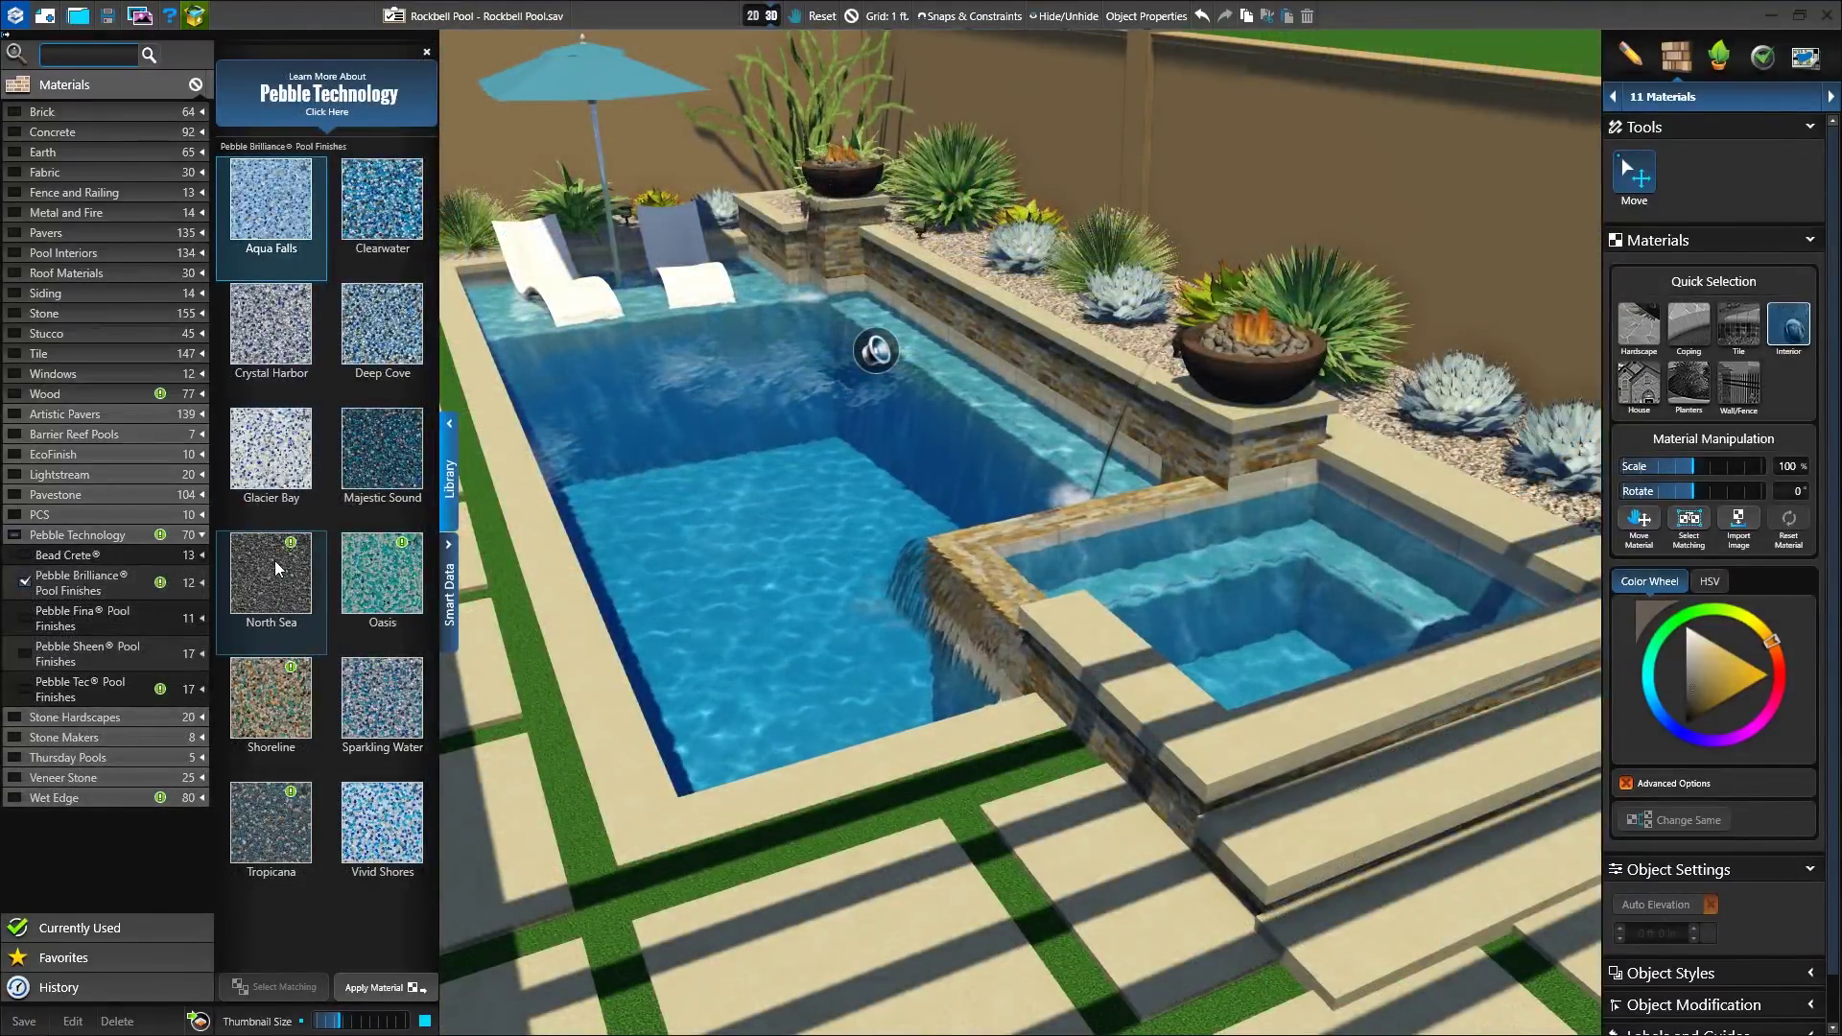
Step: Apply the North Sea, Oasis and finally Shoreline finishes to the pool interior
left_click(274, 570)
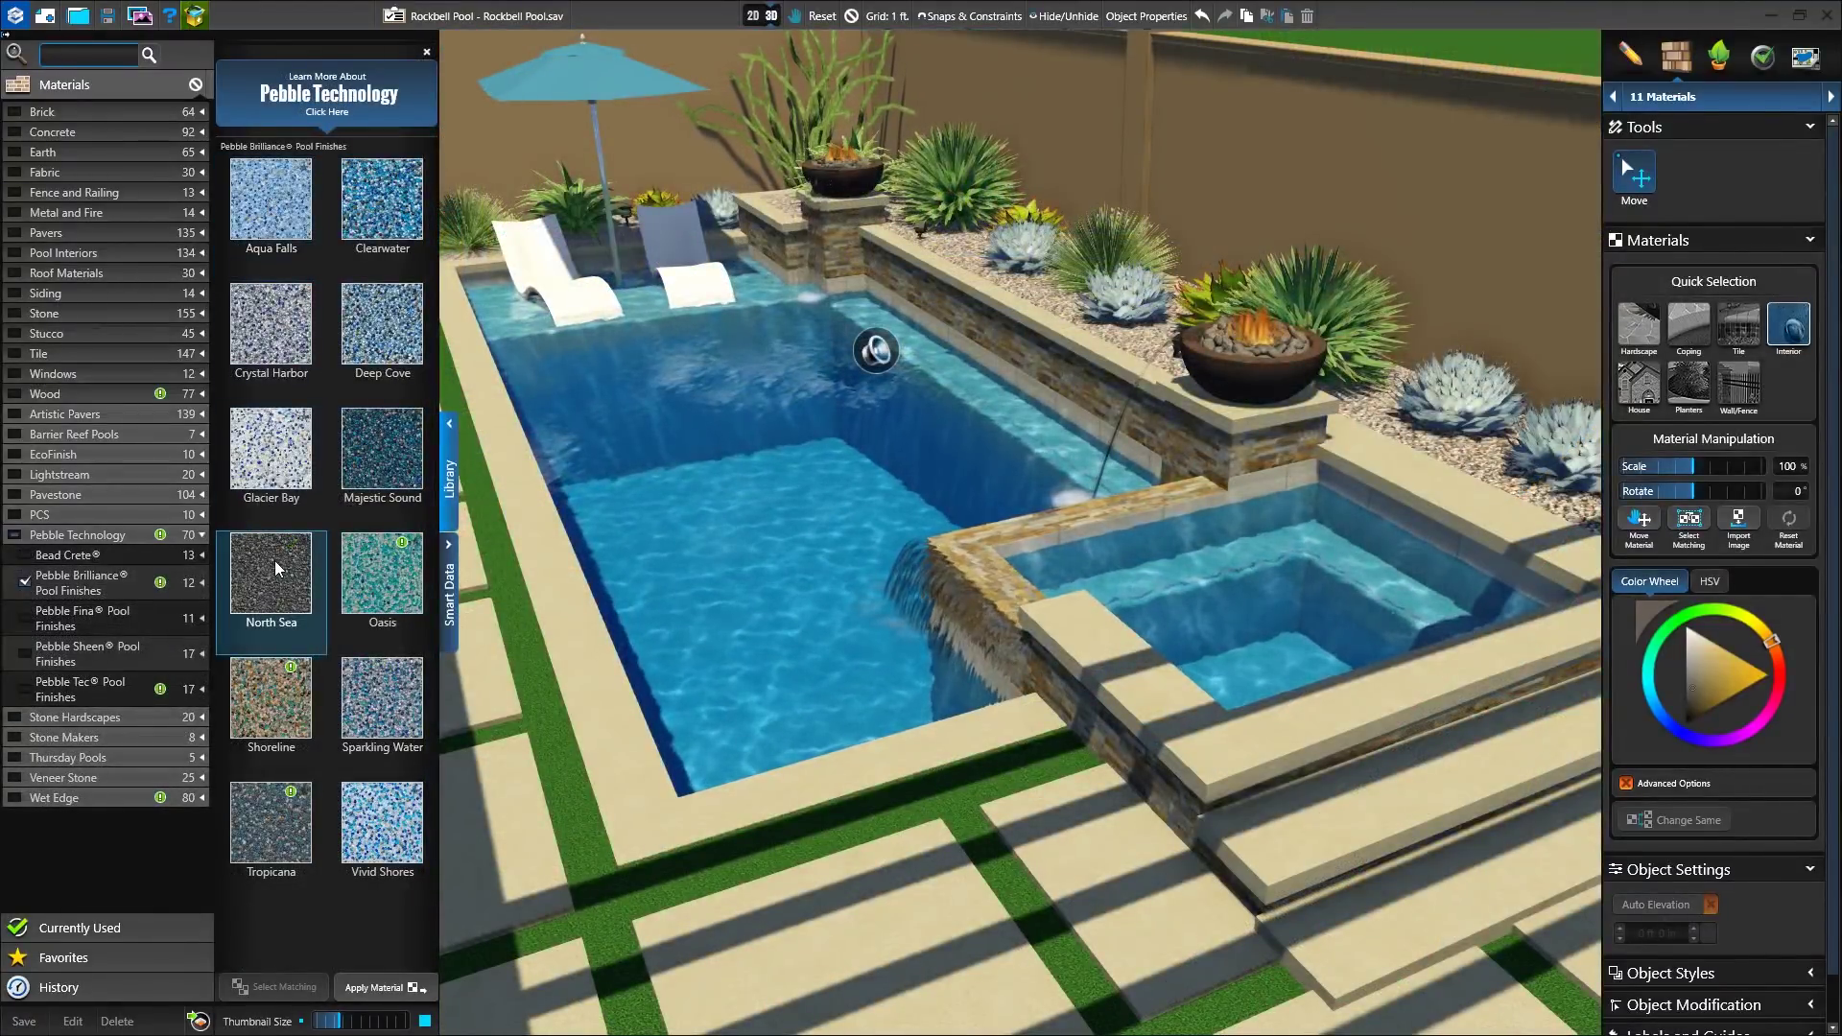
left_click(379, 576)
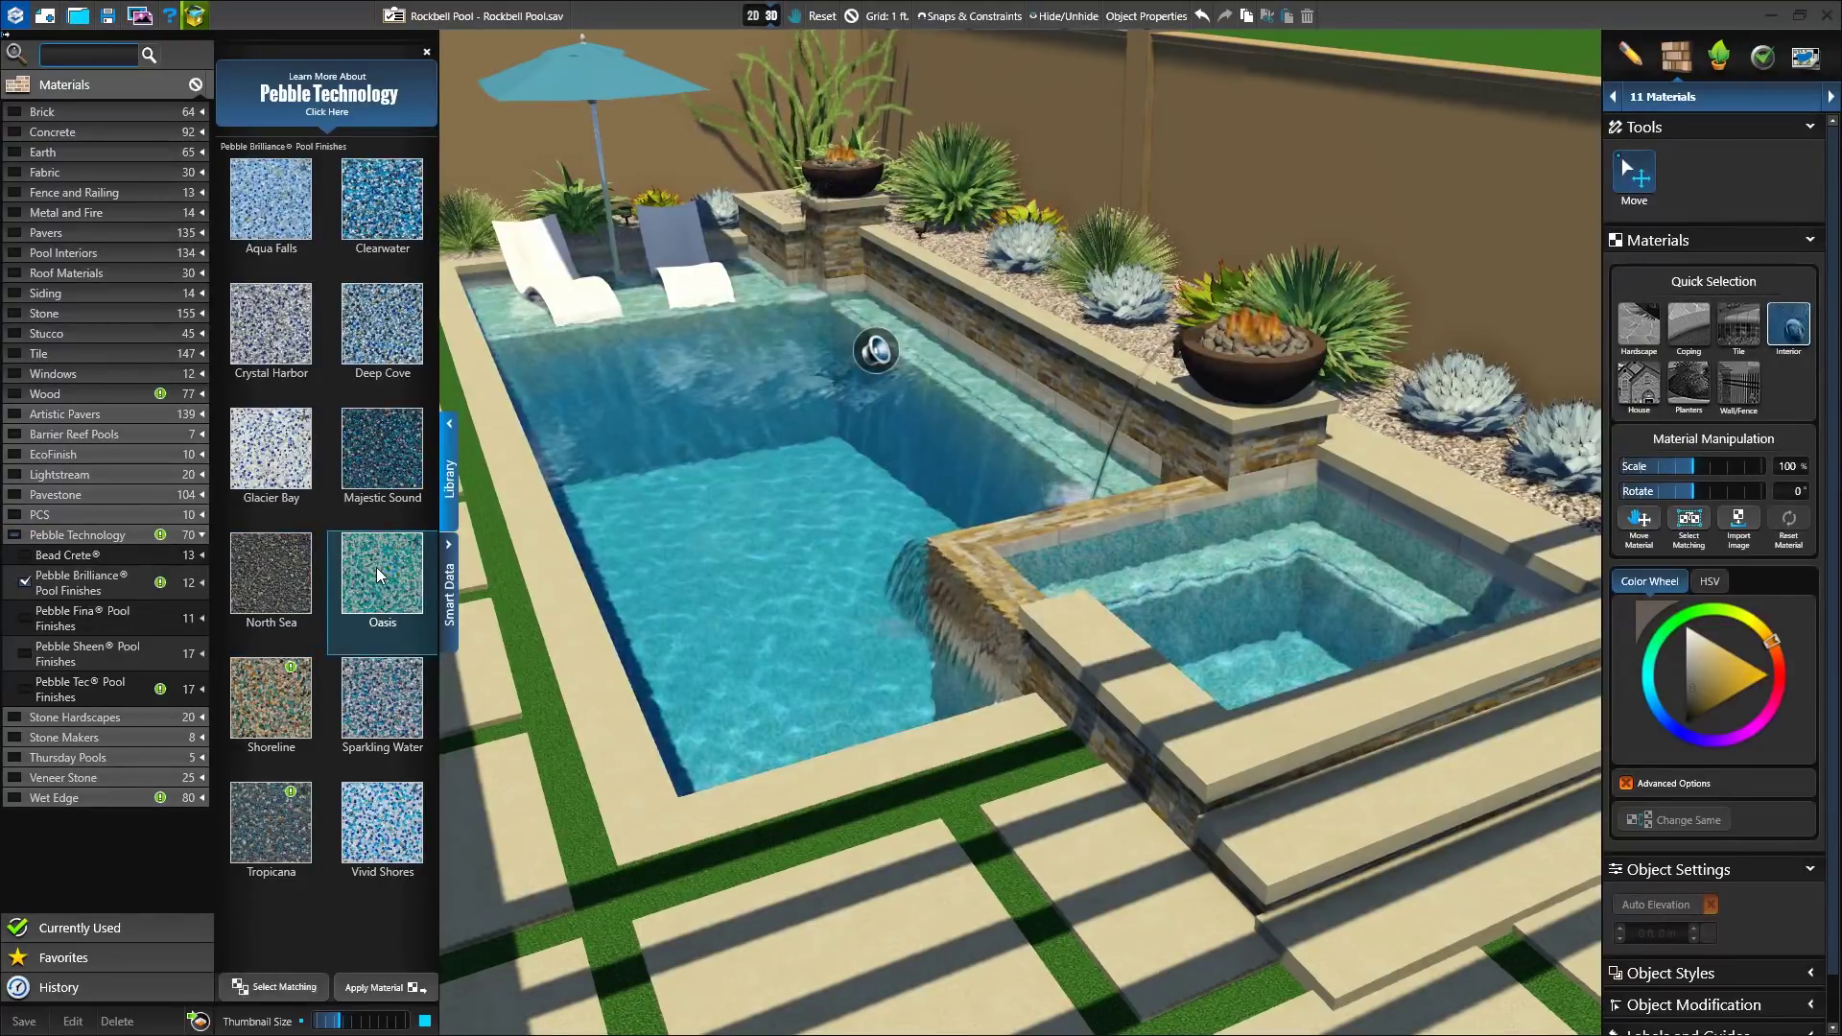
left_click(275, 692)
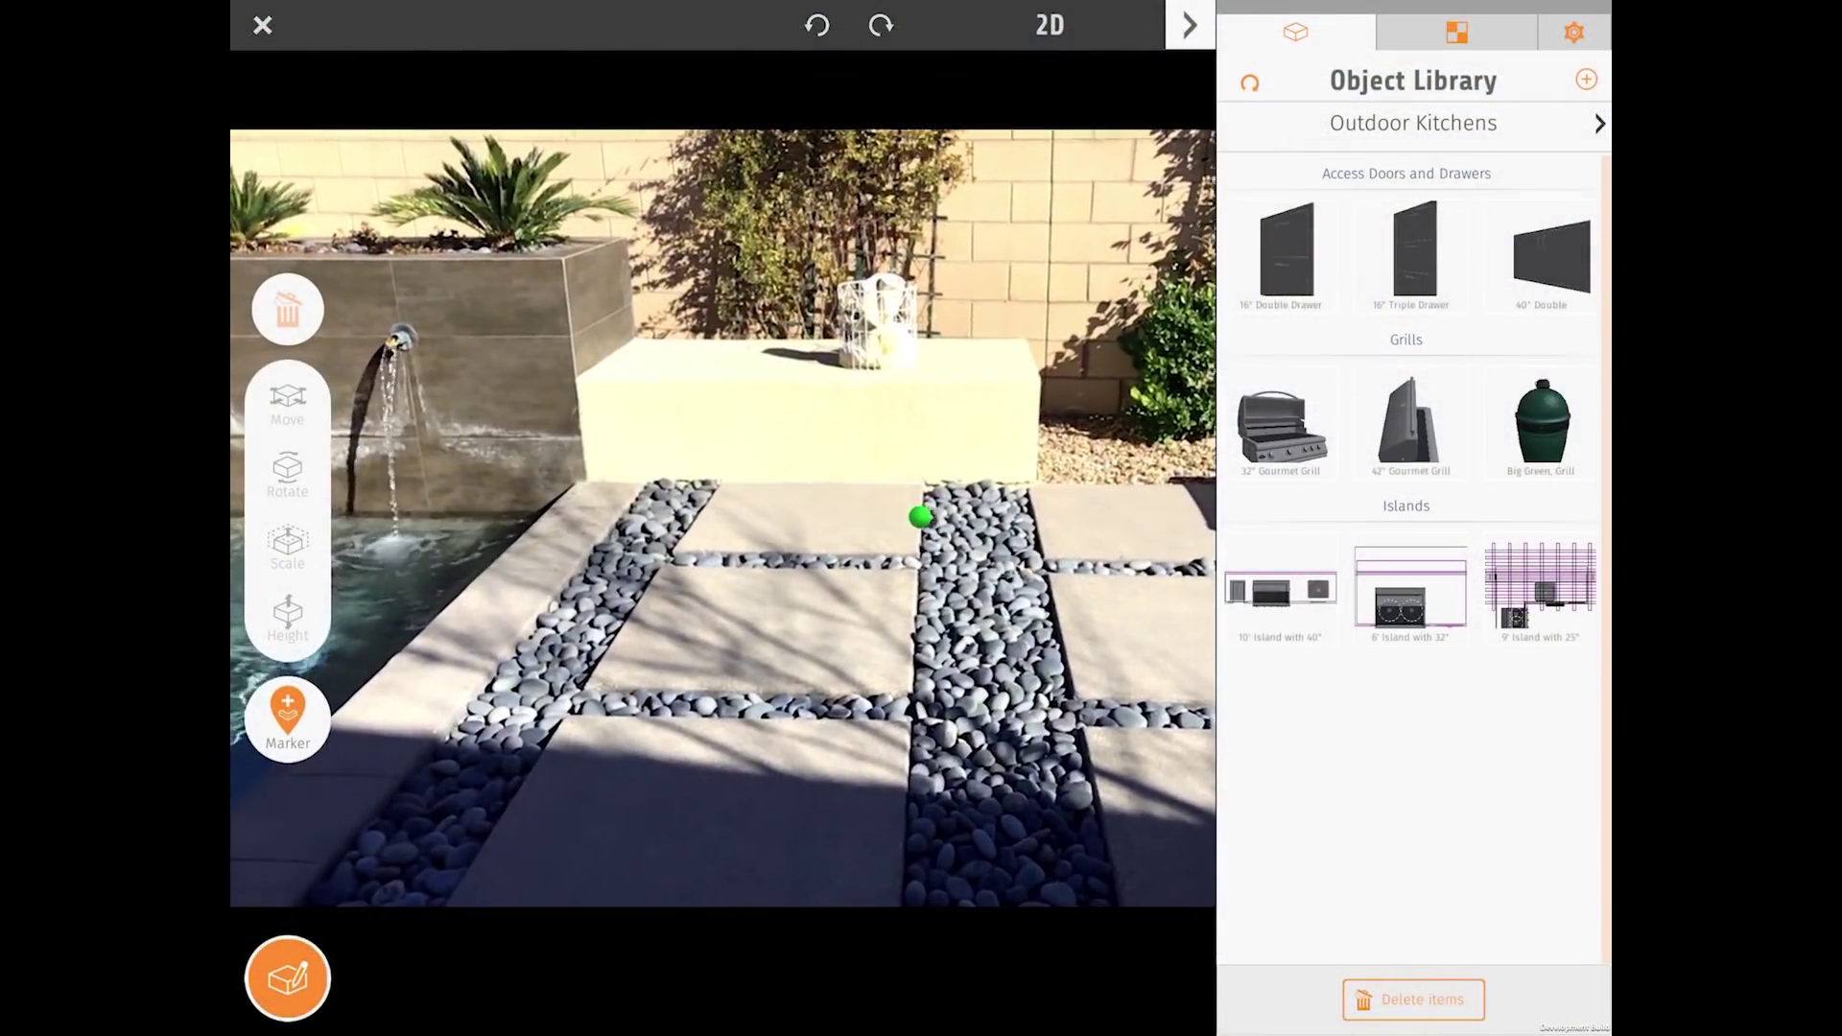
Step: Place the outdoor kitchen island with grill and sink on the AR design's patio
left_click(1544, 580)
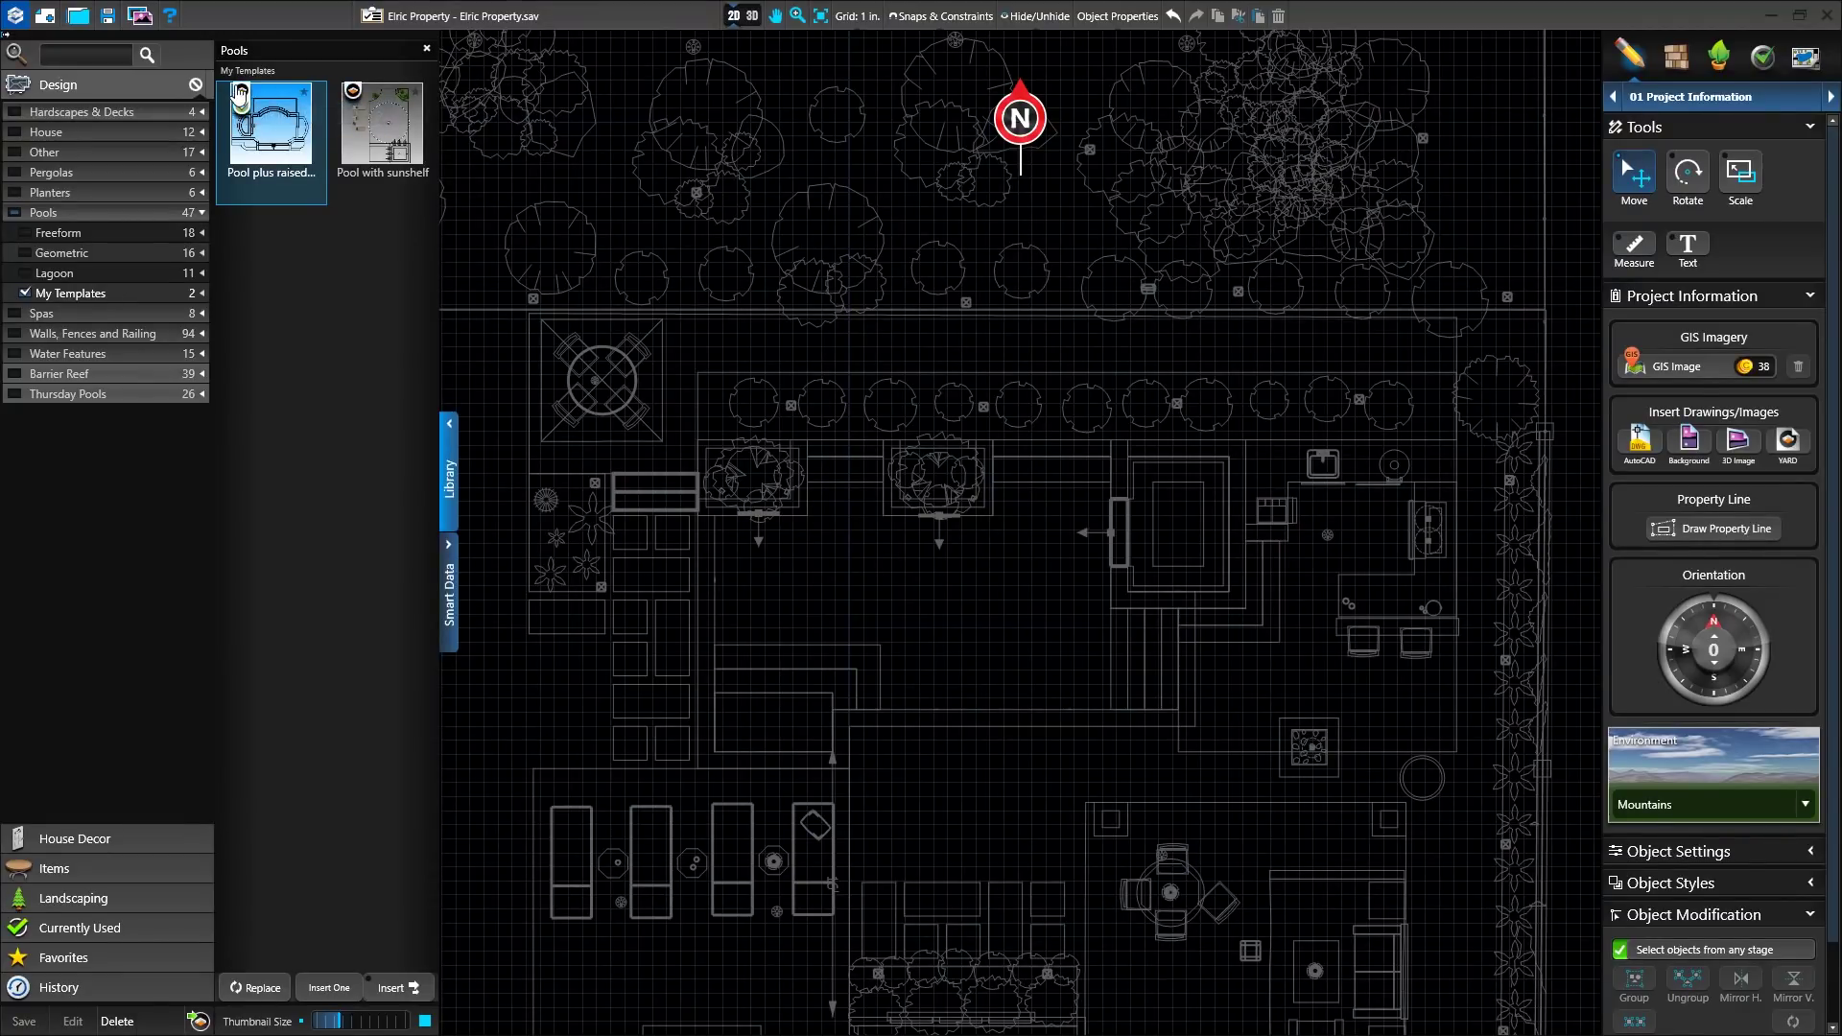
left_click(353, 102)
left_click(1111, 583)
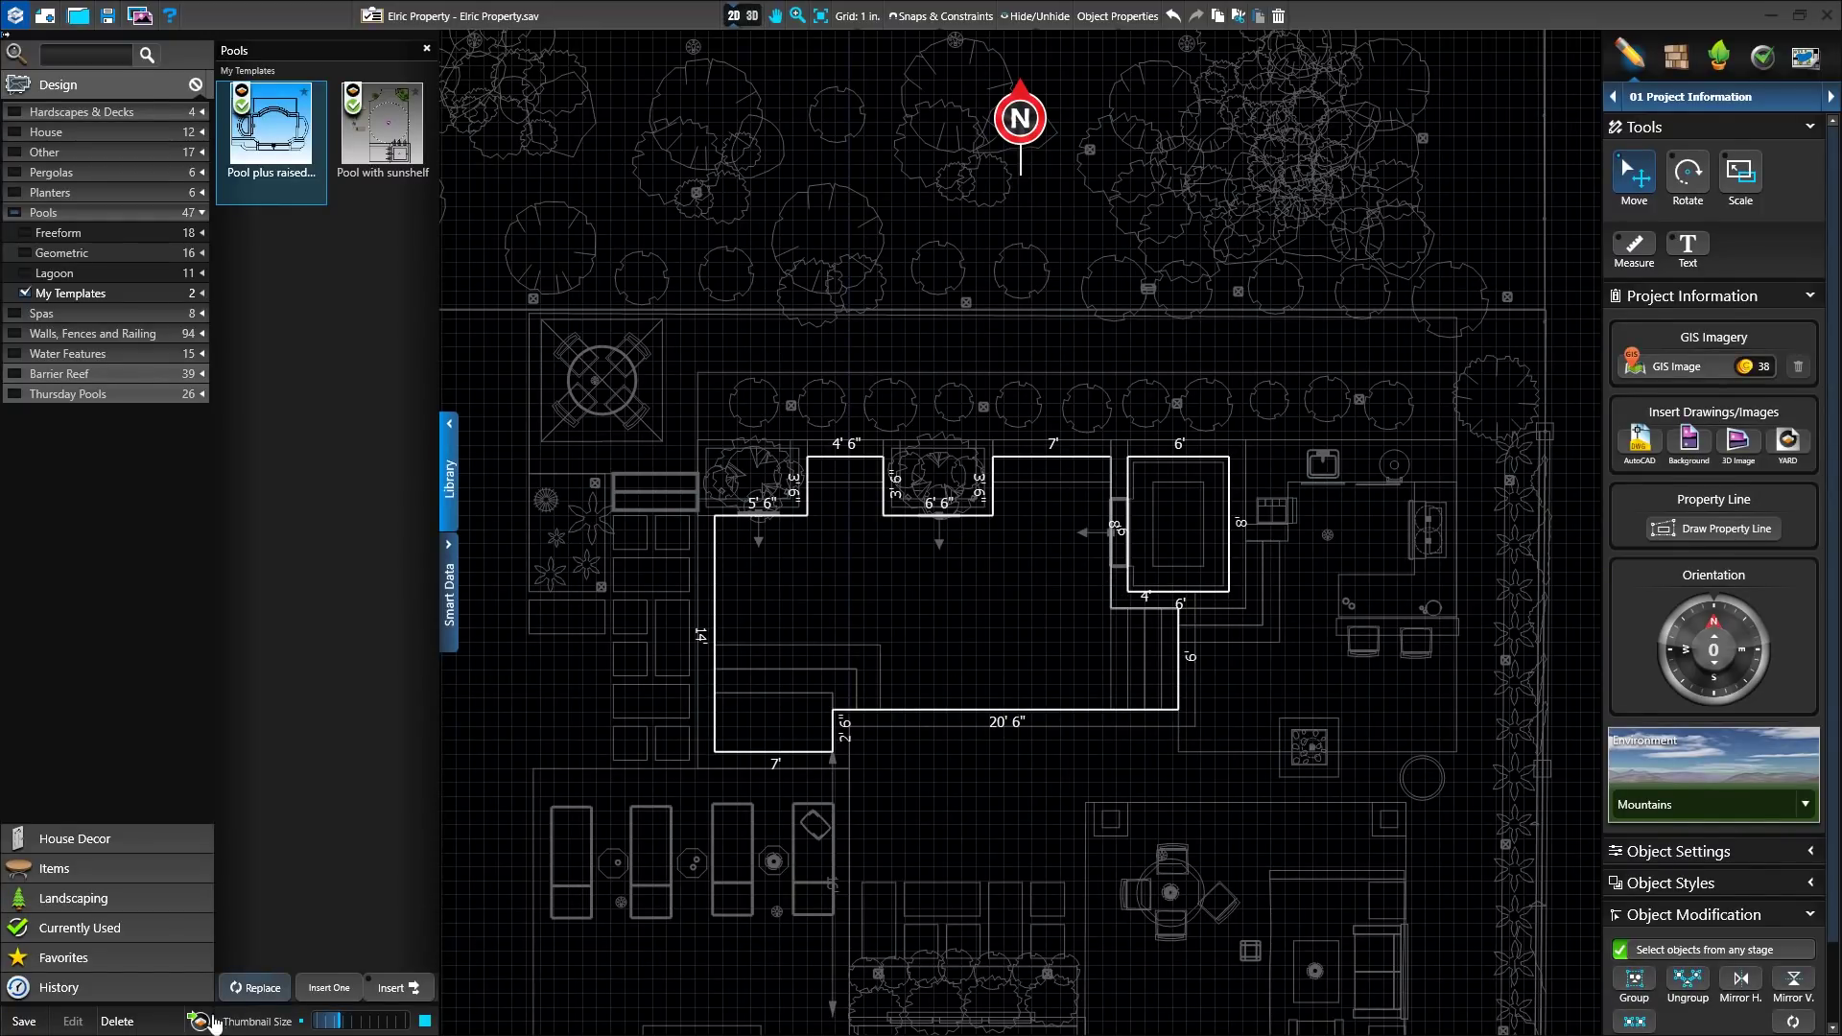
left_click(210, 1022)
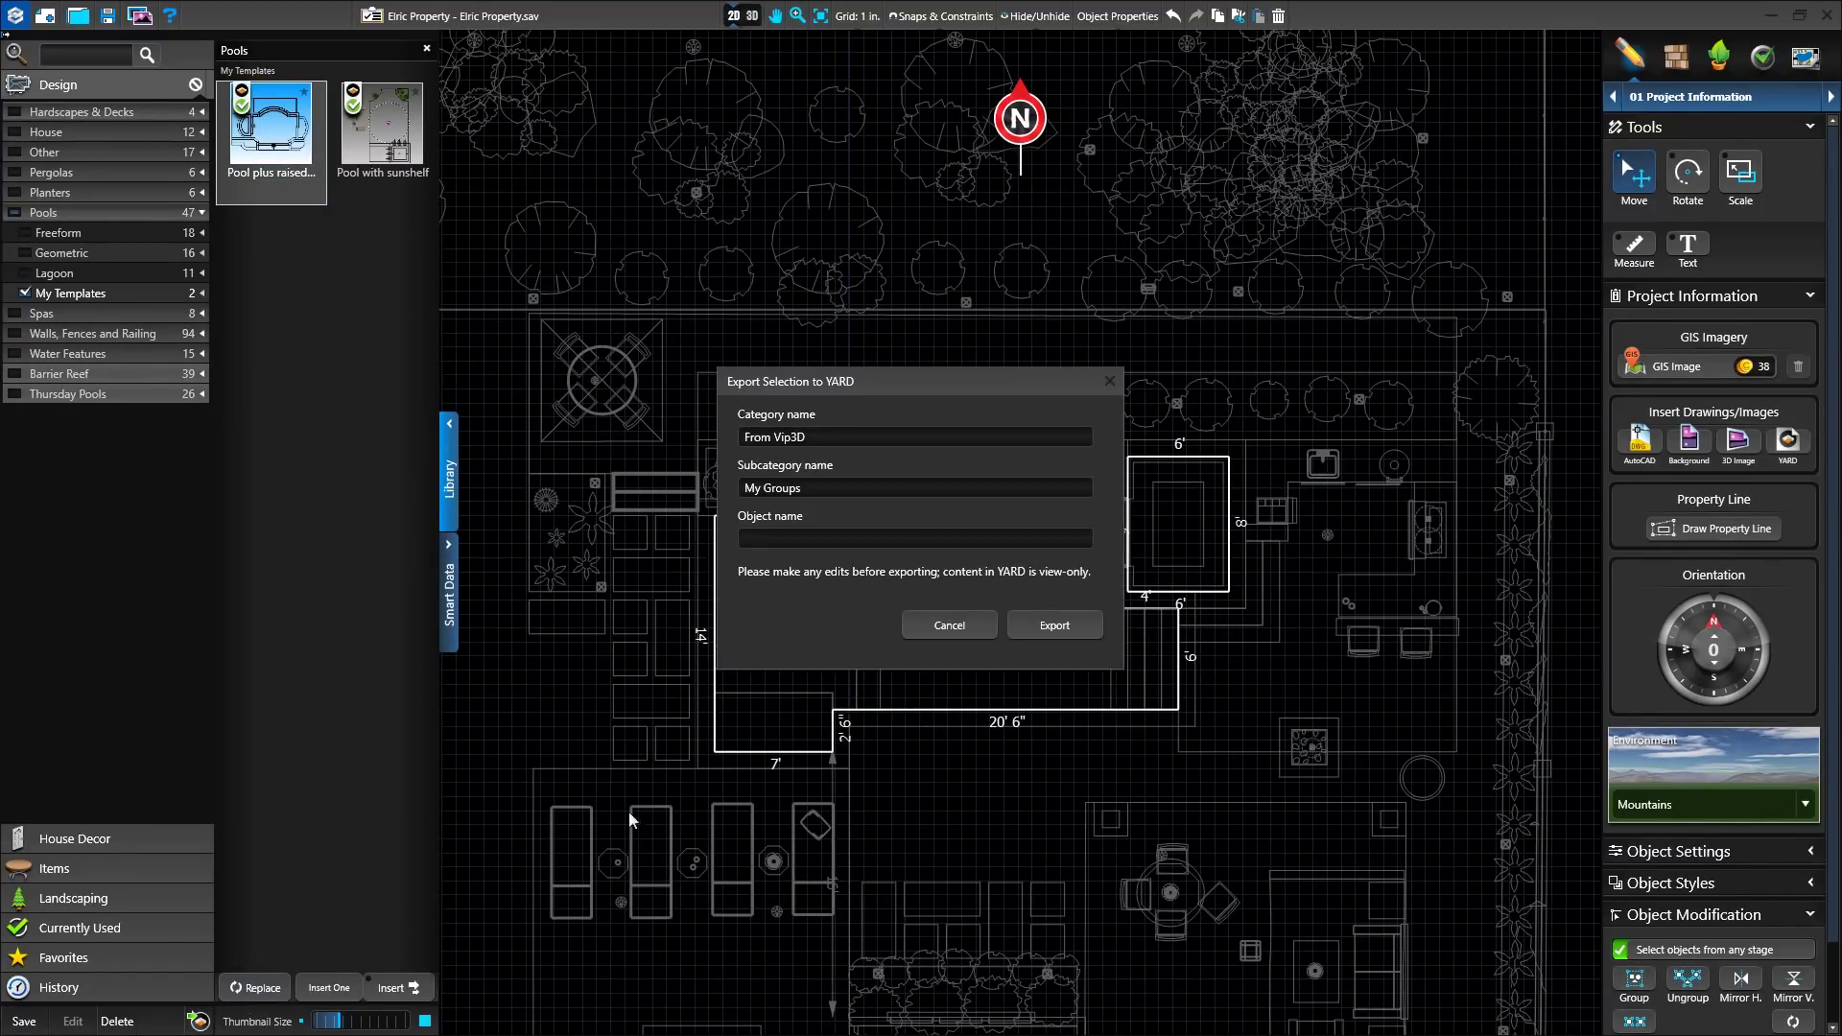
left_click(948, 626)
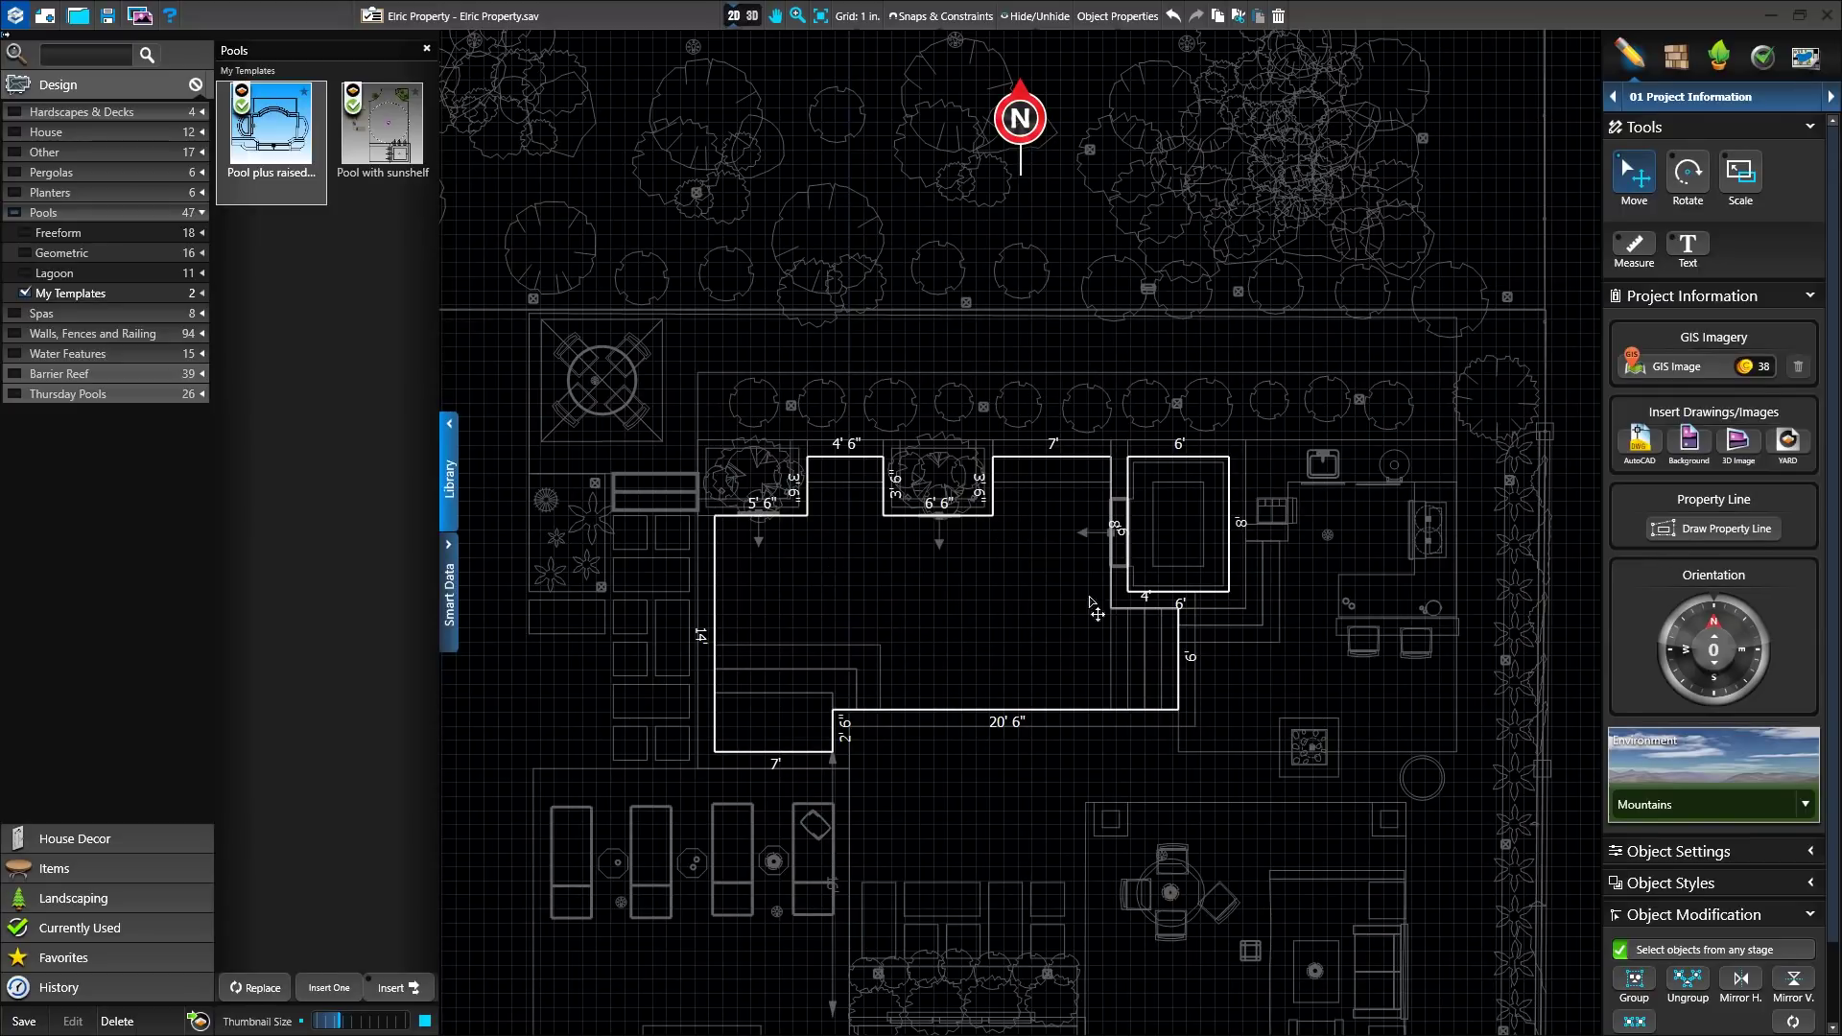